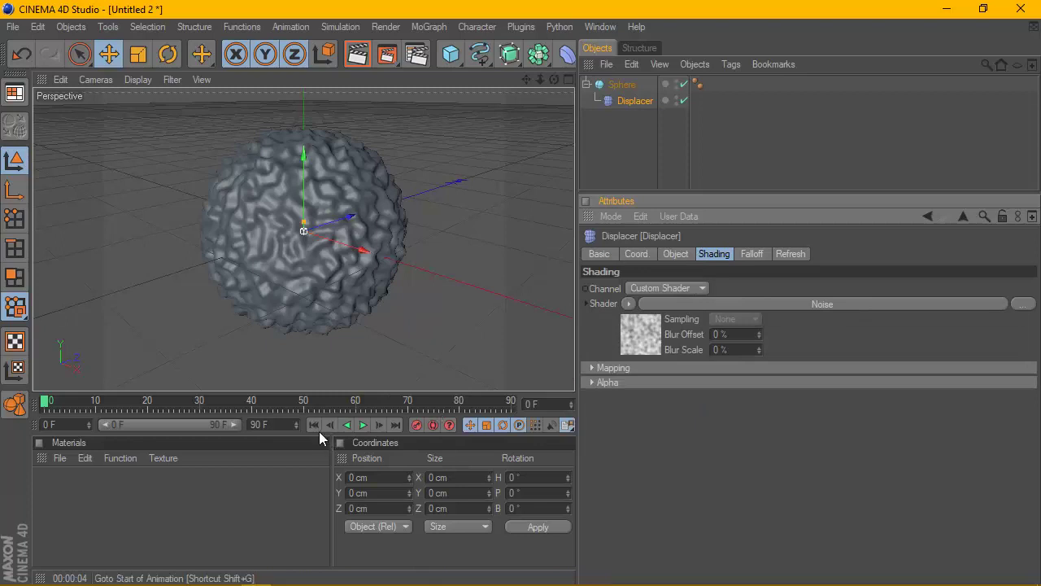
- Try Displacer strengths of 20 %, 0 % and -28 % on the sphere with the height at 224 cm
click(363, 424)
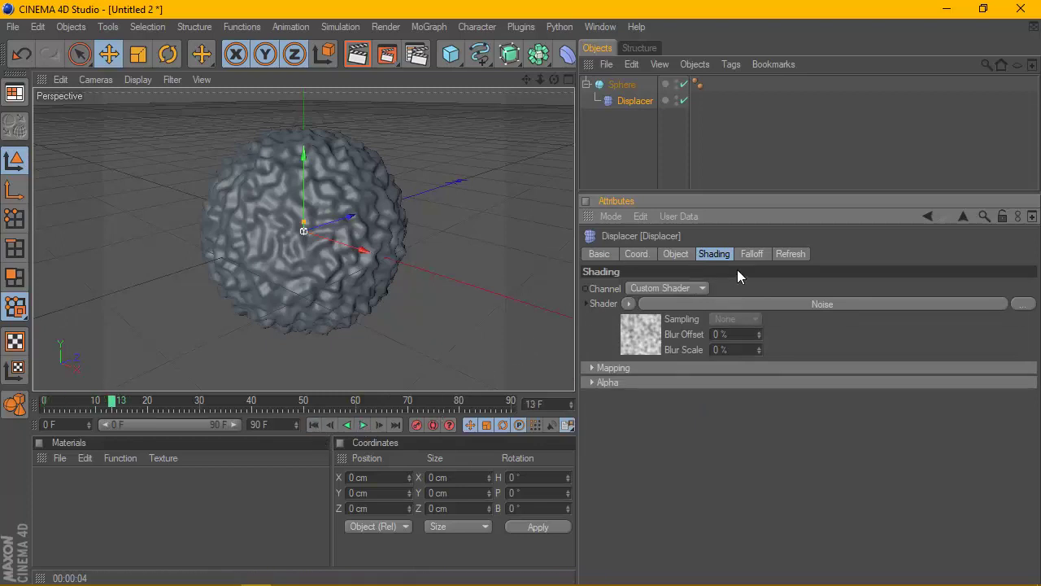
click(676, 254)
drag(701, 311, 775, 317)
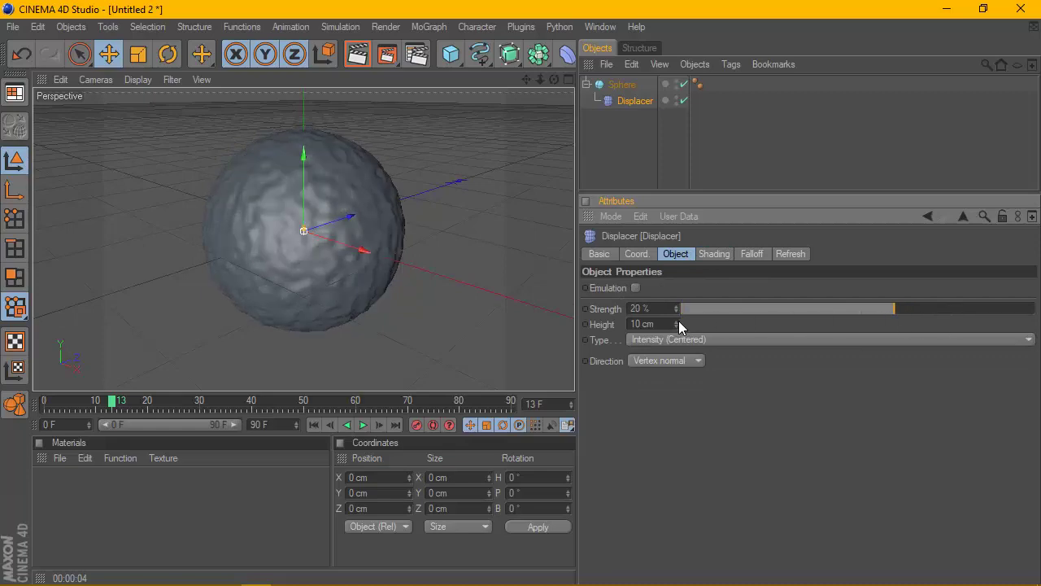
mouse_move(675, 323)
mouse_down()
mouse_move(676, 281)
mouse_move(678, 323)
mouse_up()
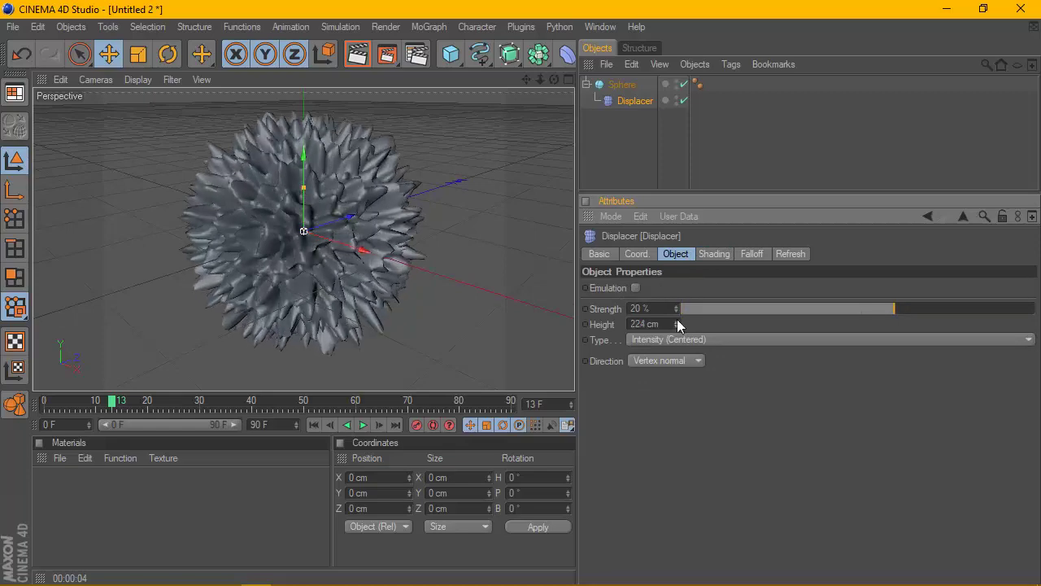
drag(777, 313, 785, 338)
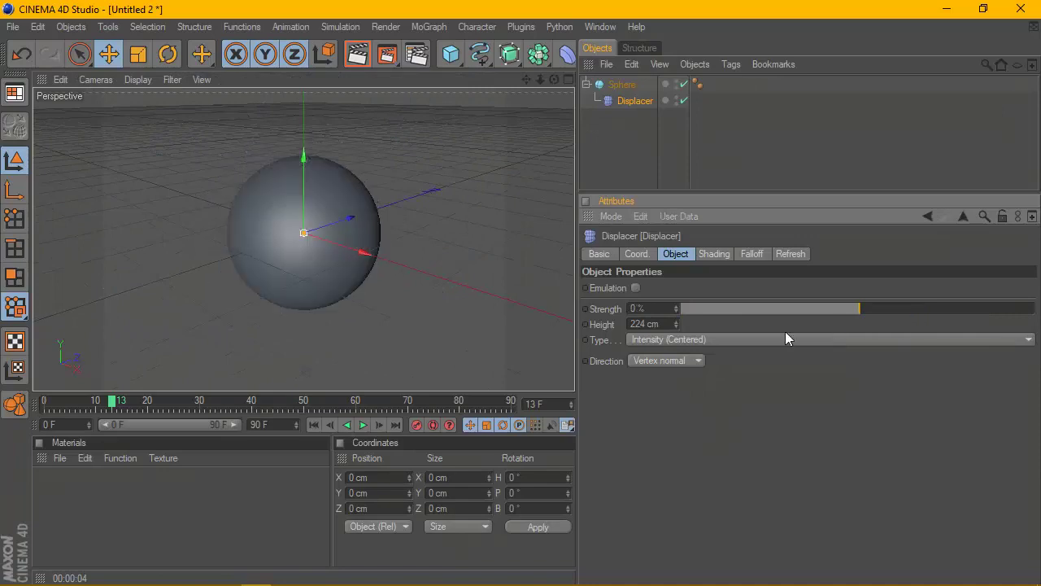
drag(928, 308, 612, 315)
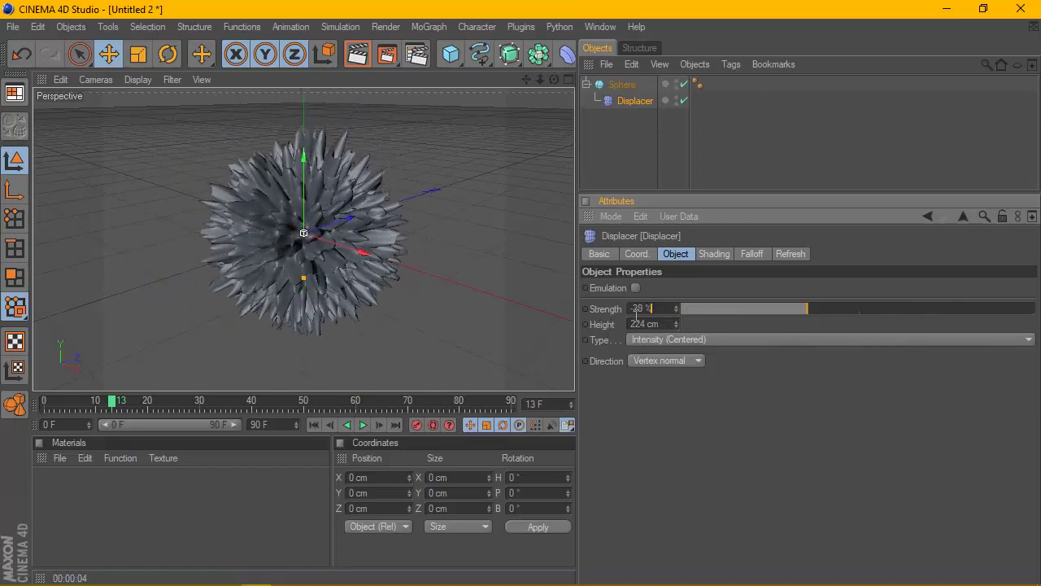
- Set the Displacer's strength to 100 % and its height to 10 cm
text(100)
key(Return)
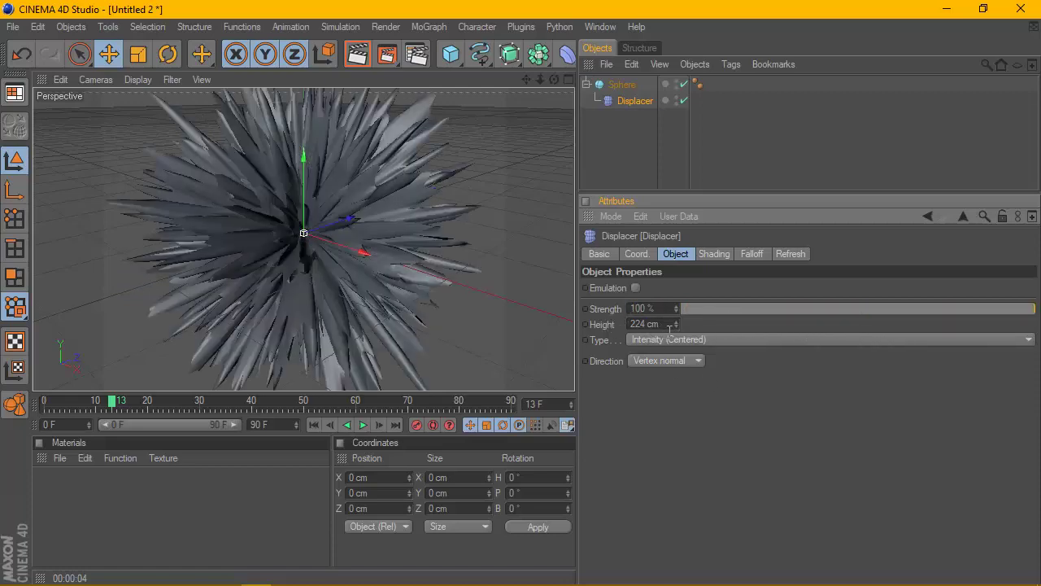
text(10)
key(Return)
scroll(421, 246, up, 3)
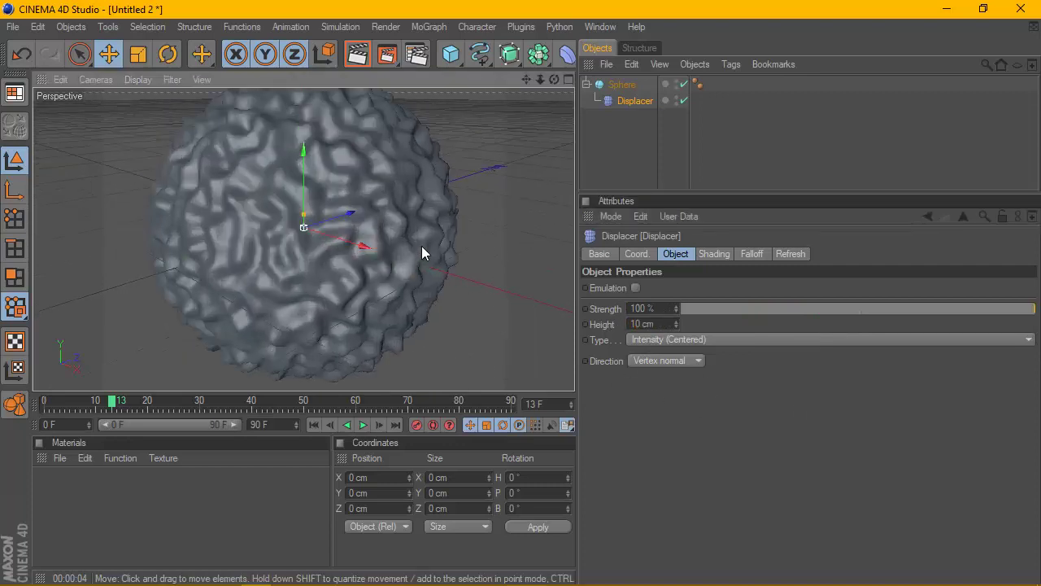
scroll(423, 246, down, 2)
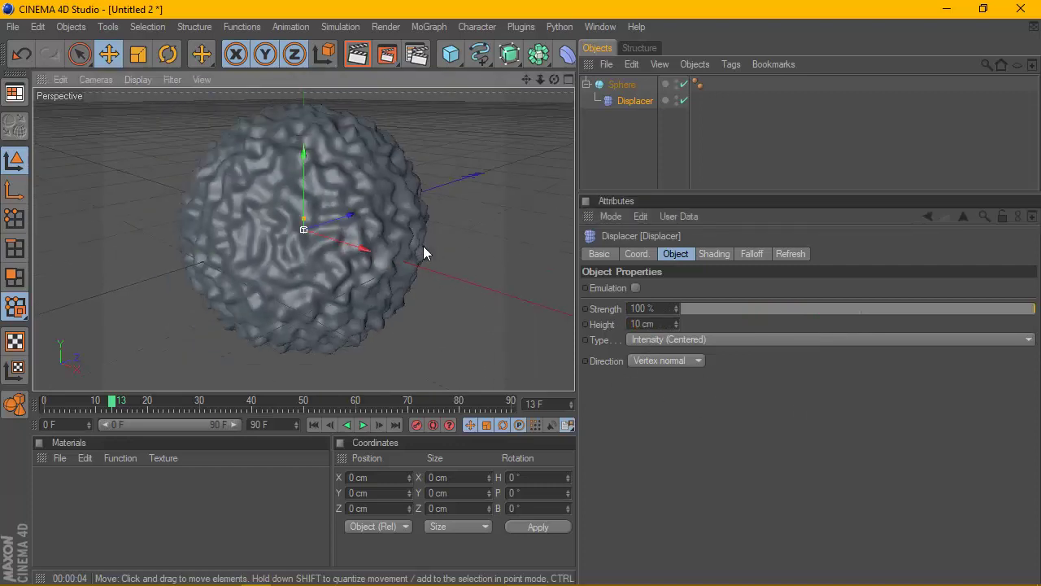
- Set the global scale of the Displacer's Noise shader to 300 % and preview the animation briefly
click(713, 254)
click(724, 303)
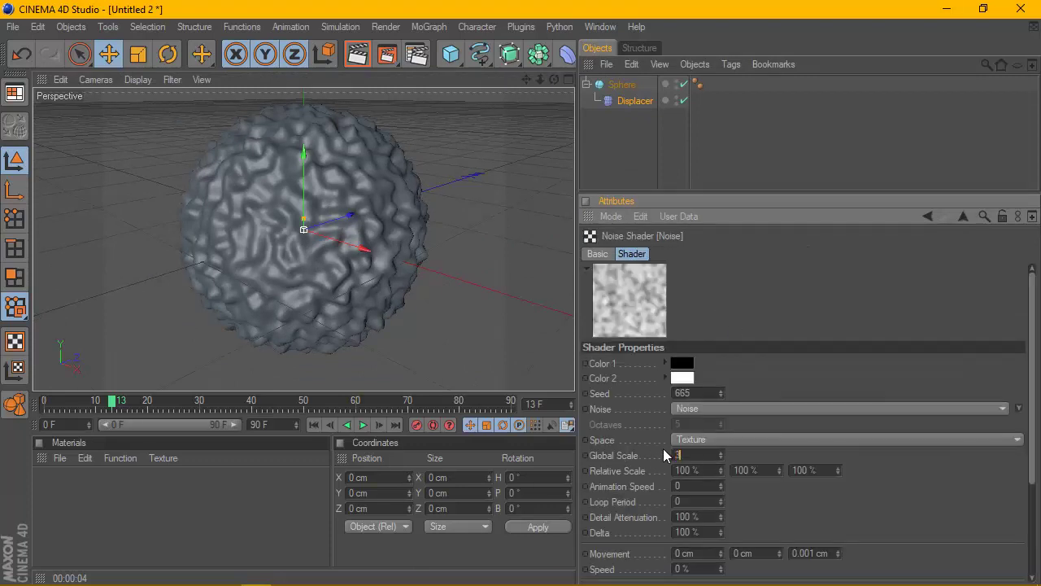
text(00)
key(Return)
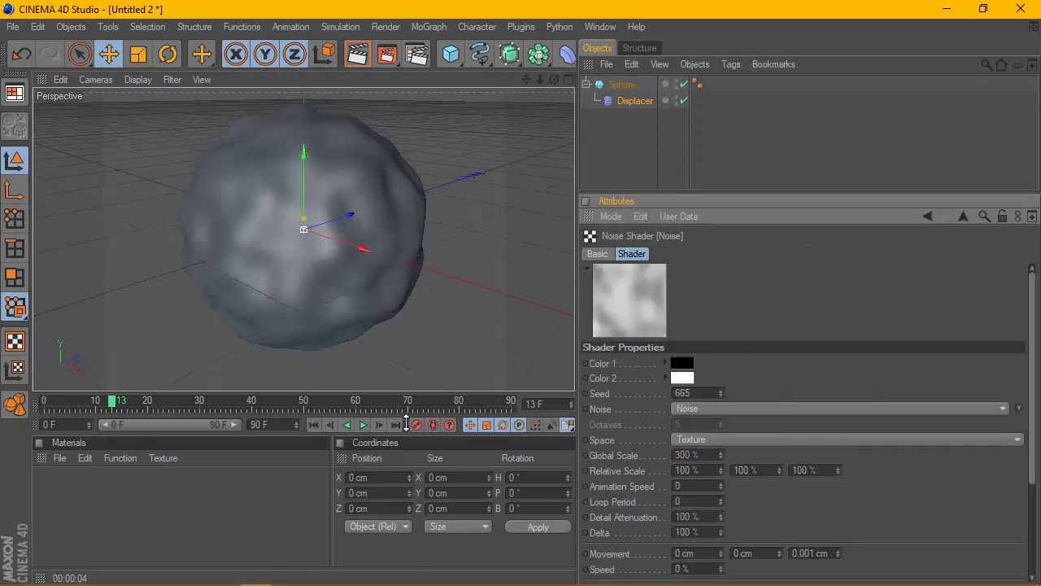
click(363, 425)
click(363, 425)
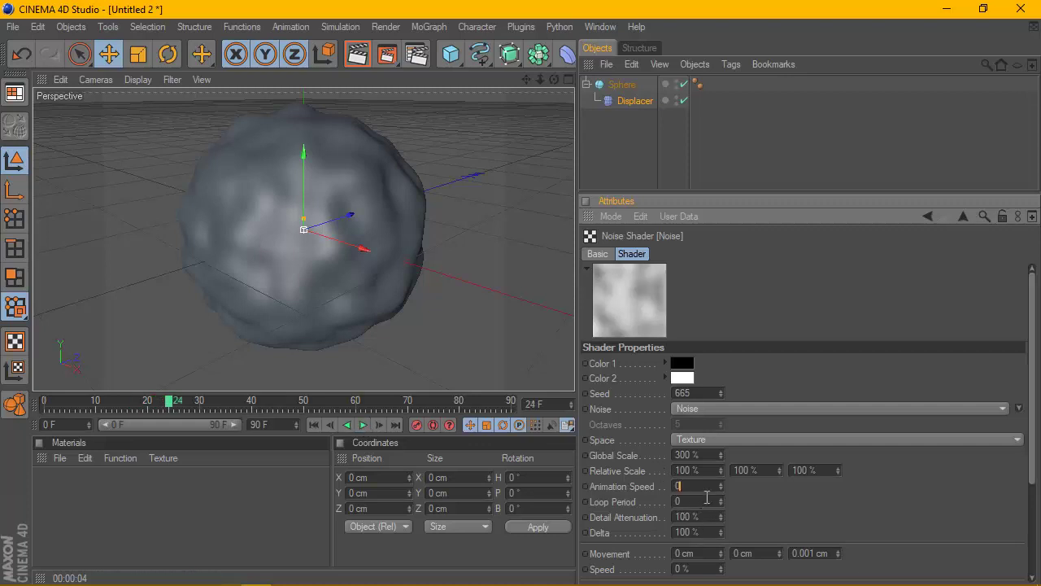
- Set the noise animation speed to 5 and play the animation to preview the moving surface
key(Return)
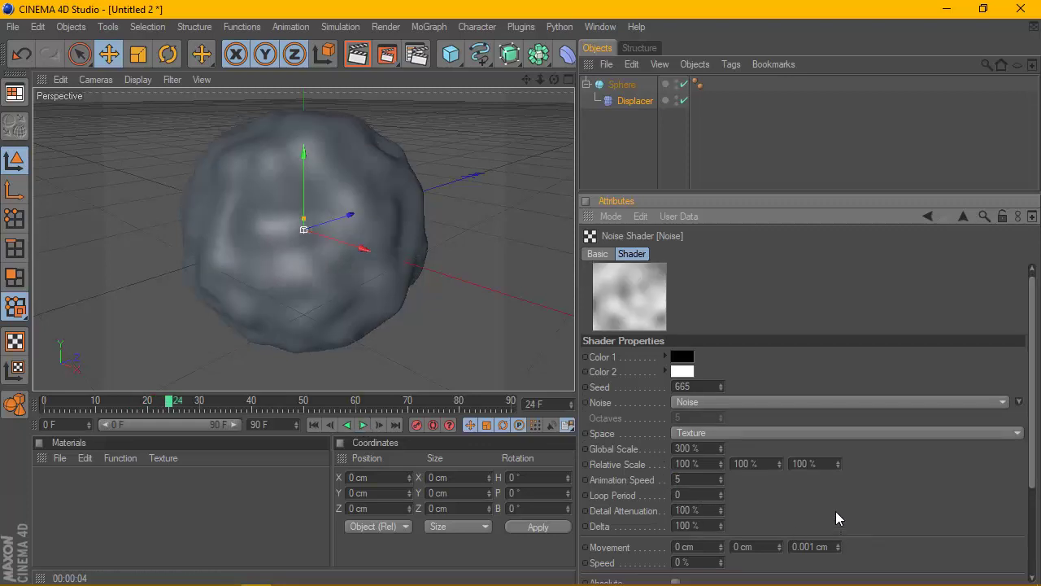
click(363, 425)
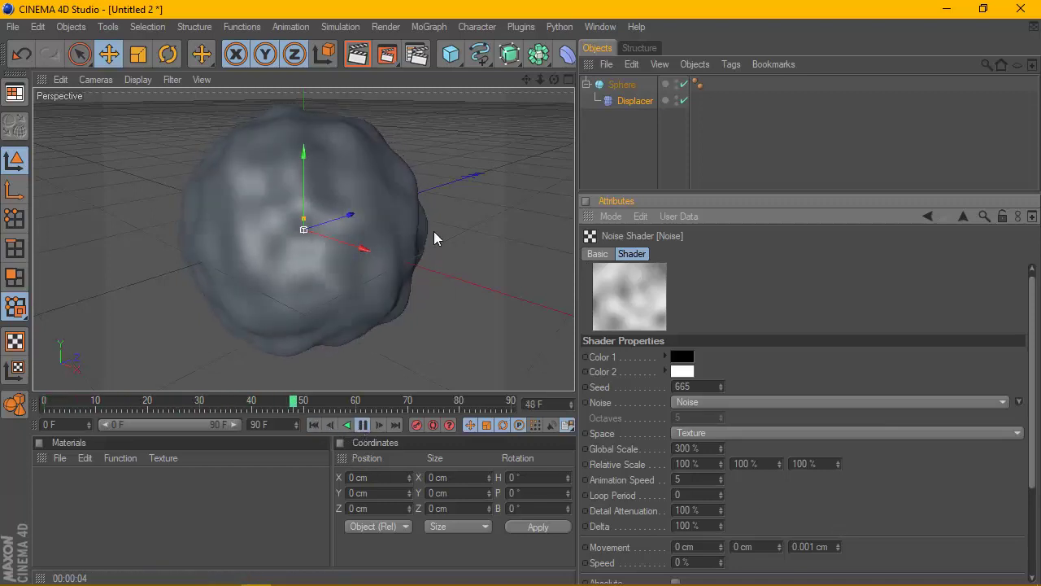
click(368, 425)
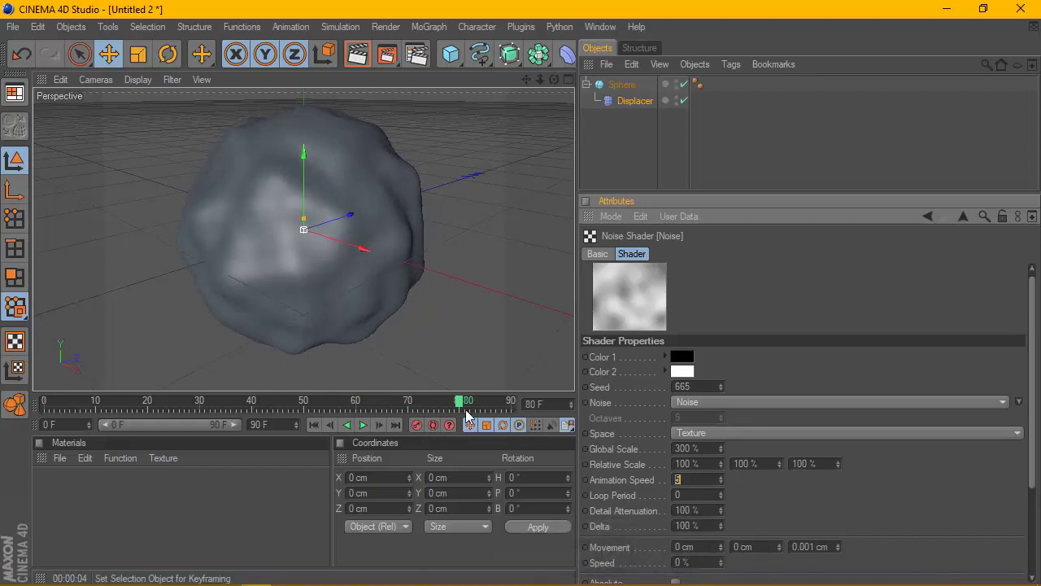
- Try the Turbulence noise type and play the animation to preview it
click(705, 402)
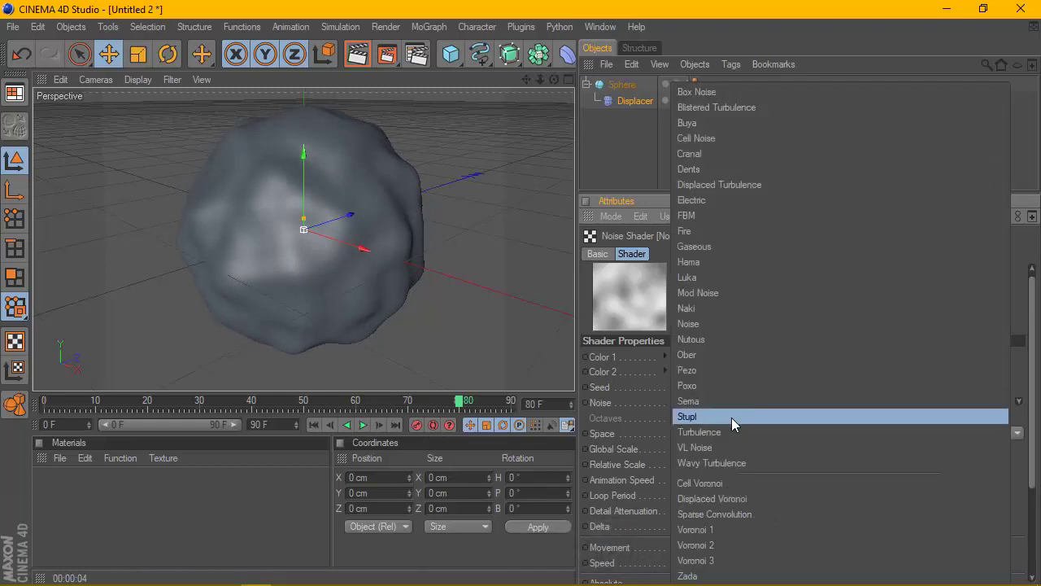
click(730, 431)
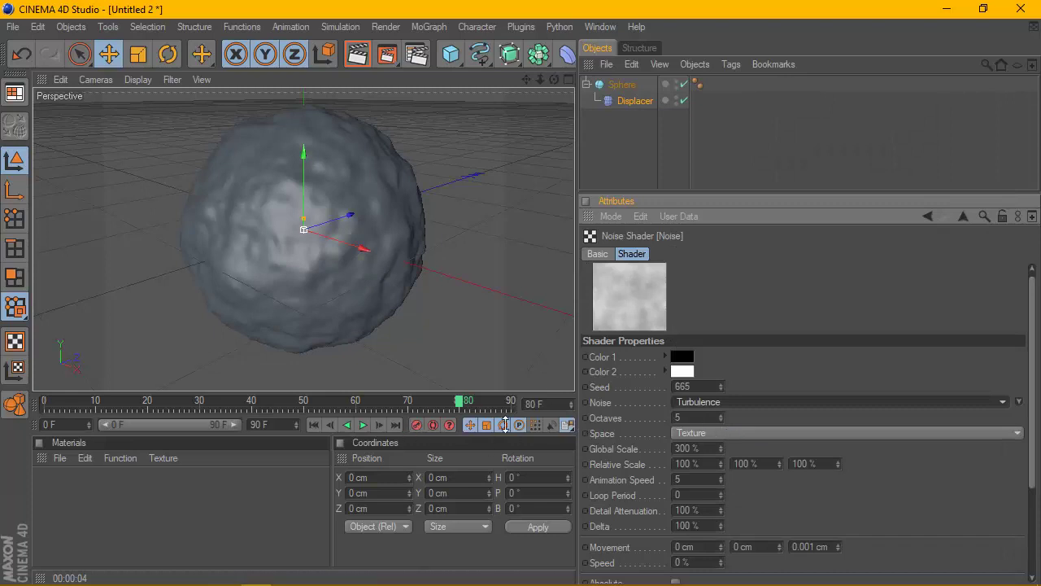
click(362, 425)
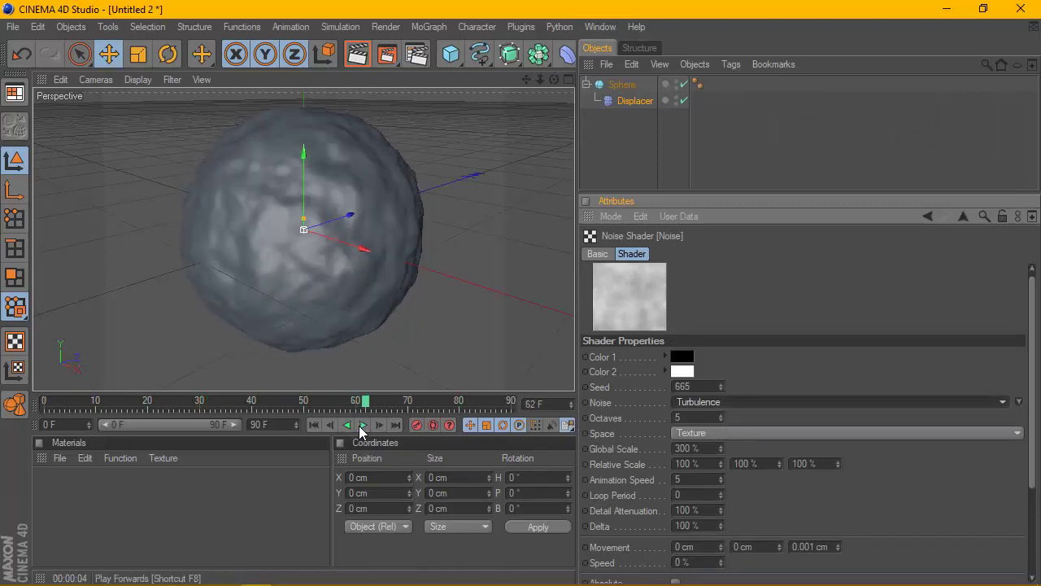
- Set the noise shader's global scale to 500 % and preview the animation
double_click(686, 448)
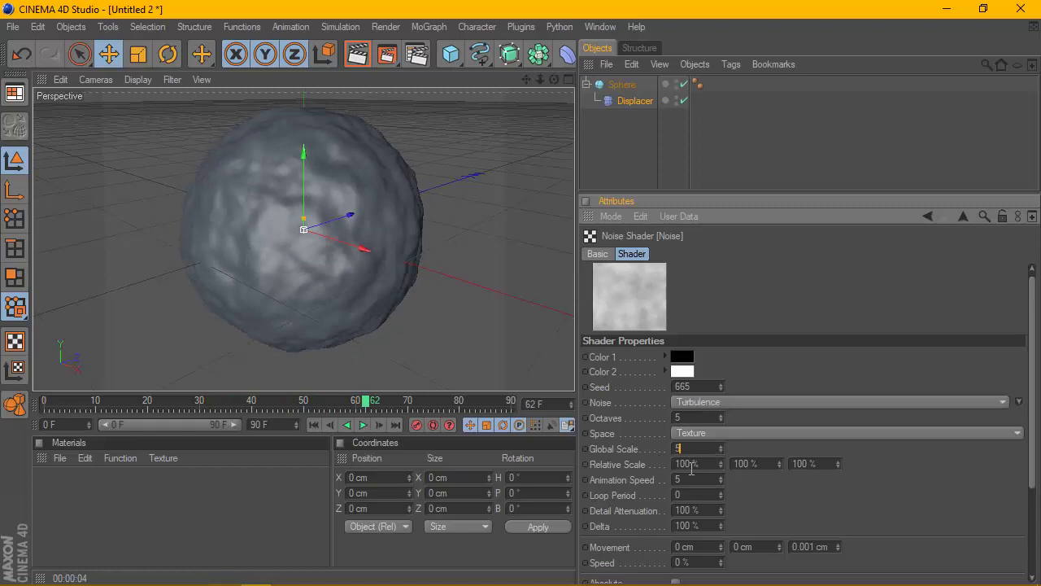
text(500)
key(Return)
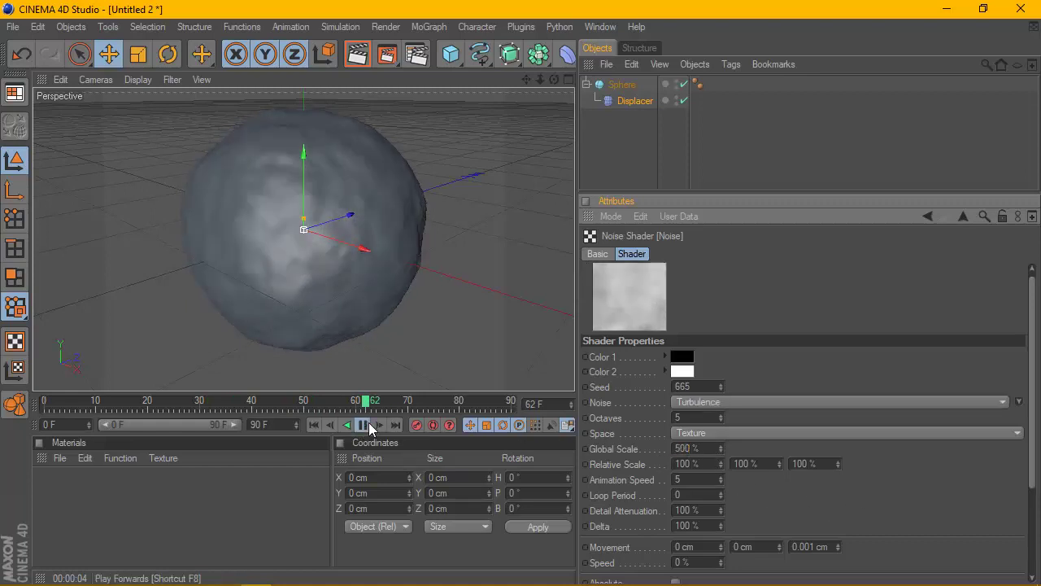
click(364, 424)
click(370, 426)
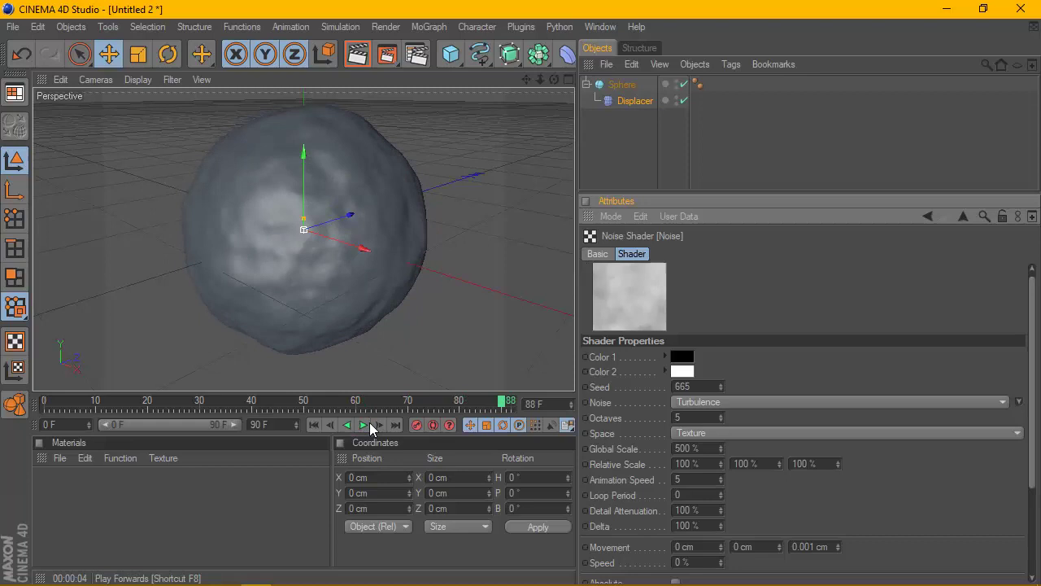
- Try the Luka noise type and play the animation to preview it
click(748, 402)
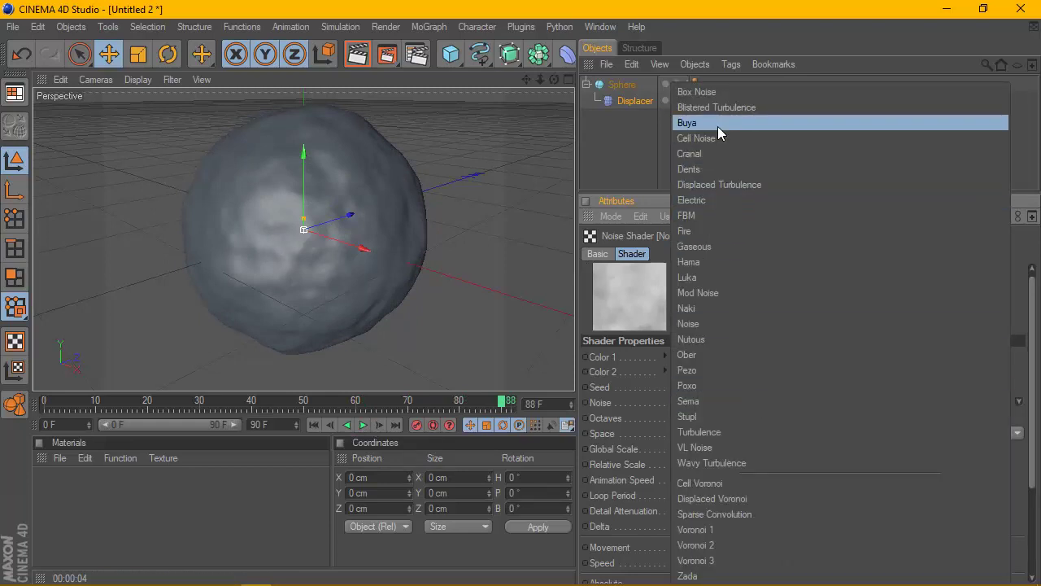
click(723, 279)
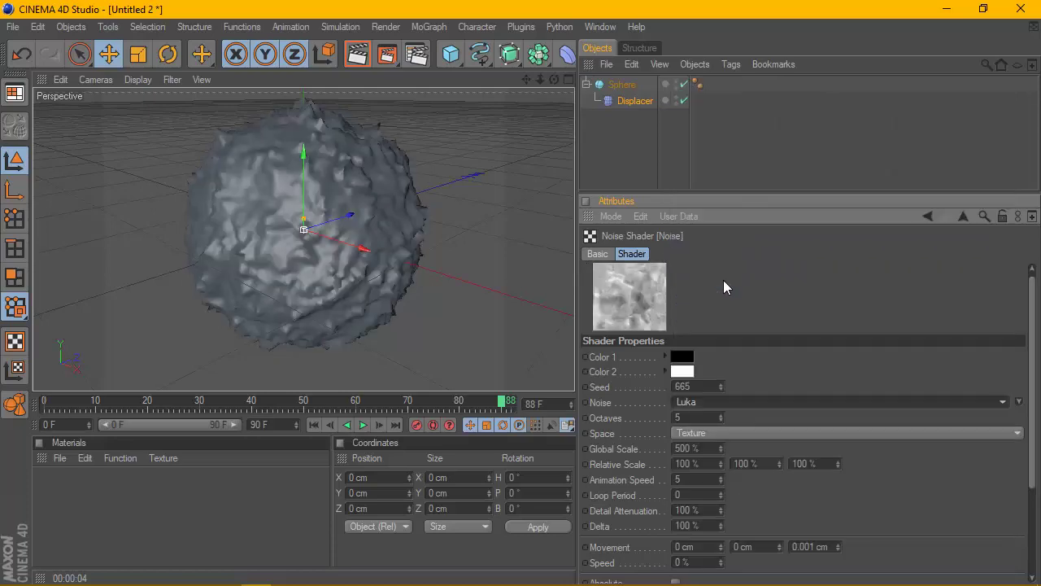
click(363, 424)
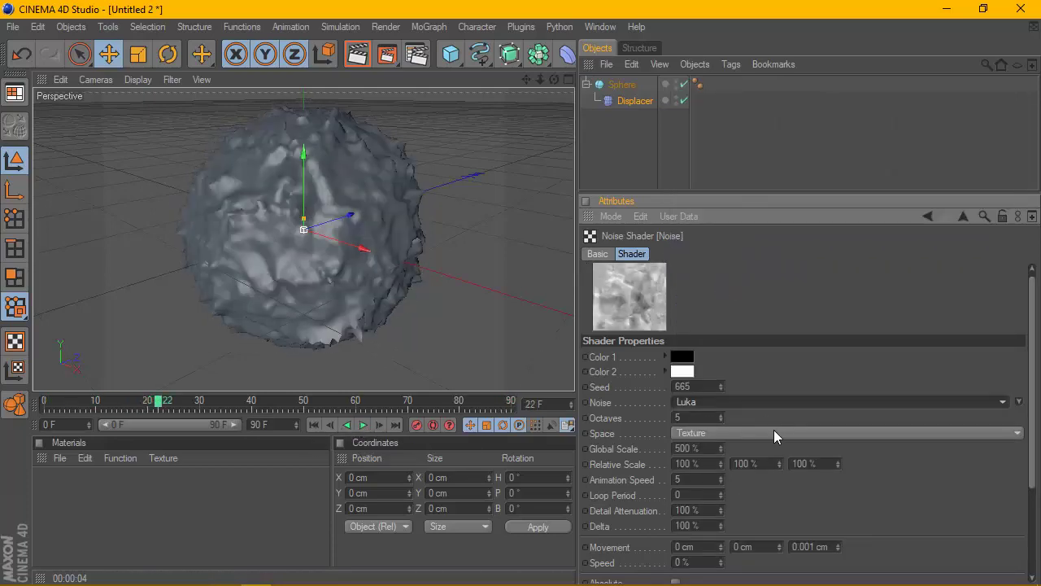
- Change the noise type to Electric and play the animation to preview the displaced sphere
click(776, 402)
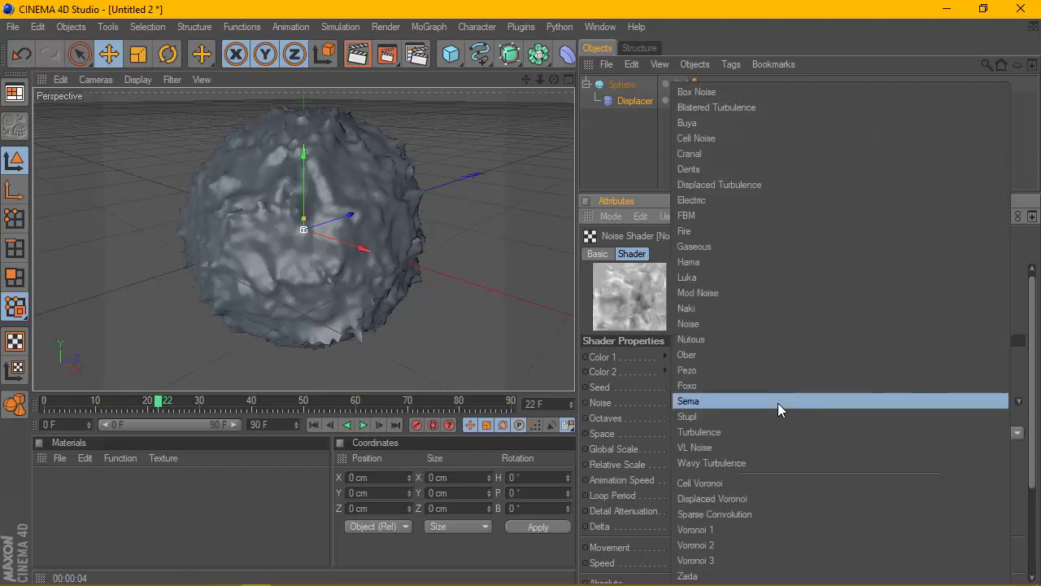
click(727, 197)
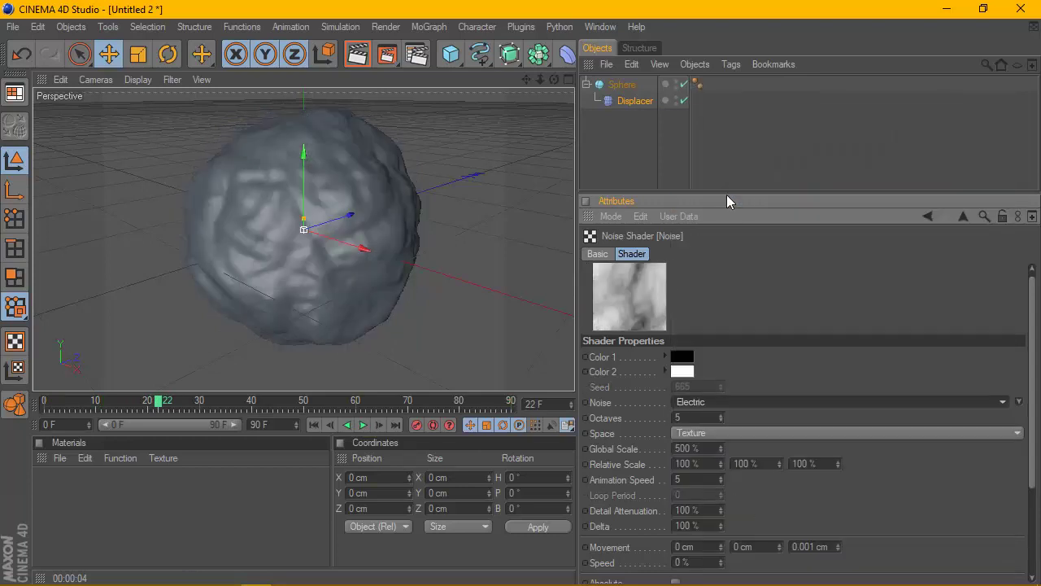
click(364, 424)
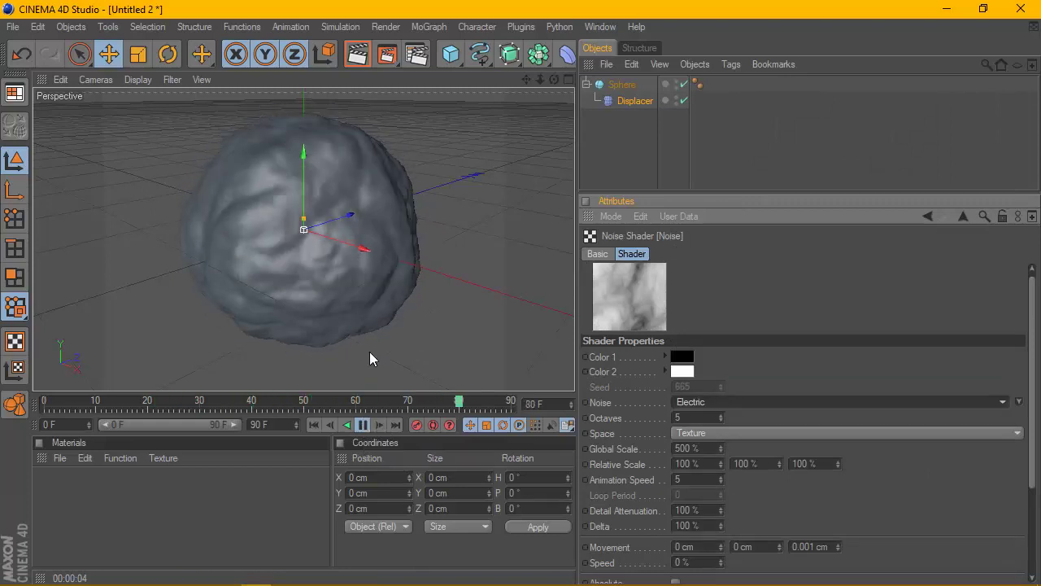
click(358, 425)
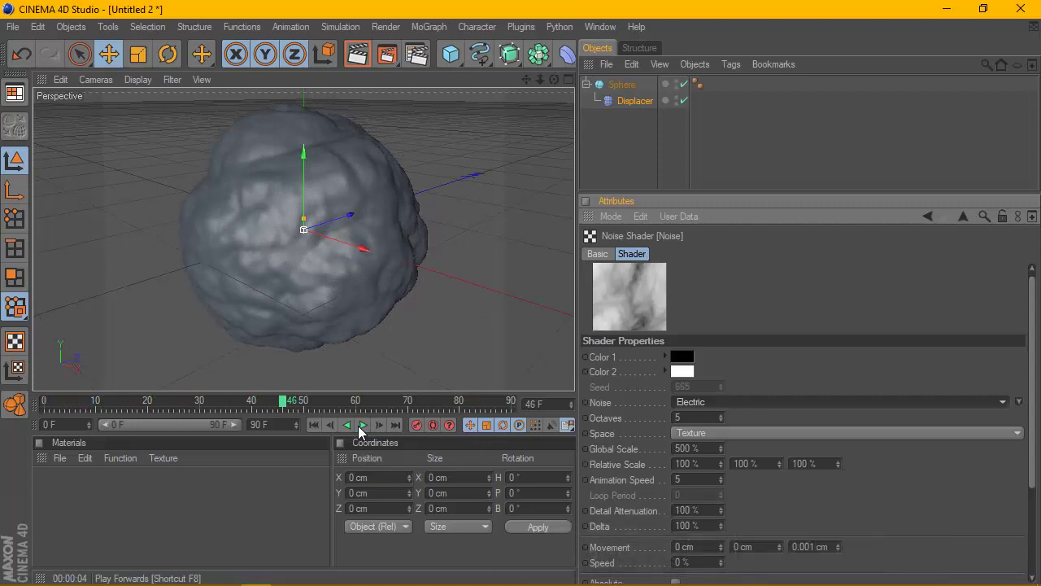
click(361, 425)
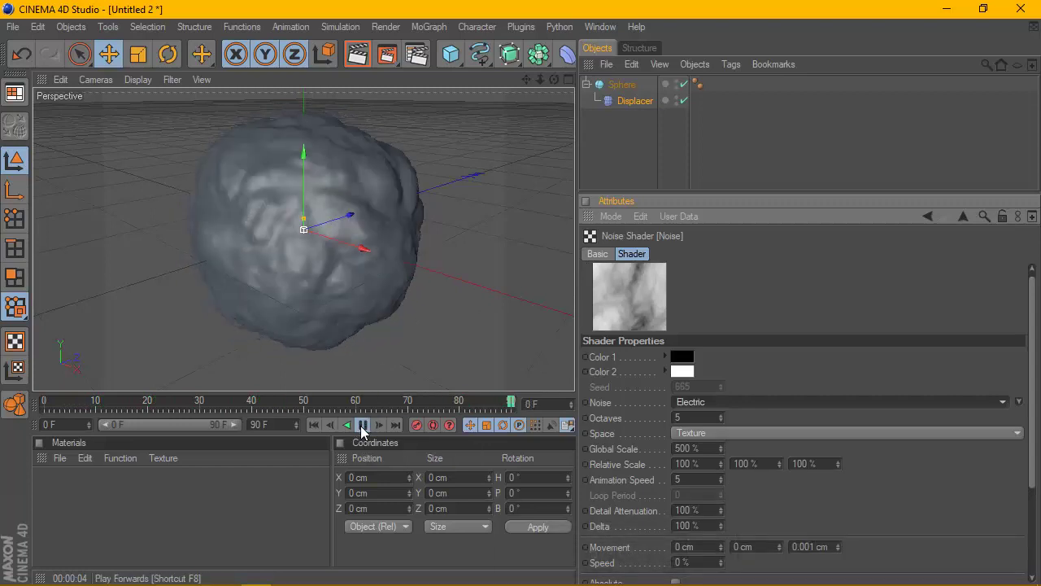
- Move the Displacer out of the Sphere's hierarchy and add a cube to the scene
click(627, 101)
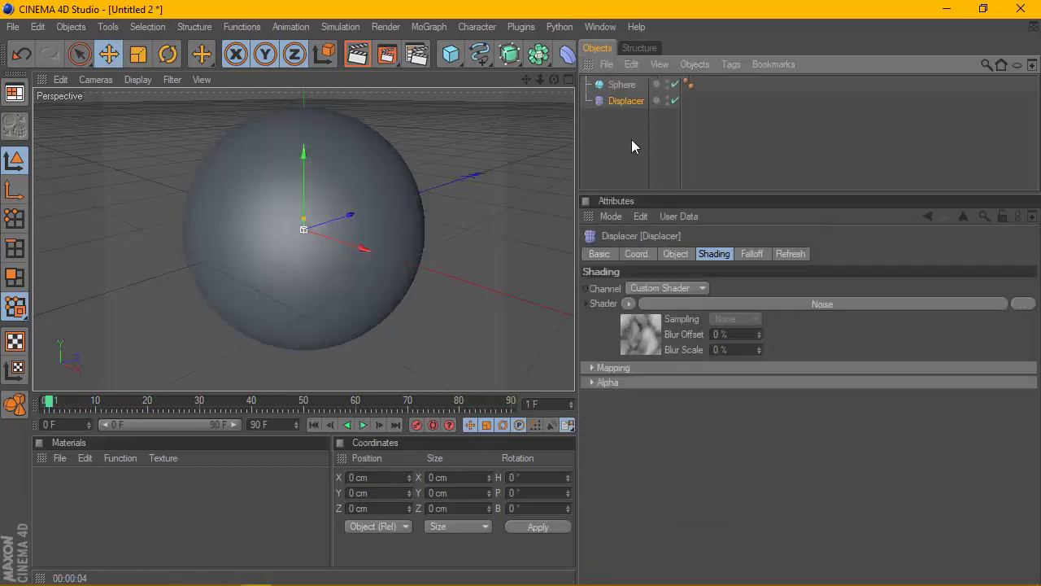
click(618, 85)
click(449, 54)
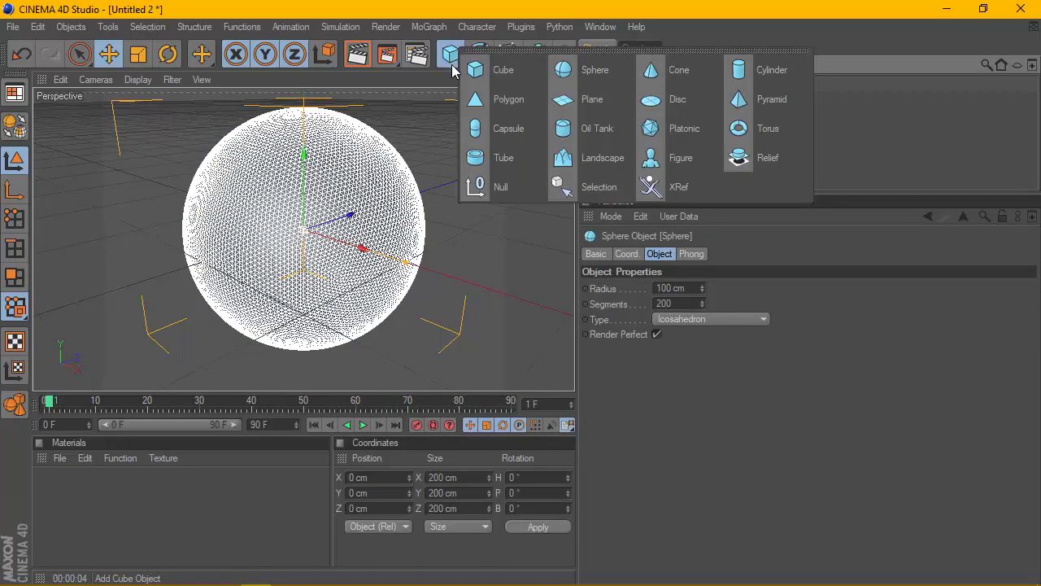
click(491, 79)
scroll(430, 248, down, 2)
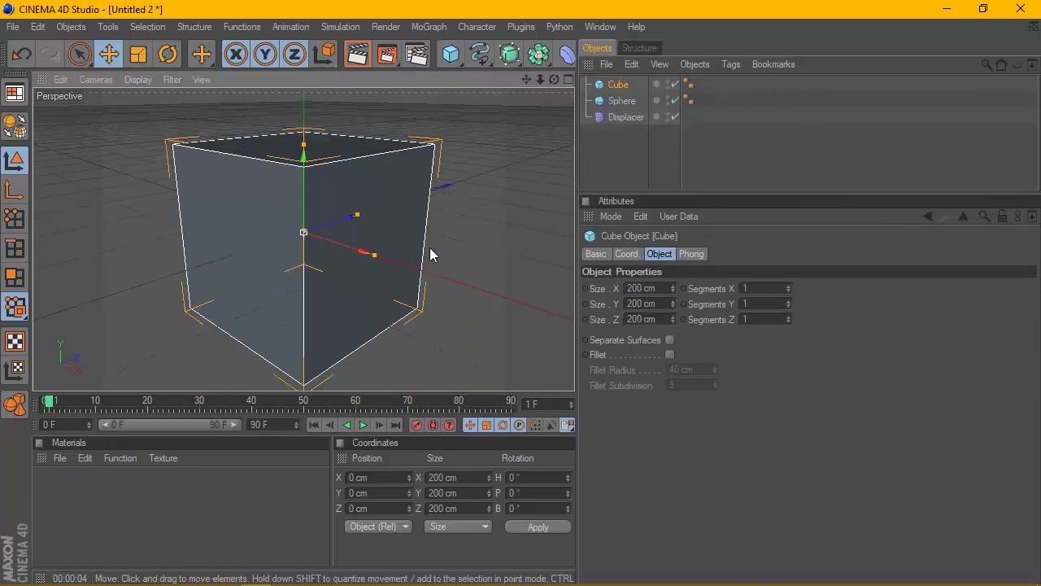
- Enable the fillet on the cube and set its fillet radius to 20 cm
click(669, 354)
click(671, 370)
text(2)
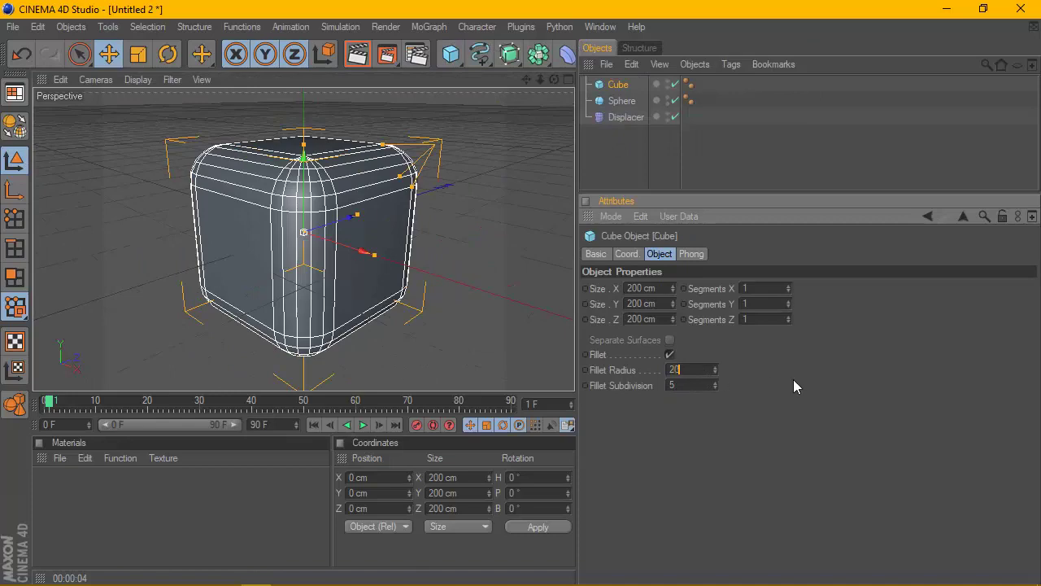
text(0)
key(Return)
- Set the cube's X, Y and Z segments to 50 each
text(50)
key(Tab)
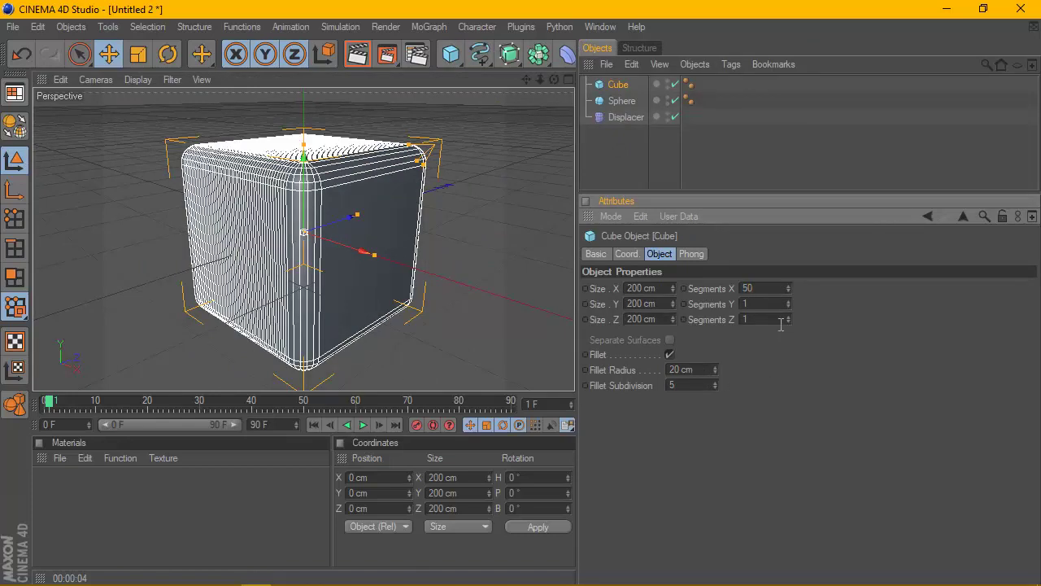
text(50)
key(Return)
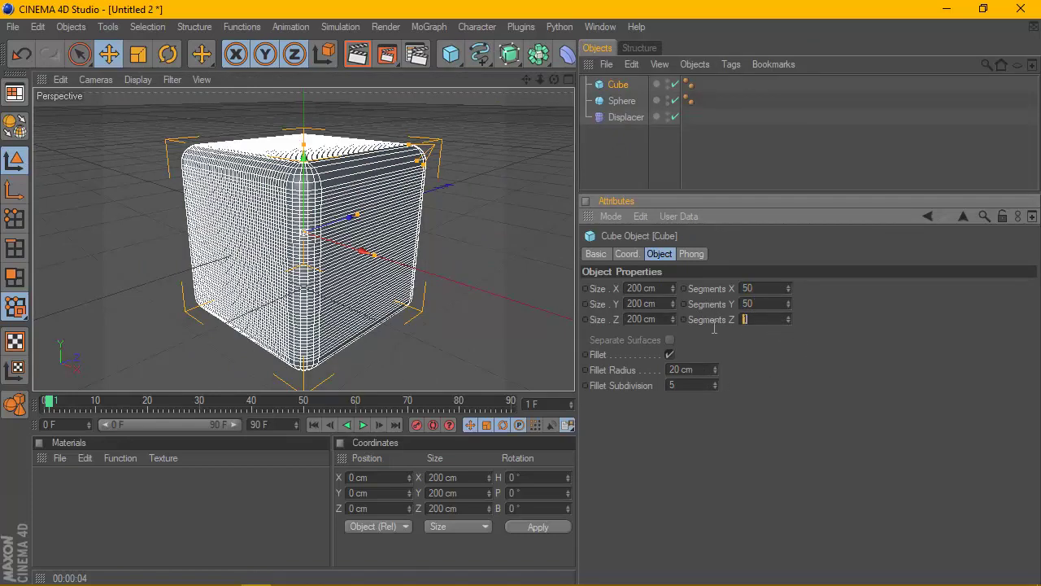
key(Return)
scroll(301, 244, down, 3)
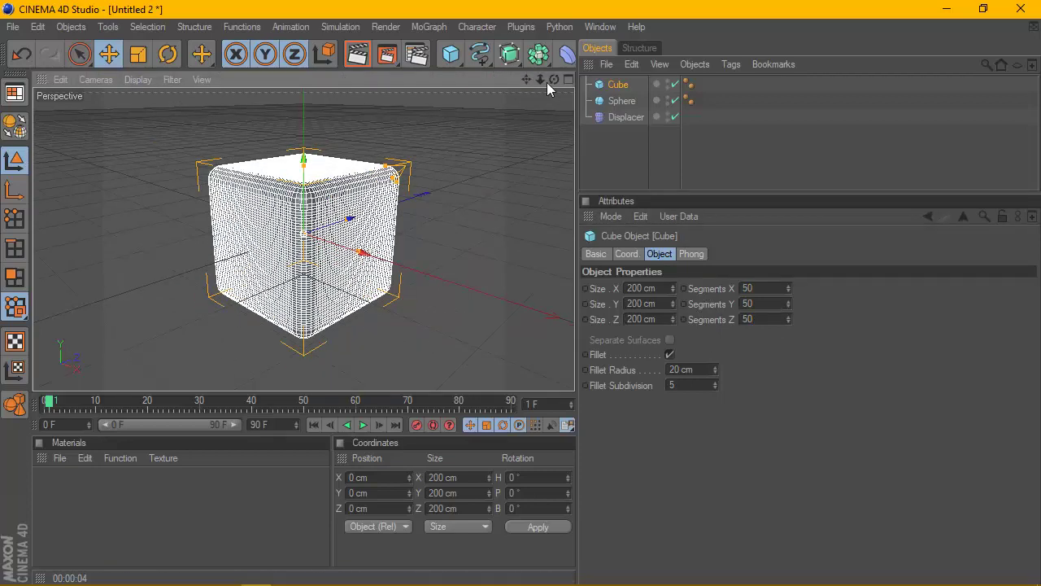
- Move the cube along the negative X axis to about -296 cm, clear of the sphere
mouse_move(554, 79)
mouse_down()
mouse_move(569, 79)
mouse_move(554, 79)
mouse_up()
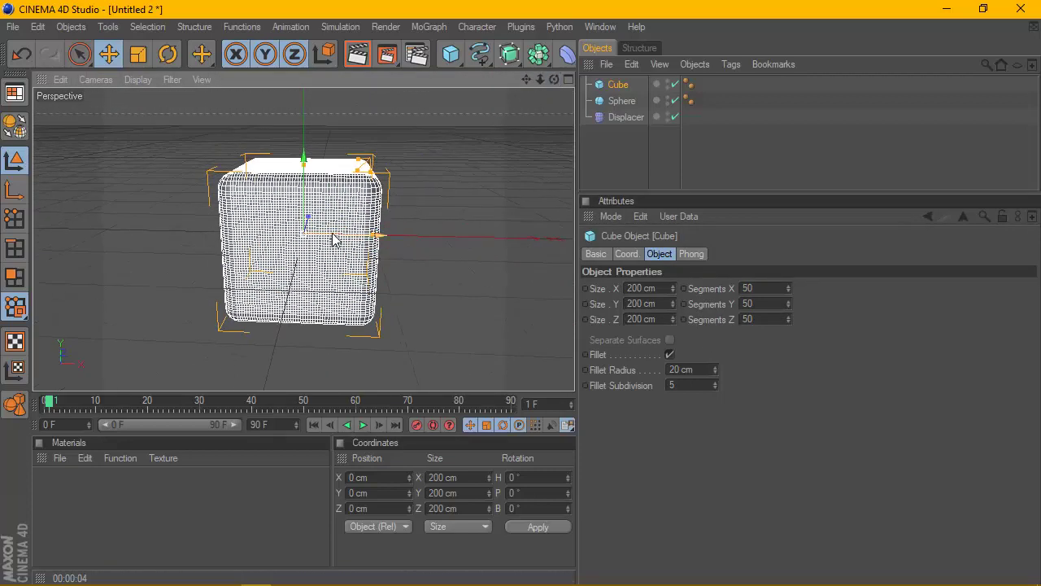
drag(337, 234, 186, 235)
scroll(369, 217, down, 1)
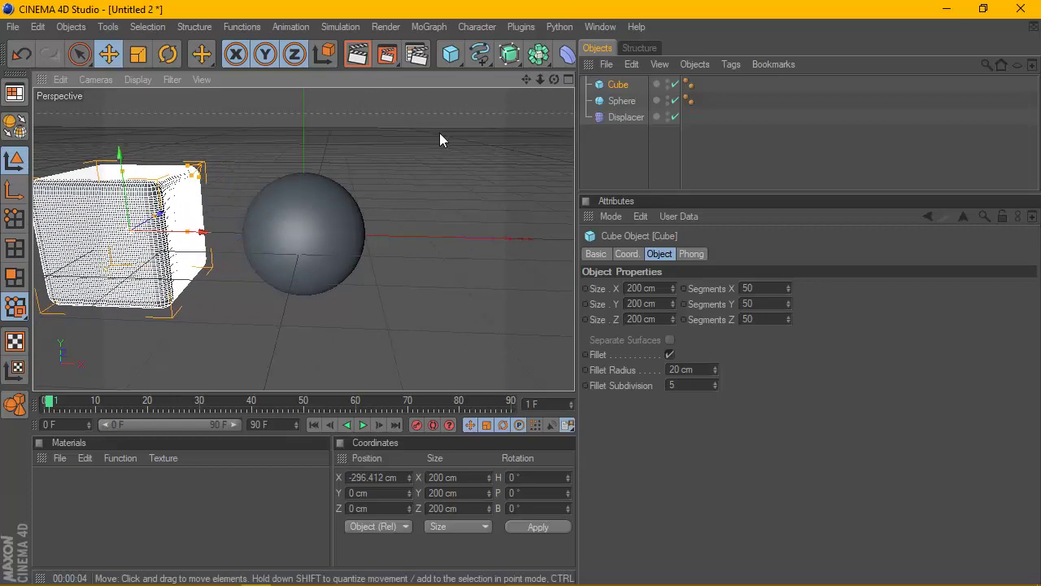
click(450, 53)
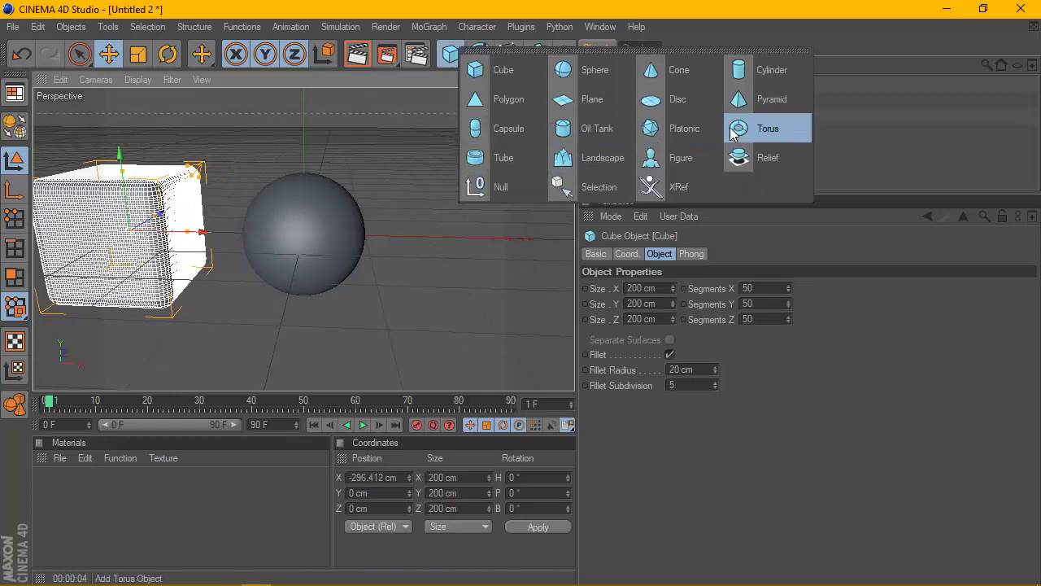
click(760, 130)
scroll(333, 248, down, 1)
drag(378, 237, 499, 239)
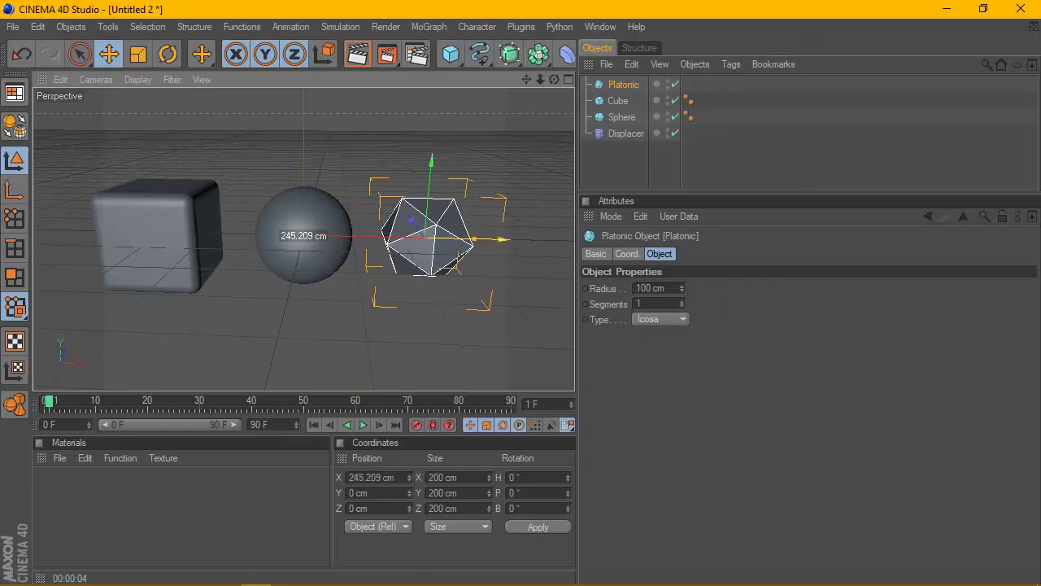
key(Delete)
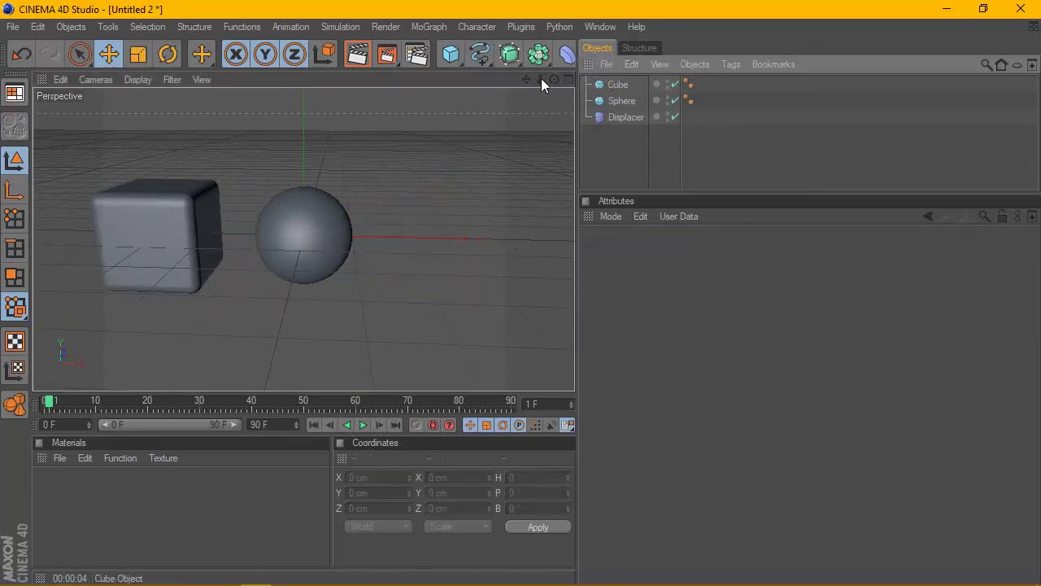
- Add a torus to the scene and reduce its ring radius to 87 cm
click(450, 54)
click(764, 129)
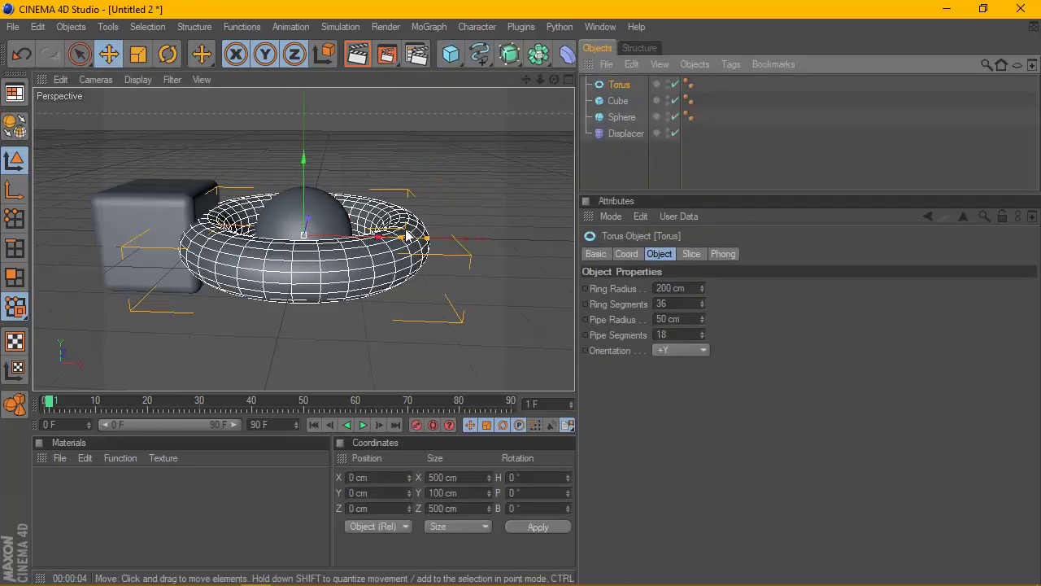
mouse_move(702, 291)
mouse_down()
mouse_move(703, 301)
mouse_move(703, 291)
mouse_up()
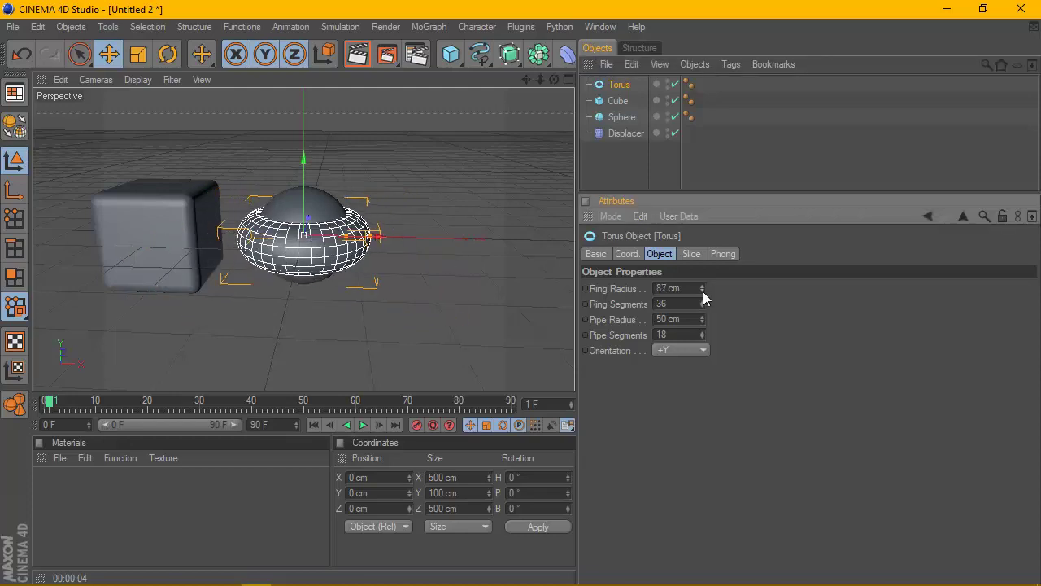
- Move the torus along X to about 287 cm and set 78 ring segments and 46 pipe segments
drag(376, 237, 522, 238)
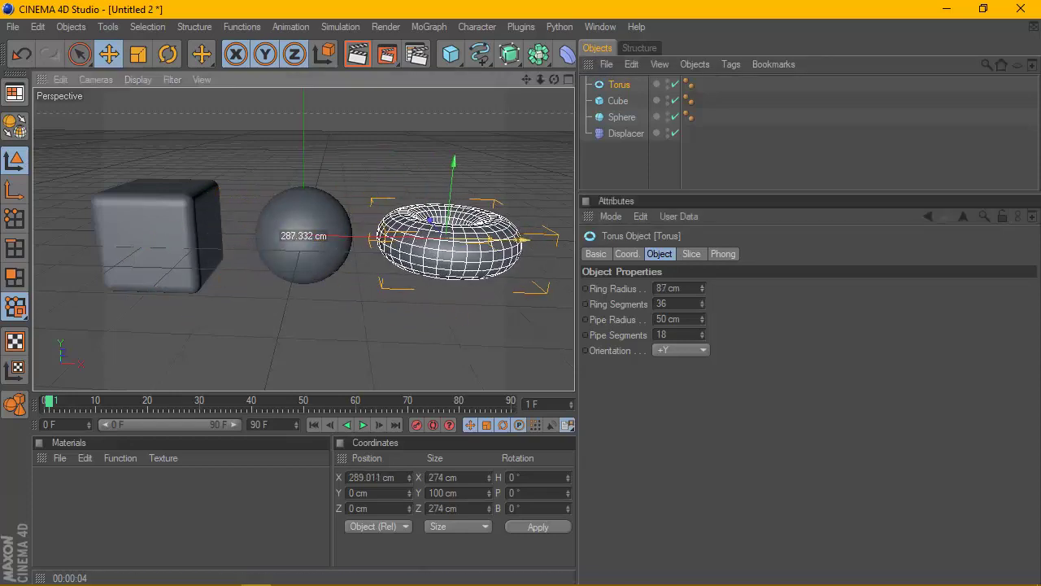
drag(701, 304, 701, 323)
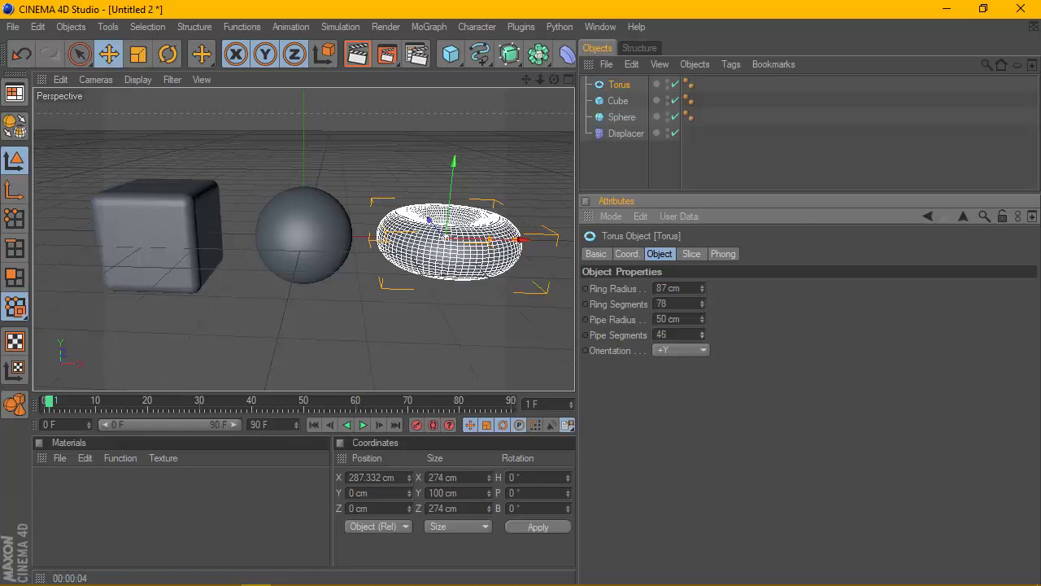
scroll(431, 281, down, 2)
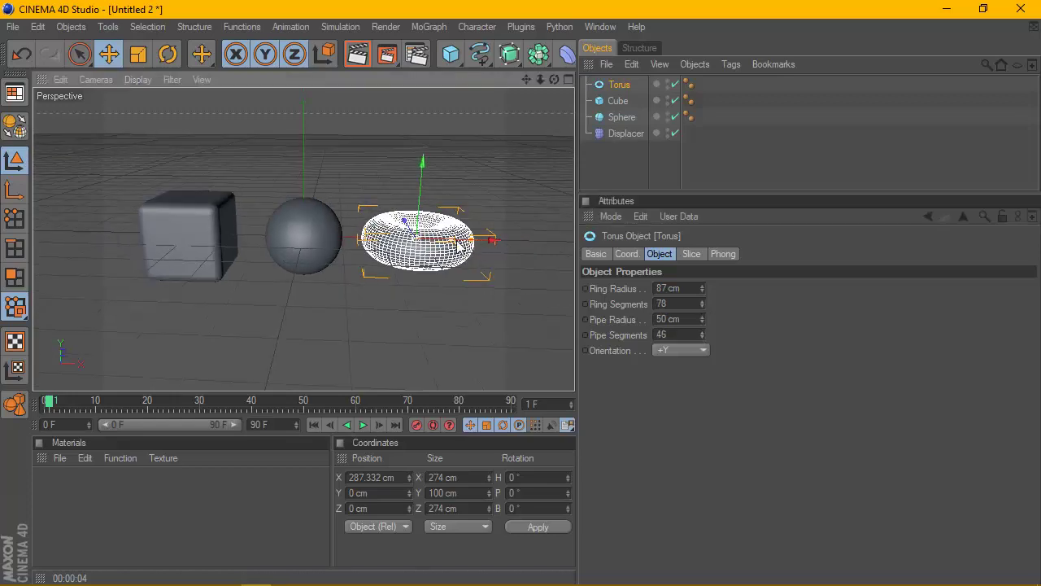
- Add a Null and place the Displacer, Torus, Cube and Sphere inside it as children
click(451, 54)
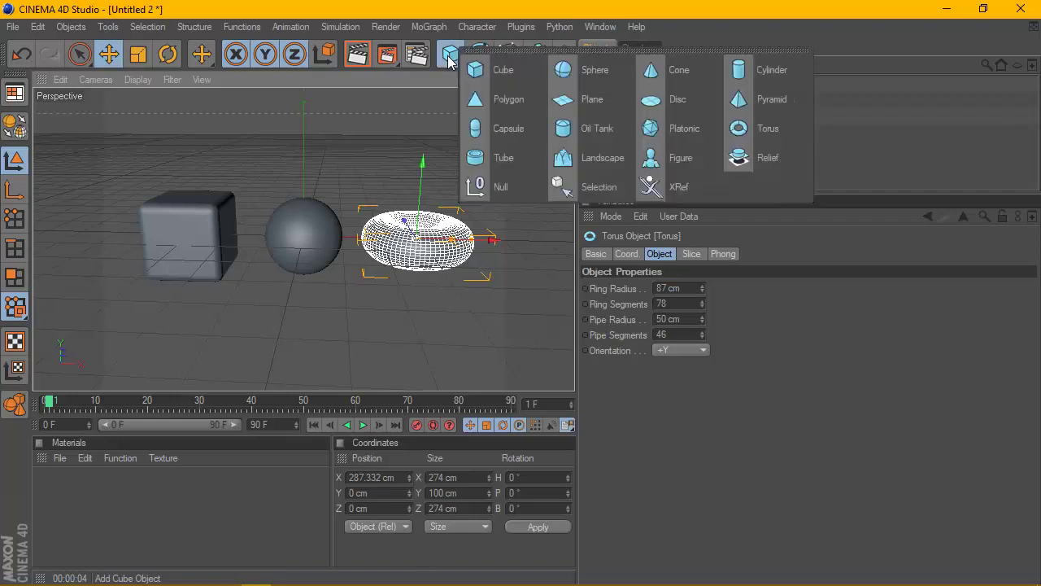
click(501, 186)
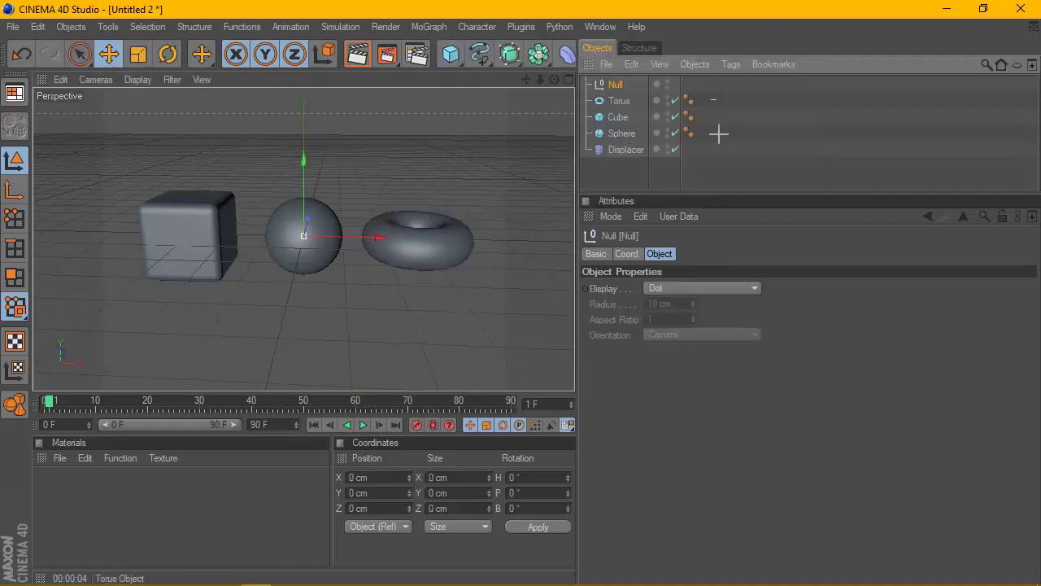
mouse_move(717, 134)
mouse_down()
mouse_move(609, 99)
mouse_move(618, 103)
mouse_move(616, 81)
mouse_move(594, 91)
mouse_move(612, 86)
mouse_move(611, 123)
mouse_move(615, 101)
mouse_up()
click(620, 88)
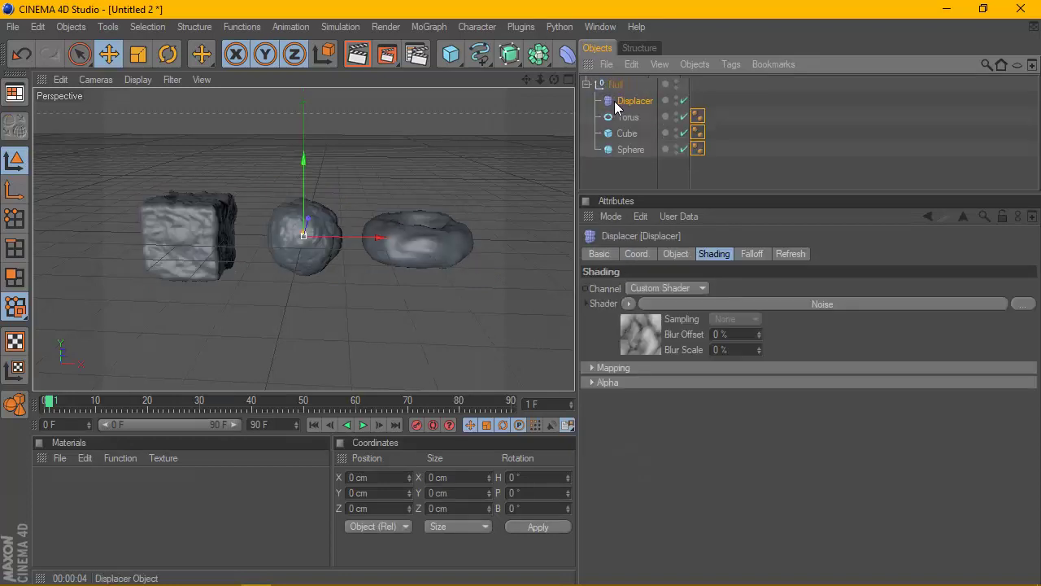
- Play the animation to preview the displacement on the cube, sphere and torus together, and stop the playback
click(363, 424)
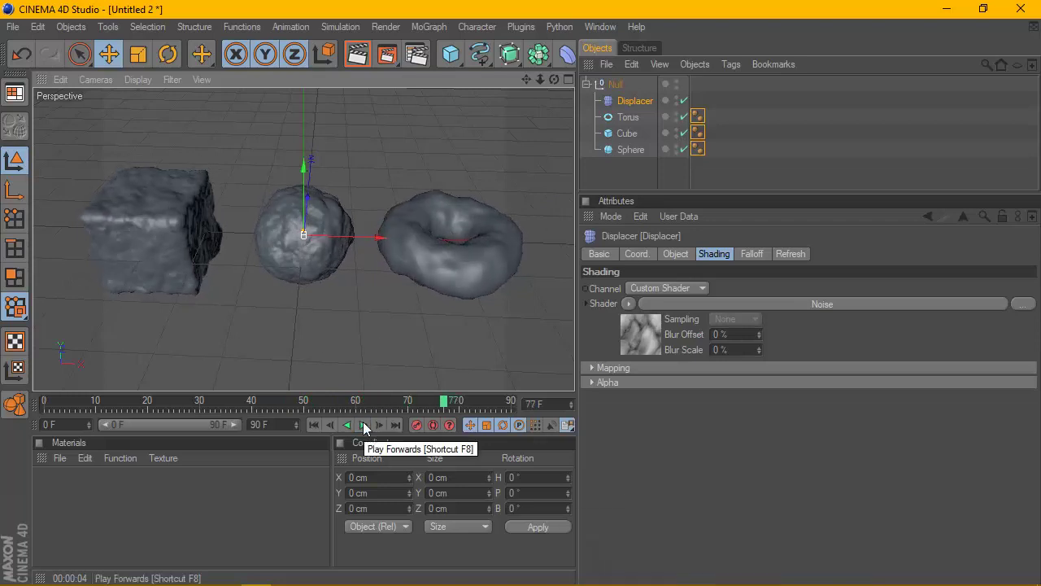
click(364, 424)
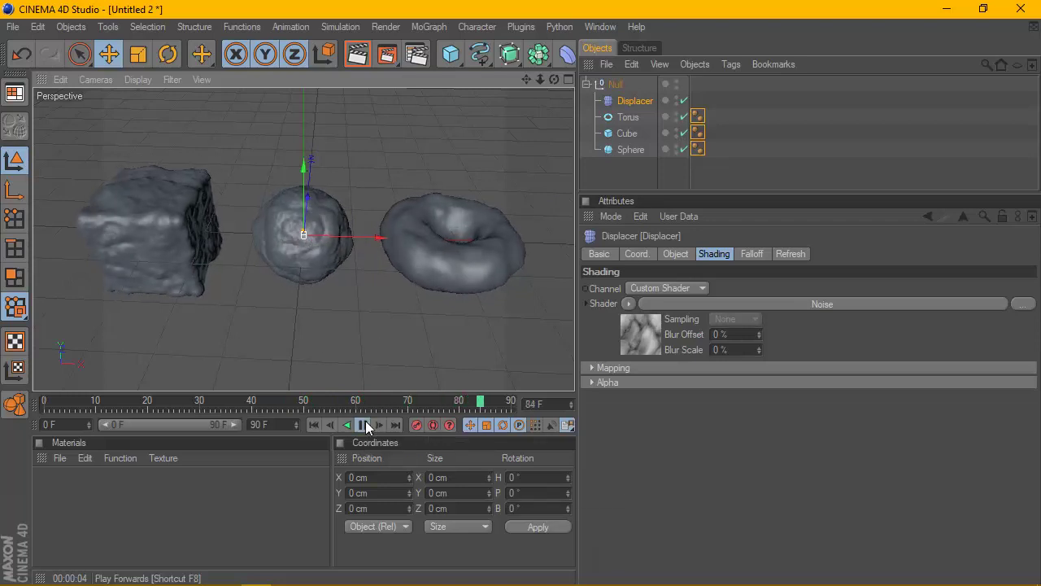
click(364, 424)
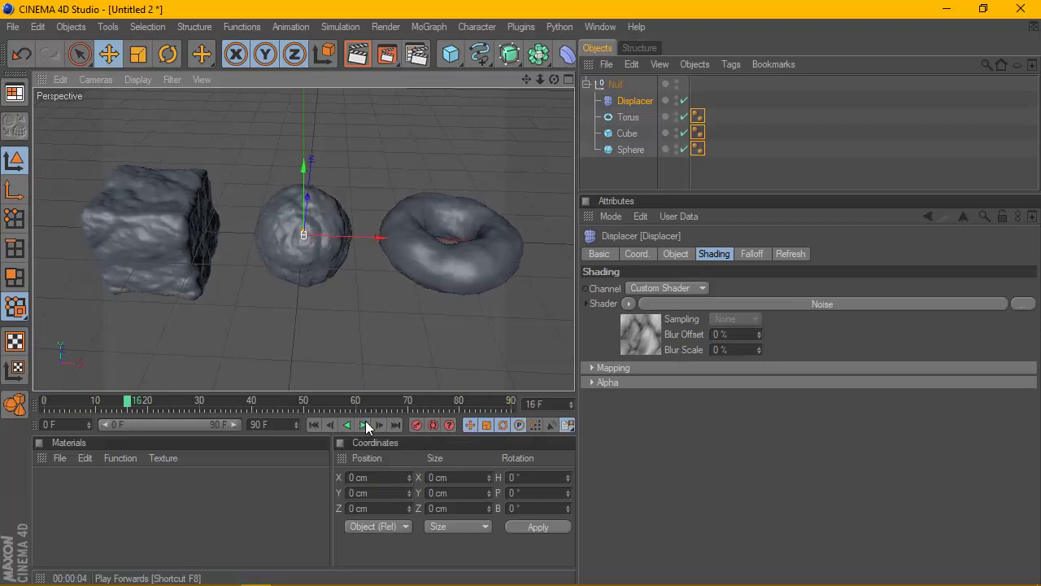
- Try noise shader animation speeds of 10 and 15, playing the animation after each change and keeping 15
click(636, 328)
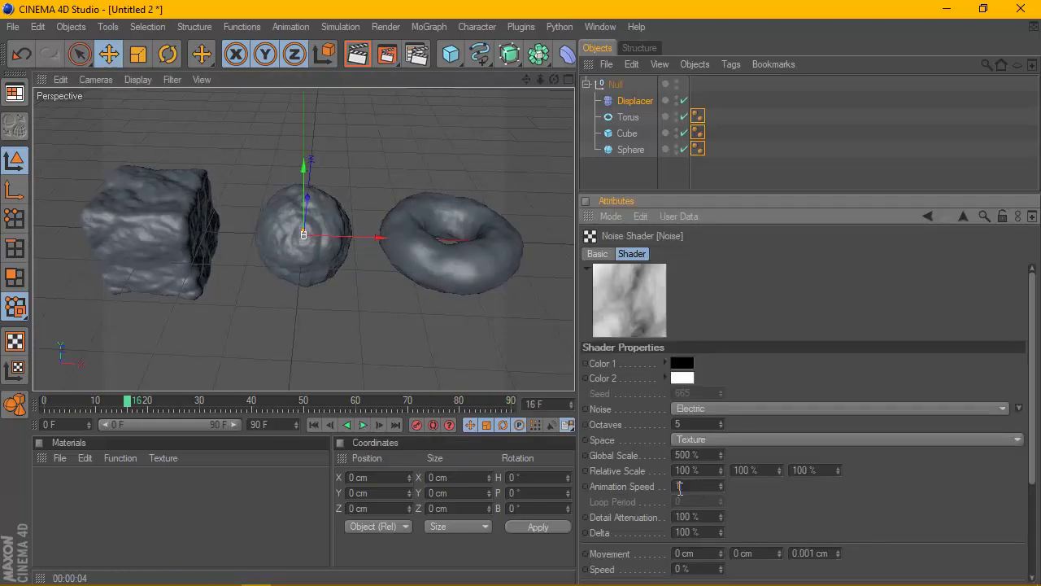
click(362, 424)
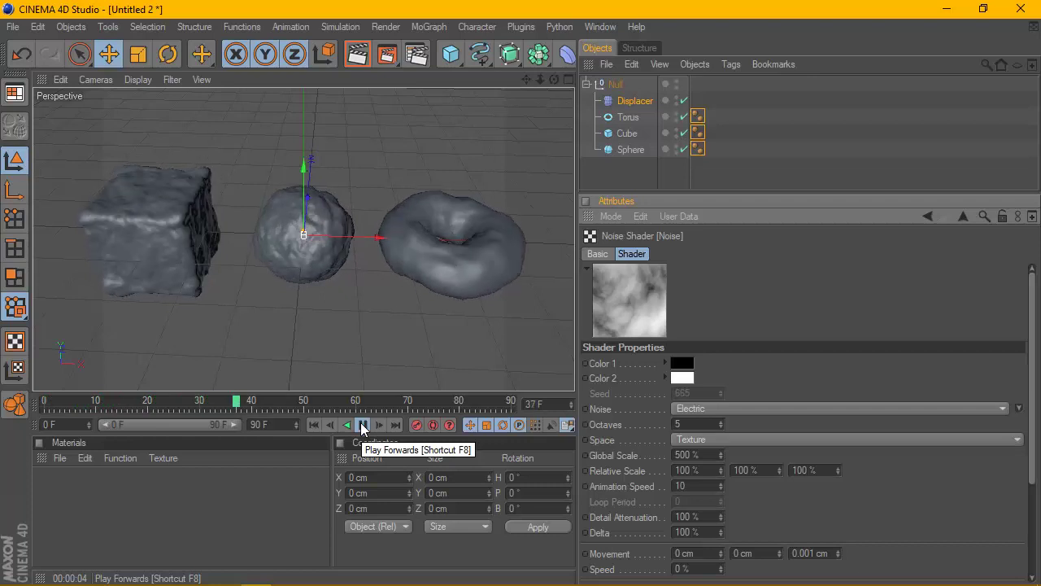
click(362, 425)
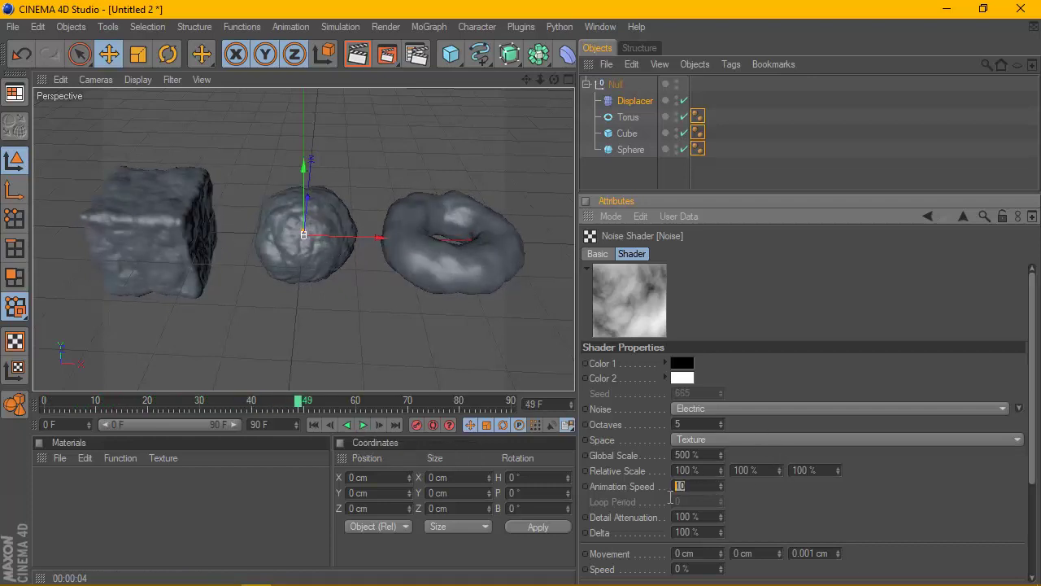
click(362, 429)
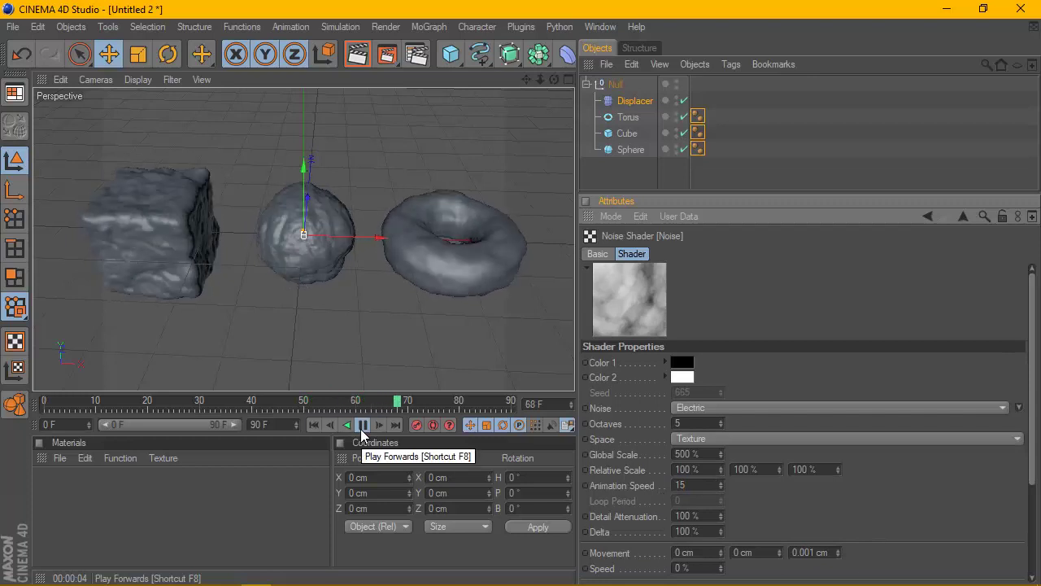
click(363, 425)
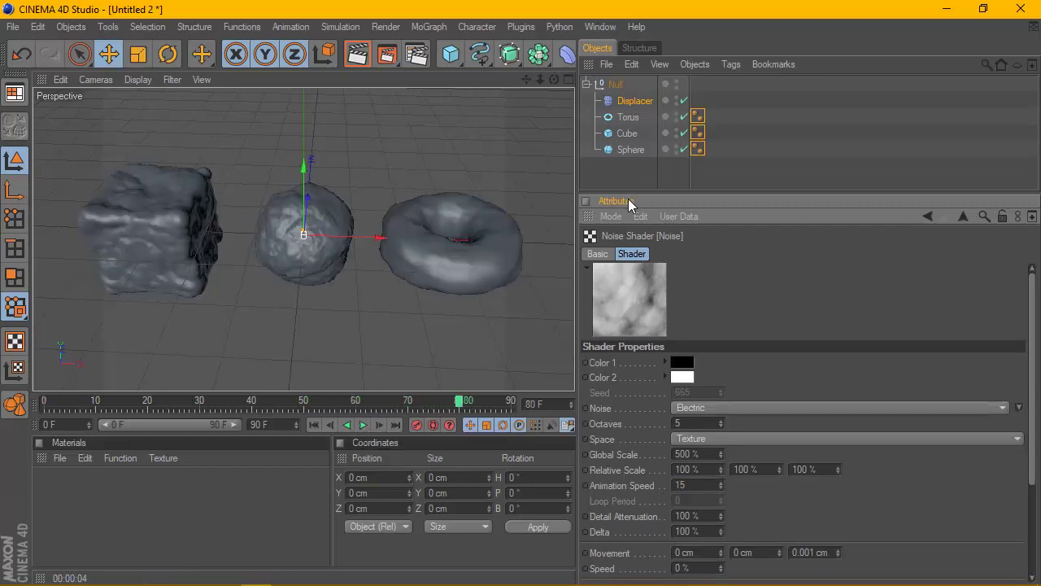
- Move the Sphere and the Displacer out of the Null, and hide the Null in both the viewport and the render
drag(636, 201, 636, 259)
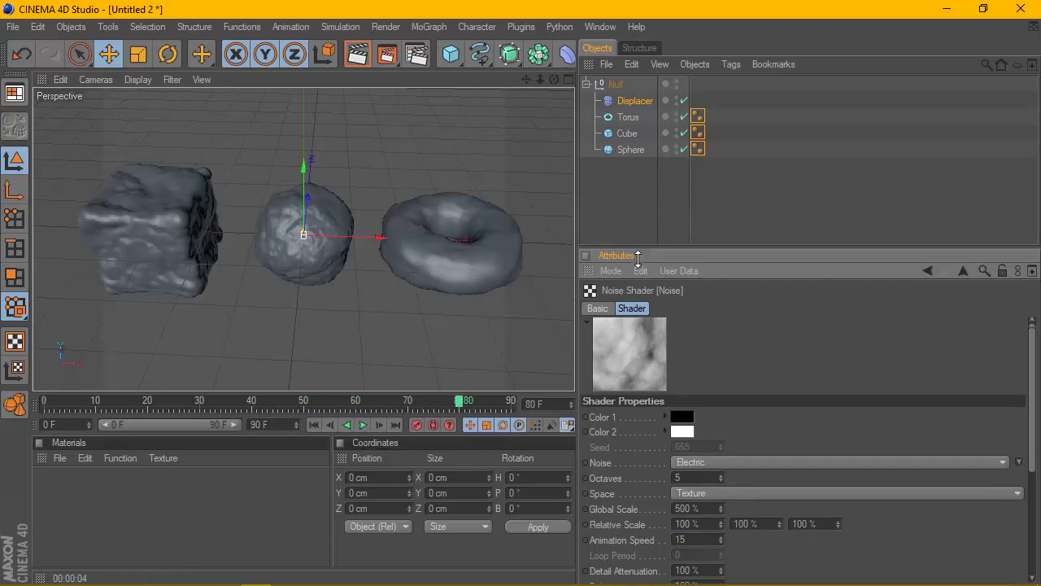
click(629, 150)
drag(631, 155, 614, 158)
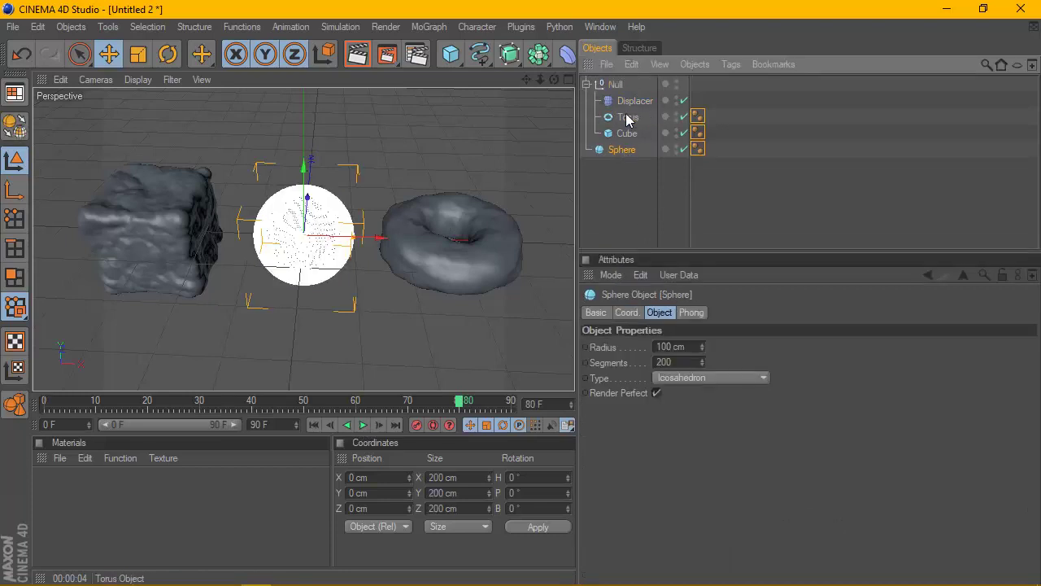
drag(635, 102, 646, 192)
click(586, 83)
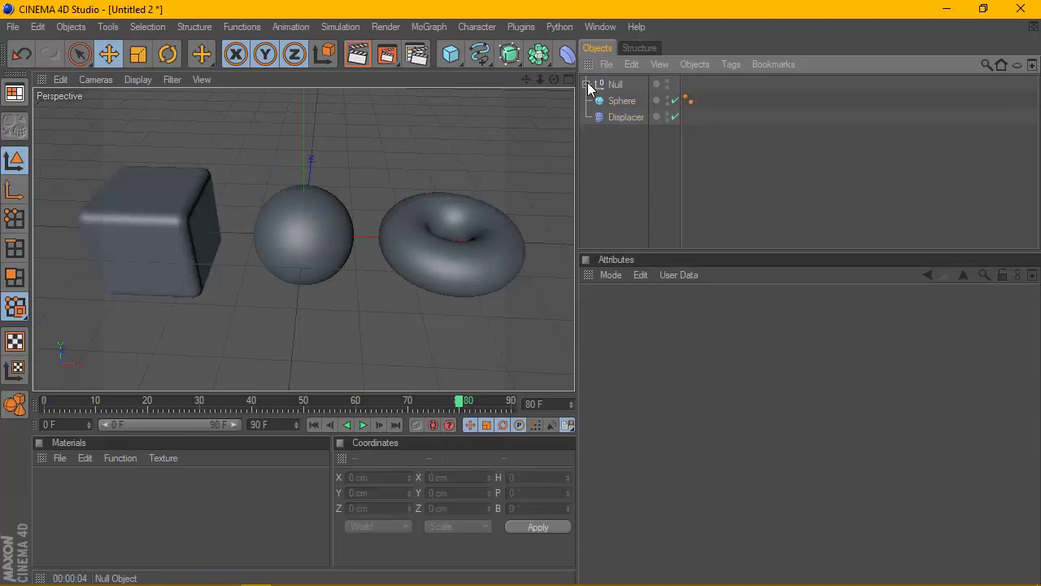
click(668, 85)
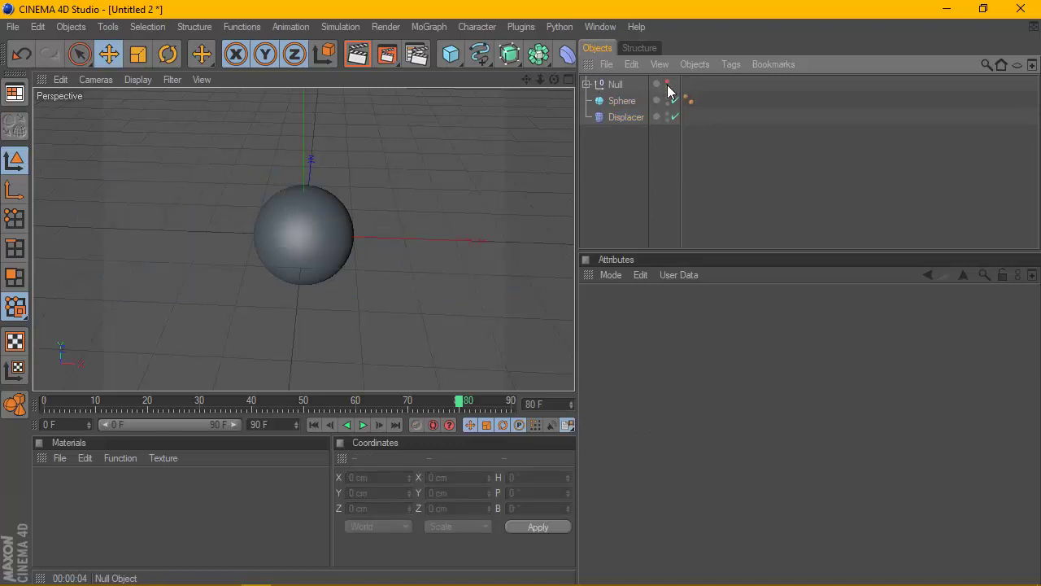
- Add a MoGraph Cloner and make the Sphere its child
click(622, 116)
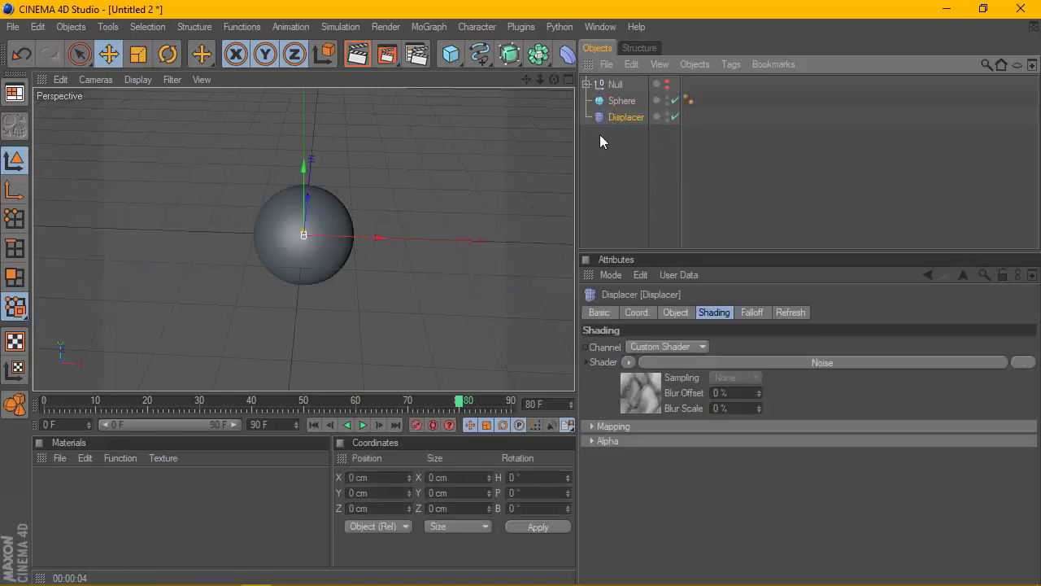
click(425, 28)
click(475, 139)
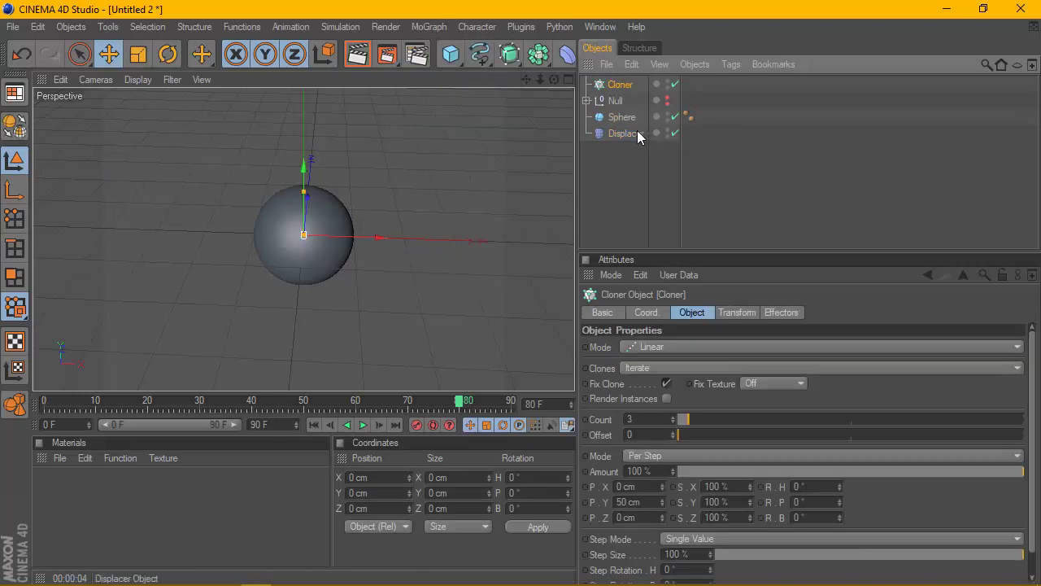
drag(623, 117, 618, 85)
click(586, 84)
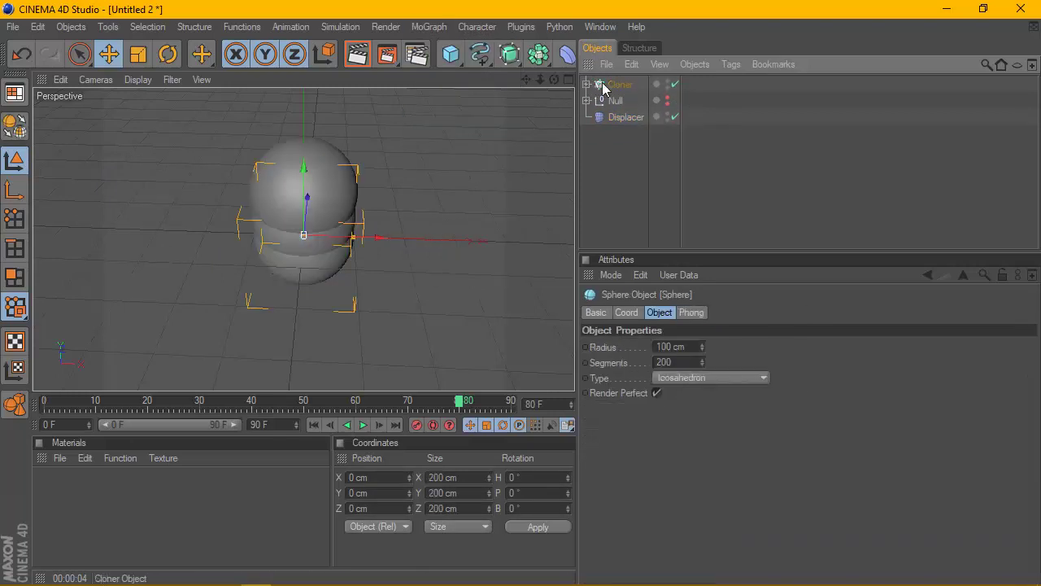
- Switch the Cloner to Grid Array mode and set its Y count to 1
click(620, 84)
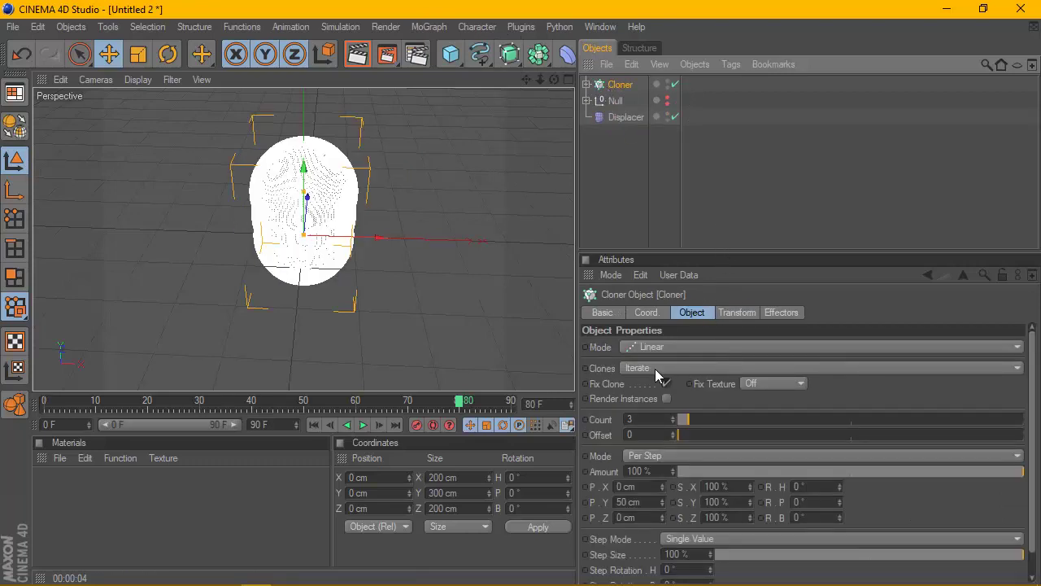
click(648, 346)
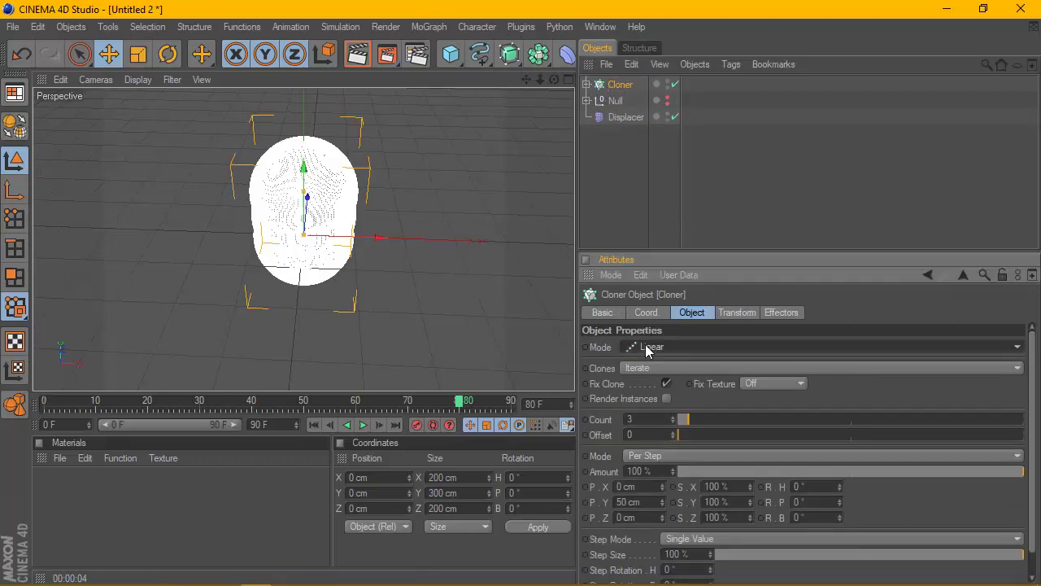
click(657, 408)
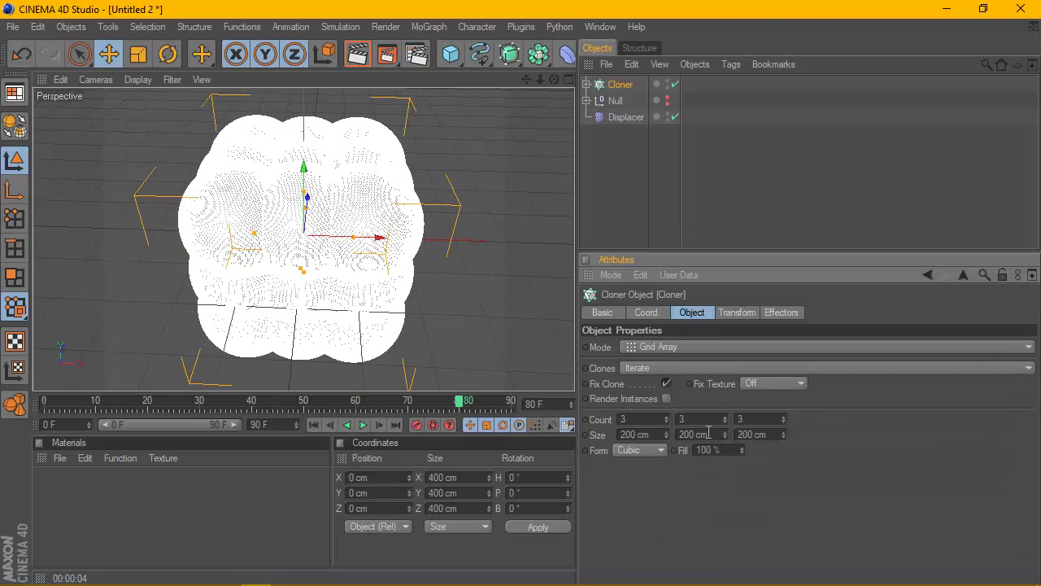
text(1)
key(Return)
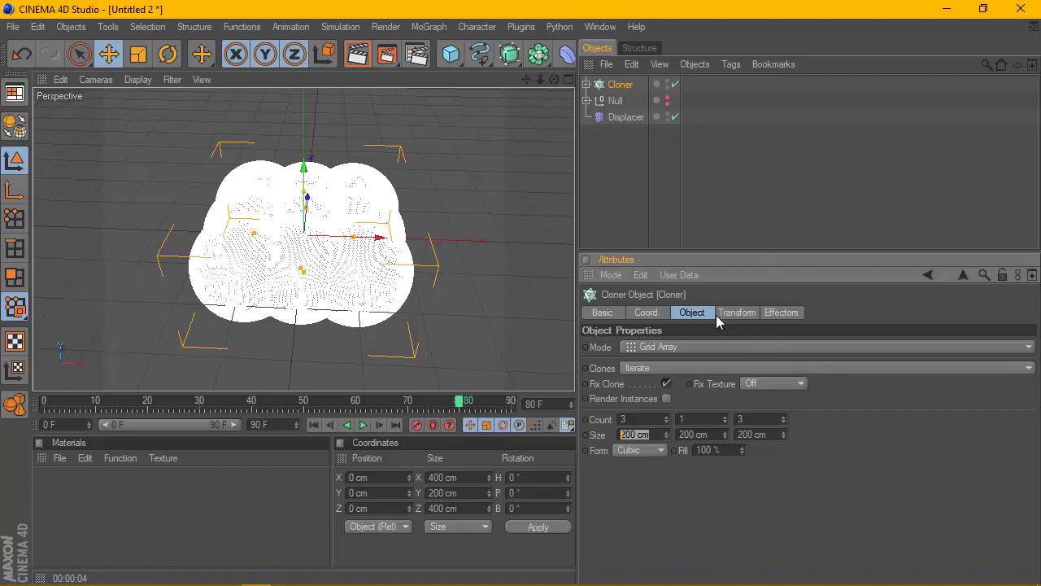
- Set the Cloner's grid size to 500 cm in X and Z, and render the view
key(Return)
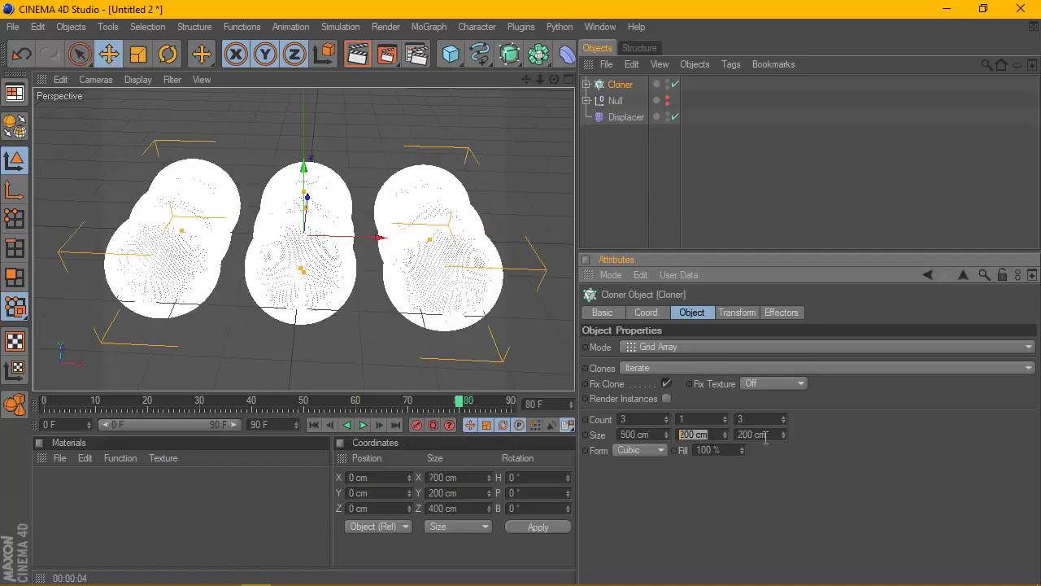
text(500)
key(Return)
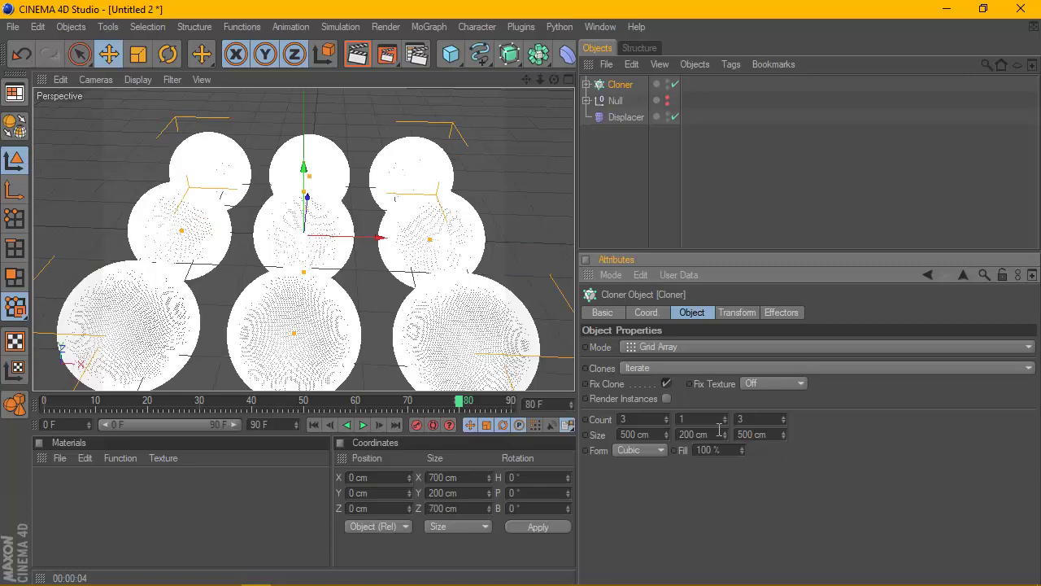
click(357, 55)
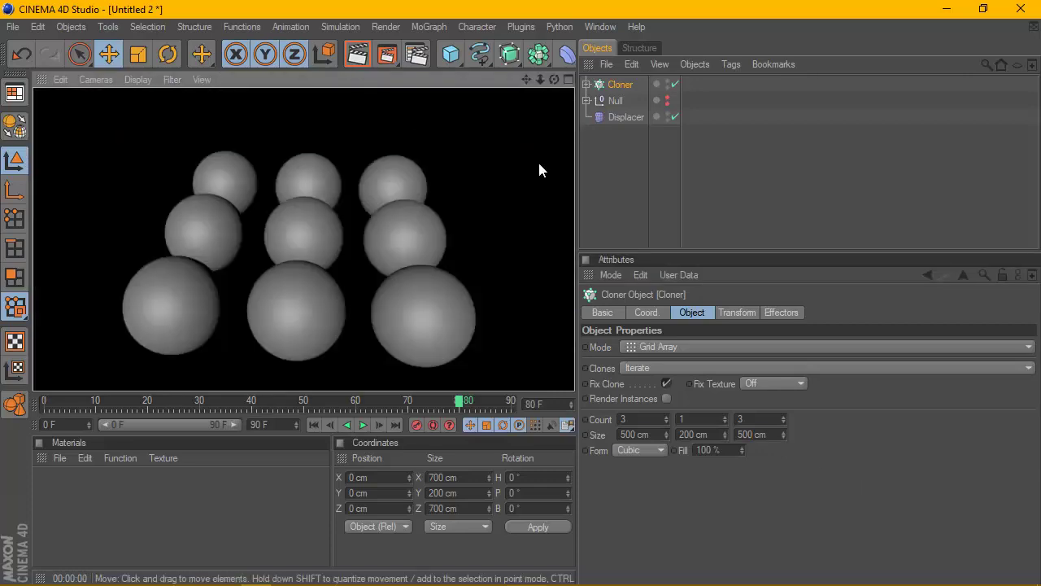
- Make the Displacer a child of the Sphere inside the Cloner and play back the animation
click(630, 168)
click(616, 86)
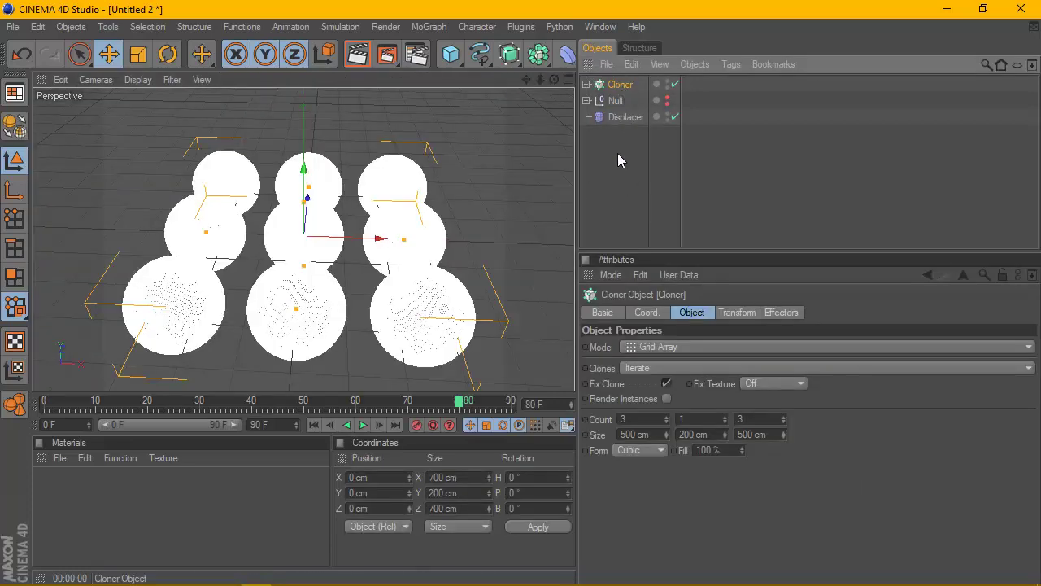
drag(616, 85, 625, 132)
click(583, 124)
click(586, 117)
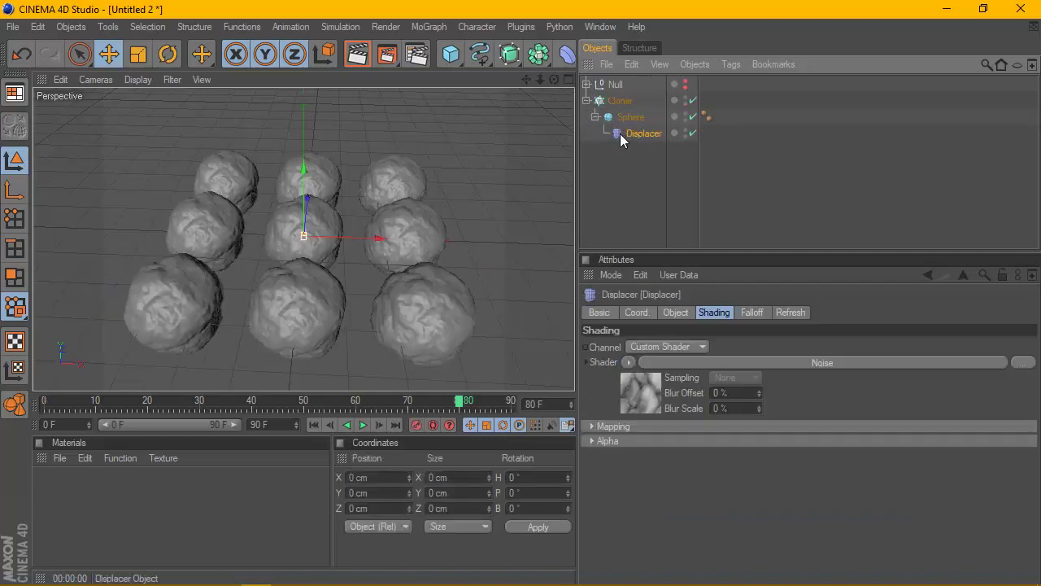
click(363, 425)
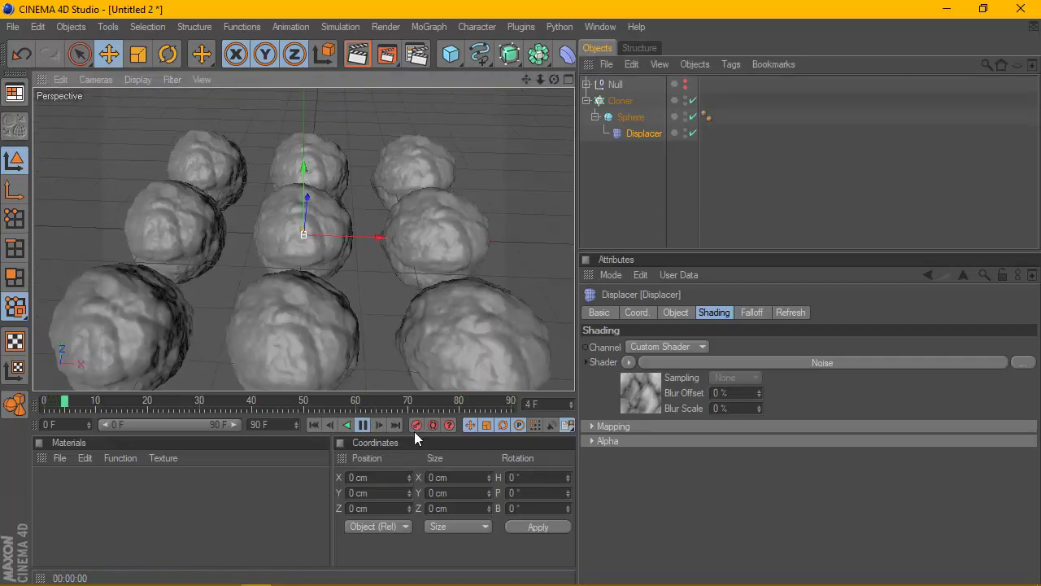
click(363, 424)
- Switch the Displacer shader's noise type to Noise and play back the animation on the cloned spheres
click(642, 382)
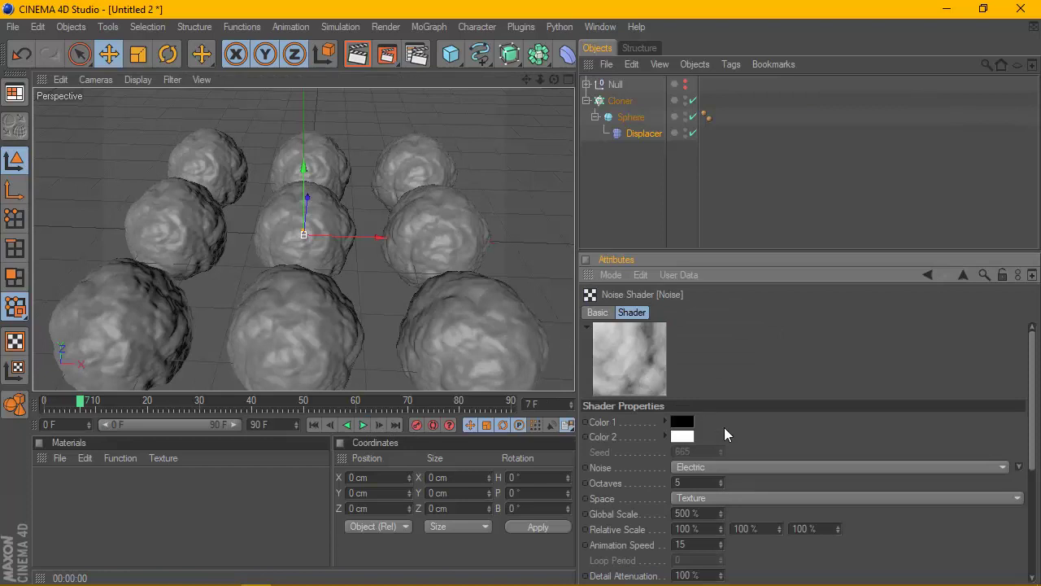
click(714, 466)
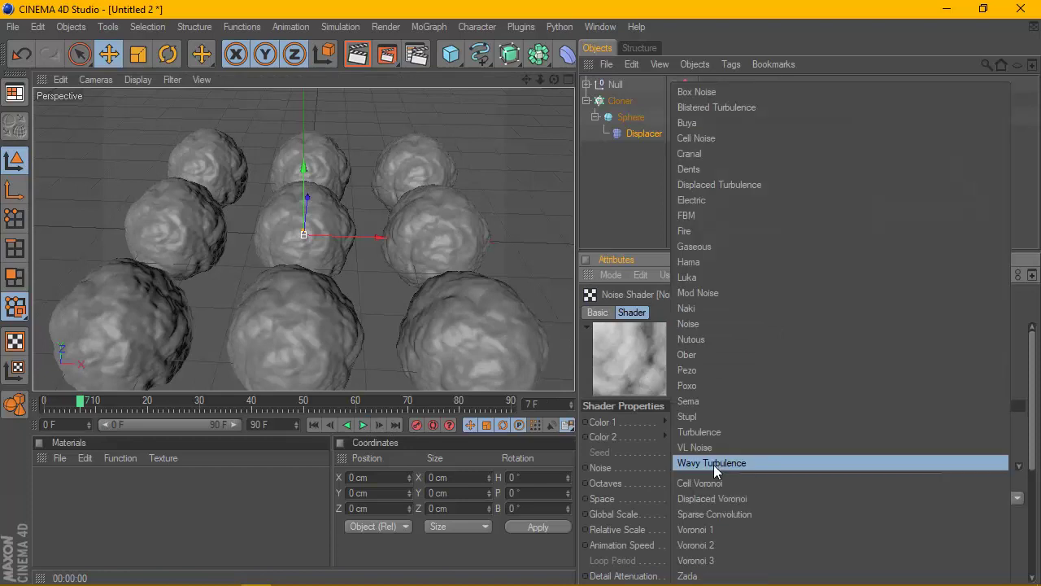
click(714, 325)
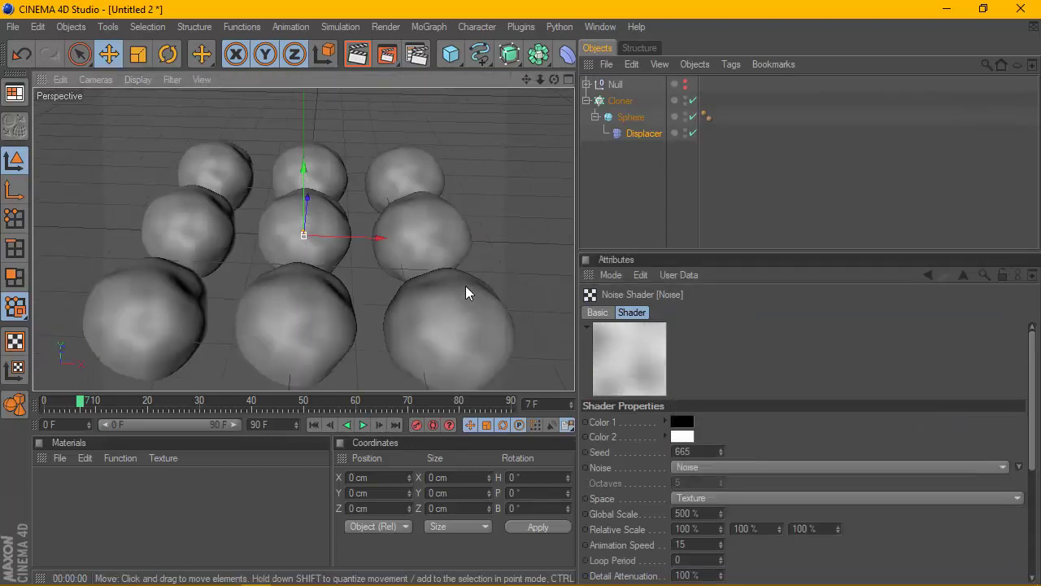
click(363, 425)
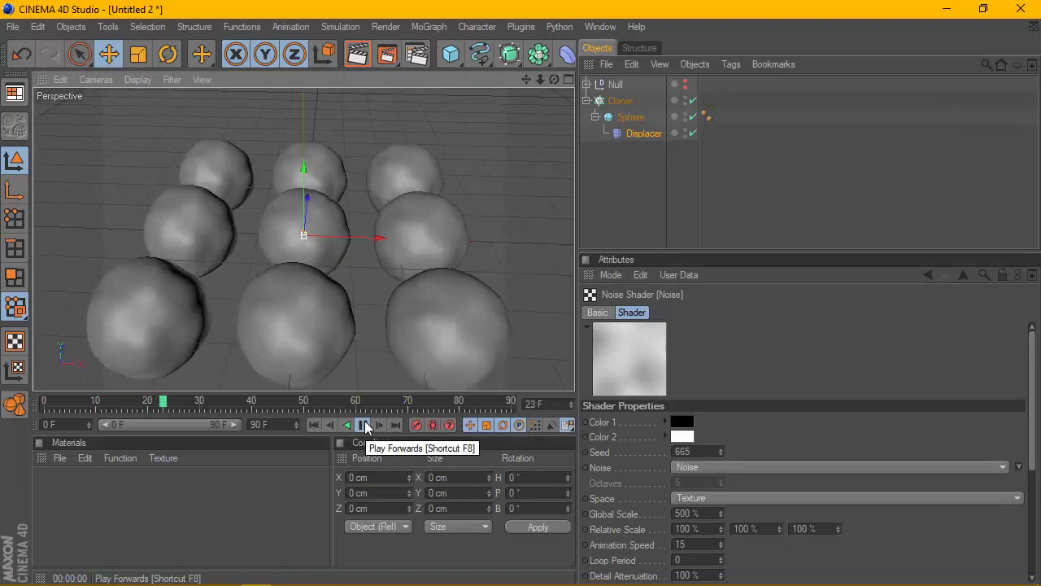
click(364, 425)
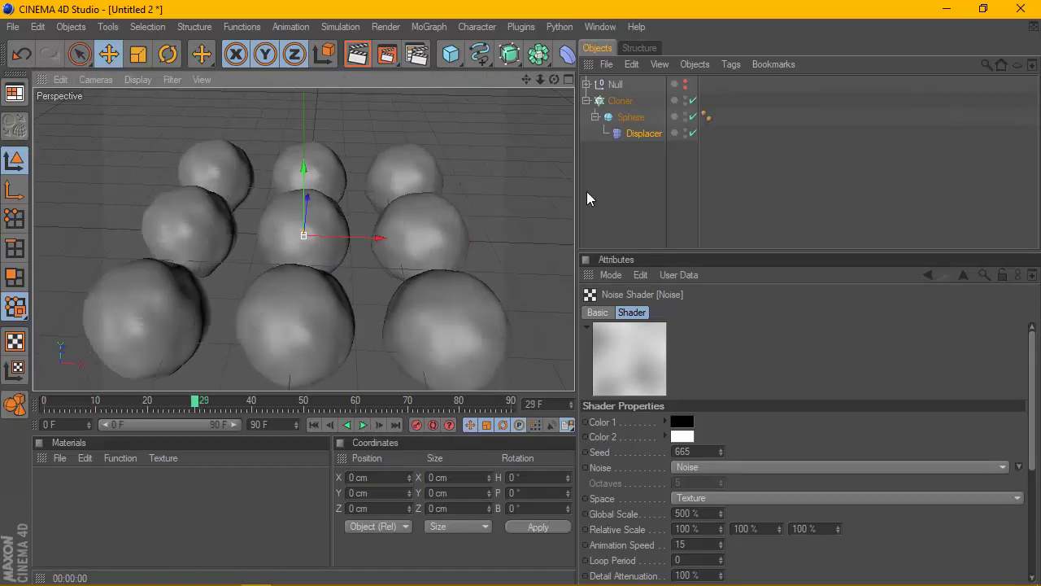
click(364, 424)
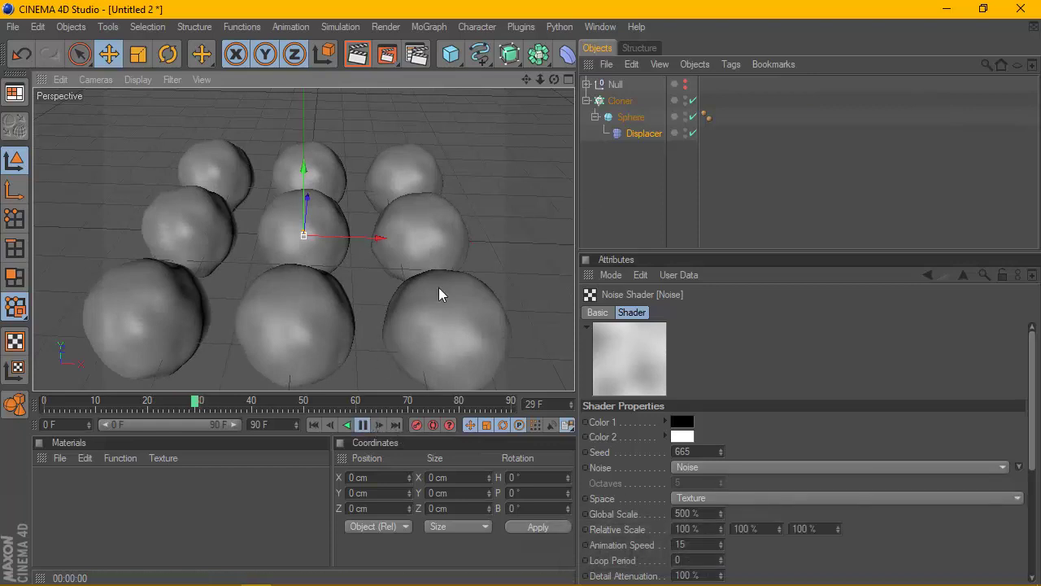
click(362, 424)
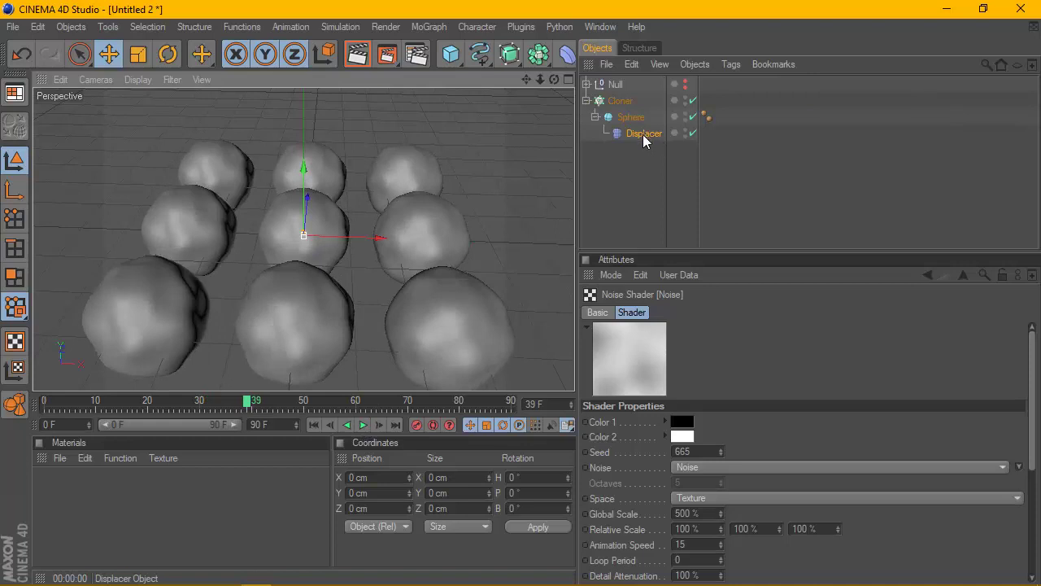
- Move the Displacer and the Sphere out of the Cloner hierarchy and delete the Cloner
mouse_move(644, 137)
mouse_down()
mouse_move(610, 132)
mouse_move(642, 158)
mouse_up()
click(609, 100)
key(Delete)
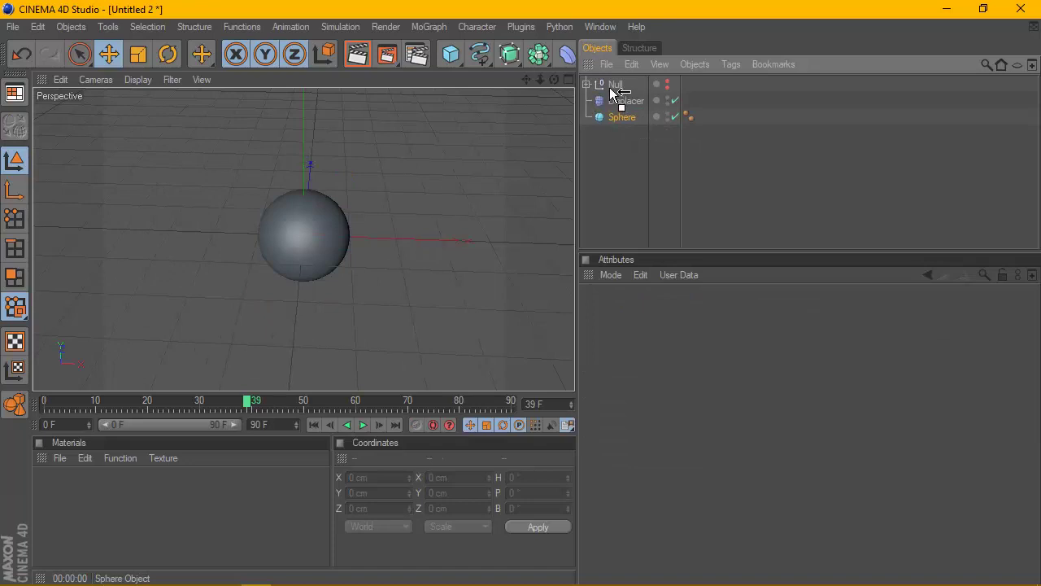
- Put the Sphere back into the hidden Null, leaving the Displacer outside it
drag(614, 89, 612, 86)
click(586, 84)
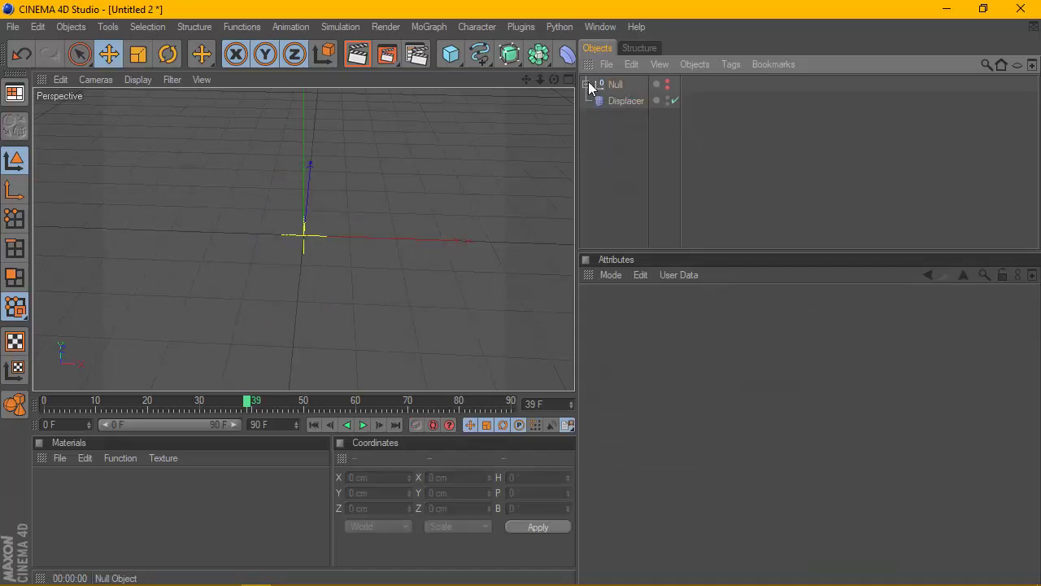
click(624, 100)
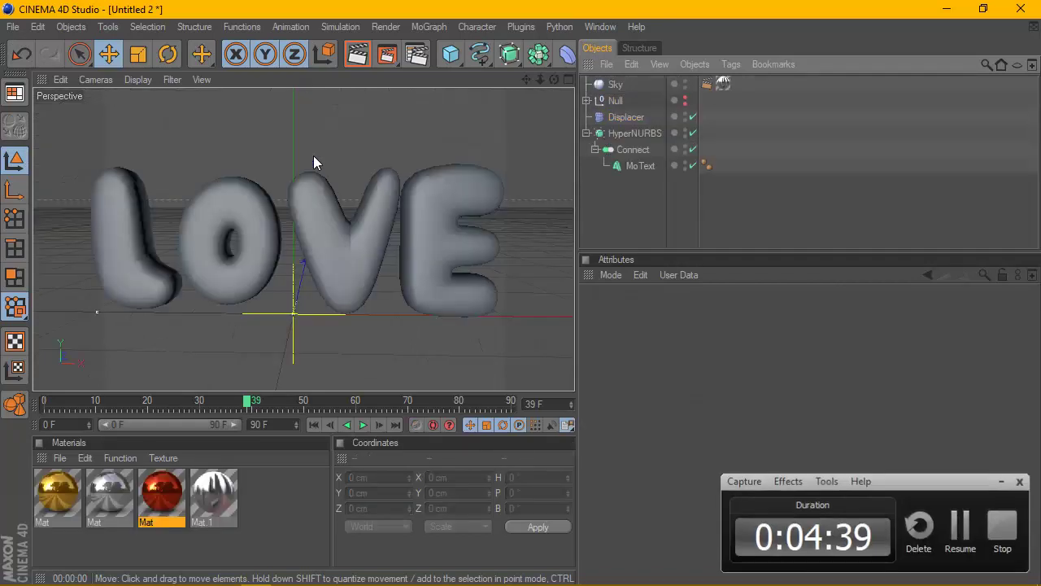
- Convert the LOVE text's HyperNURBS, Connect and MoText hierarchy into one editable polygon object and delete its polygon selection tags
click(641, 166)
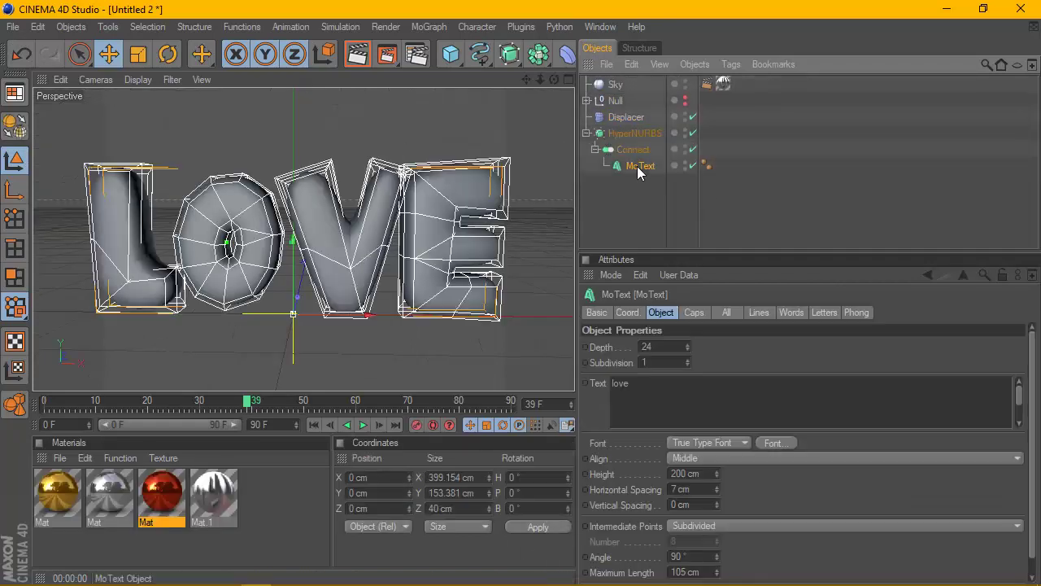
click(652, 216)
drag(652, 211, 627, 136)
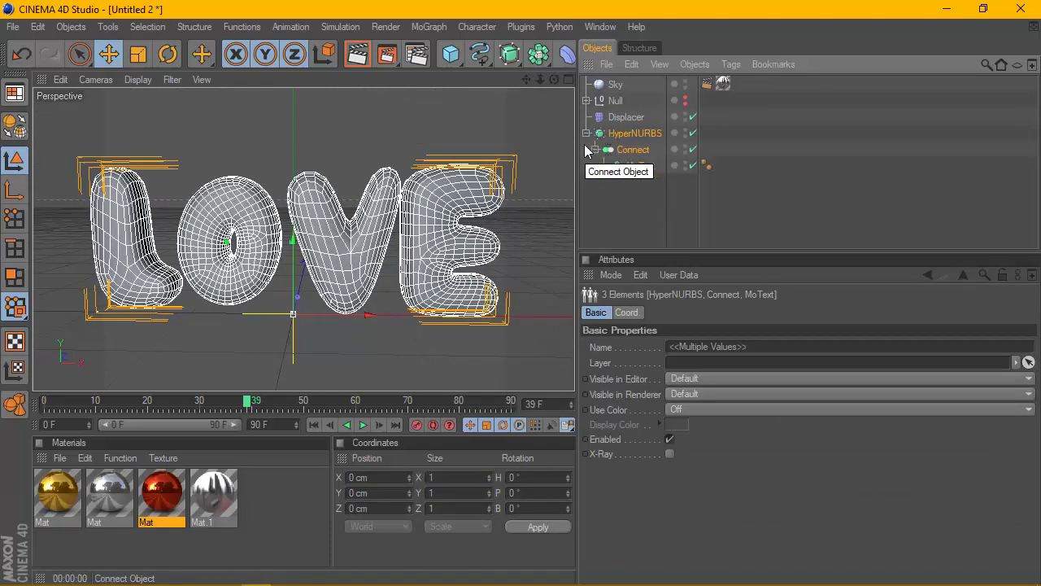
click(14, 128)
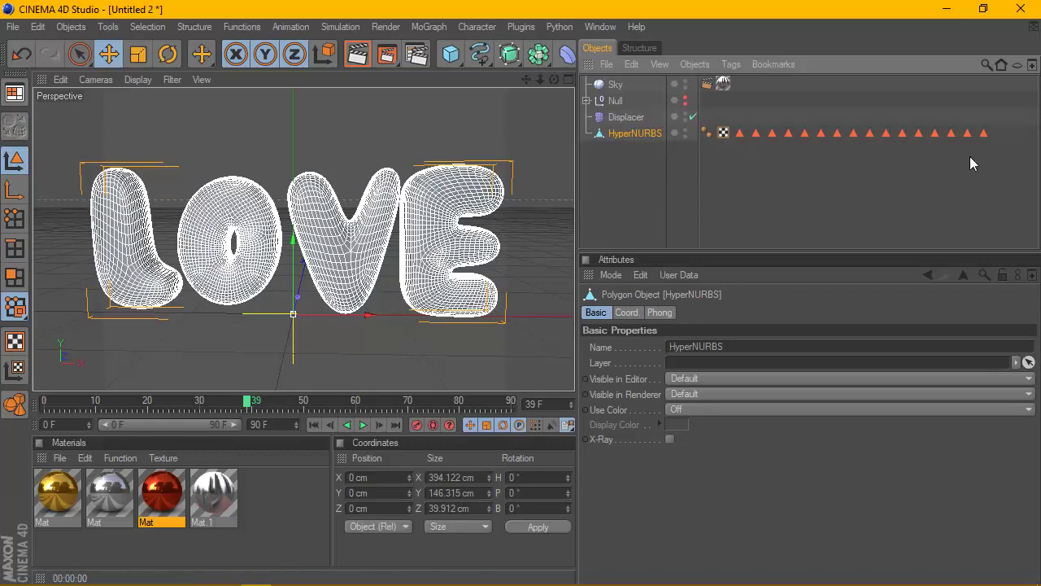
drag(990, 149, 742, 124)
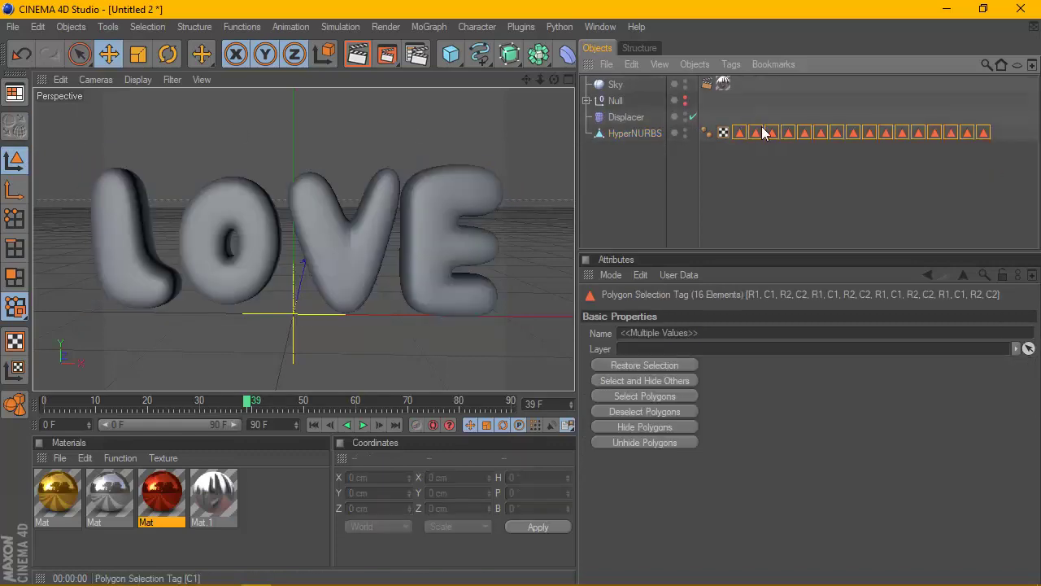
key(Delete)
- Apply the silver material to the LOVE text object and render the view
drag(94, 486, 634, 134)
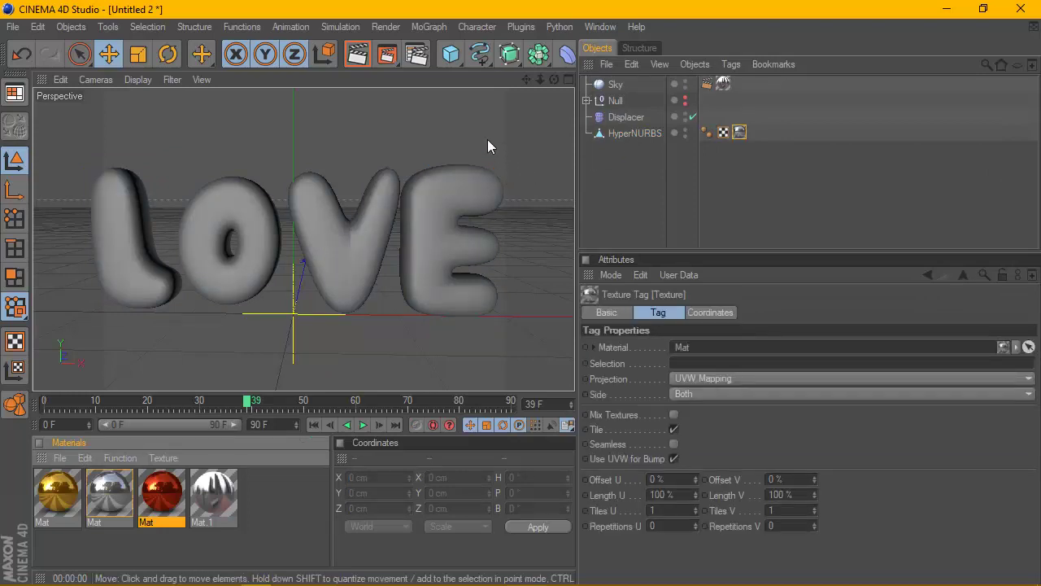
click(357, 54)
click(505, 188)
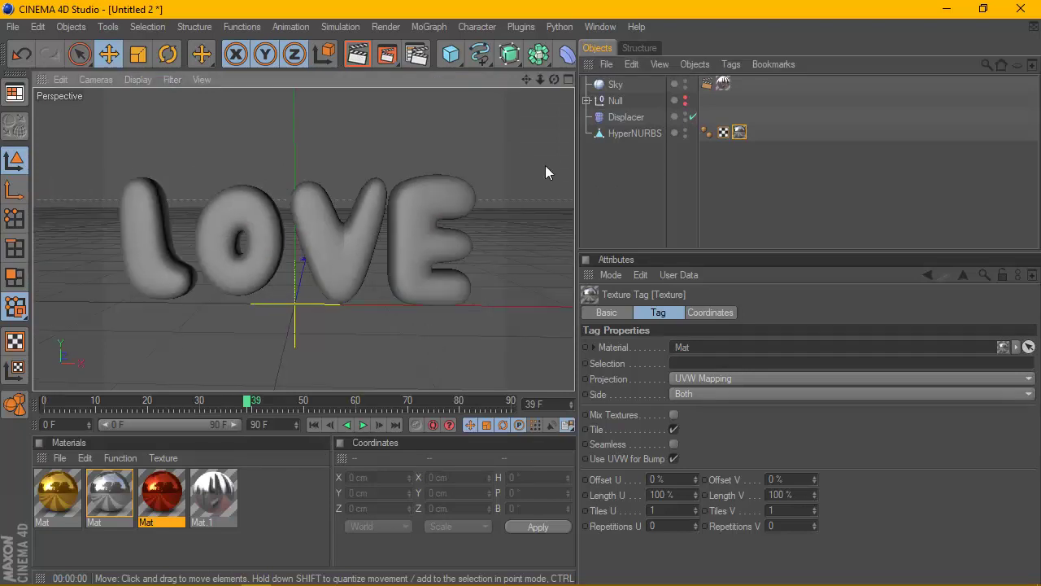
- Make the Displacer a child of the HyperNURBS text object and play the animation from the start
click(625, 118)
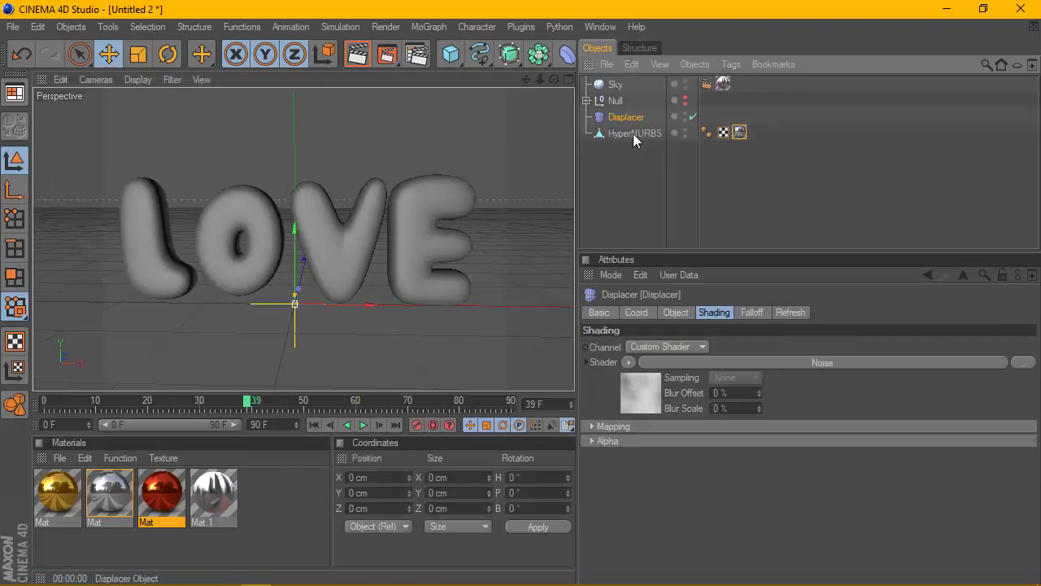
drag(633, 134, 633, 135)
click(314, 425)
click(364, 425)
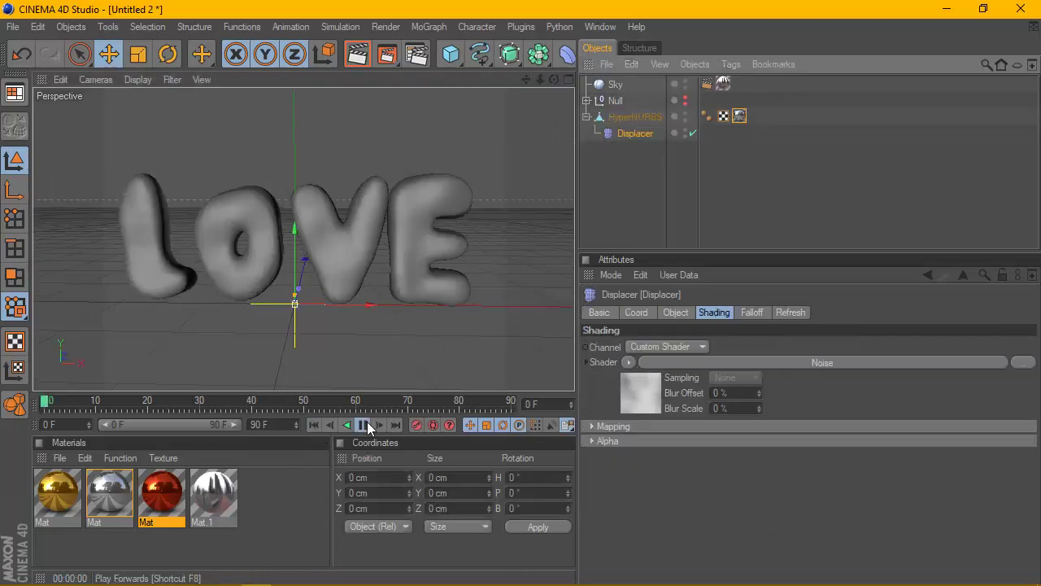
- Render the displaced text at frame 48, replay the animation, and return to the first frame
click(359, 55)
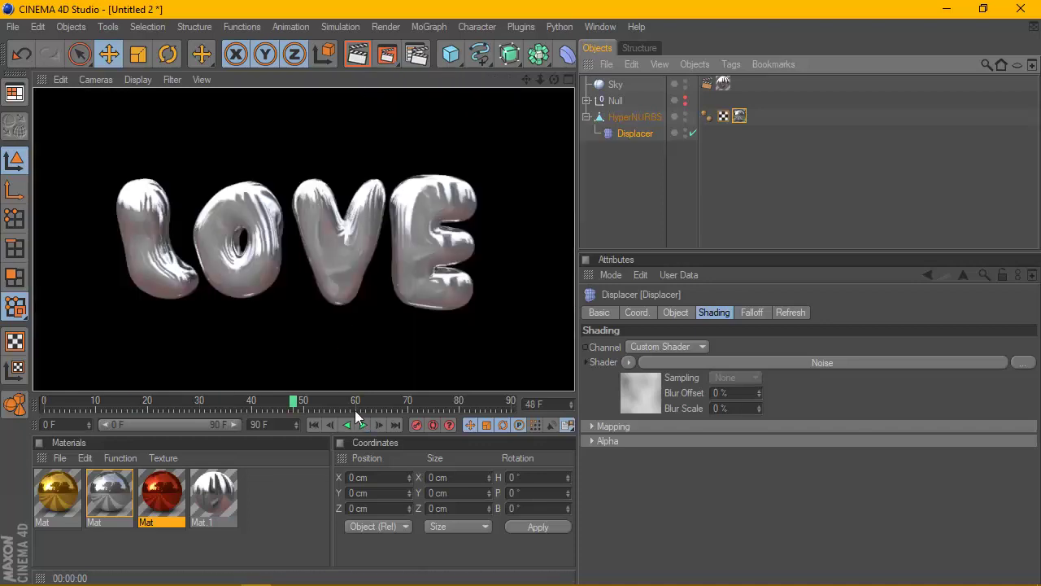
click(364, 425)
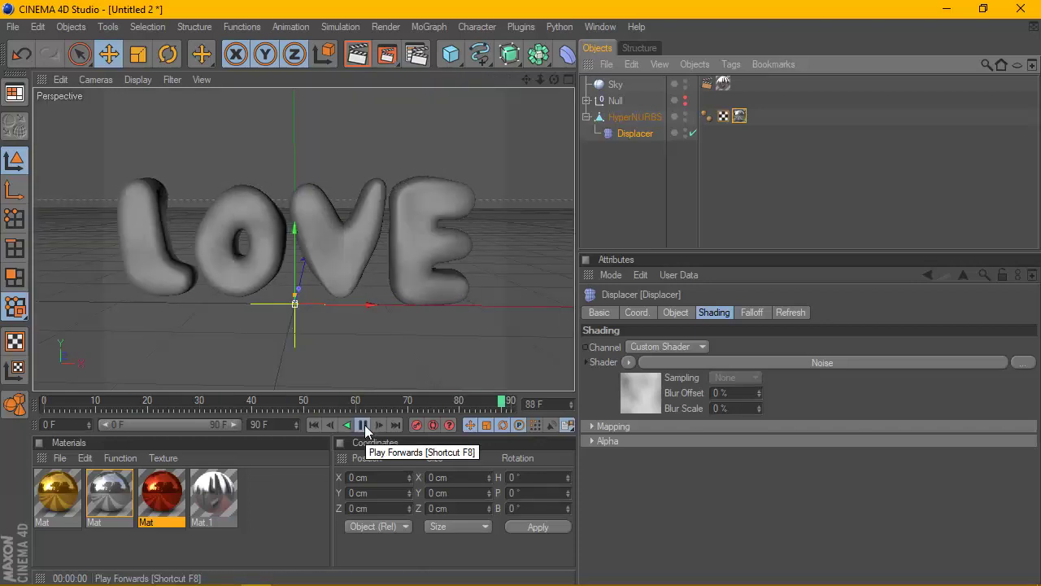
click(365, 425)
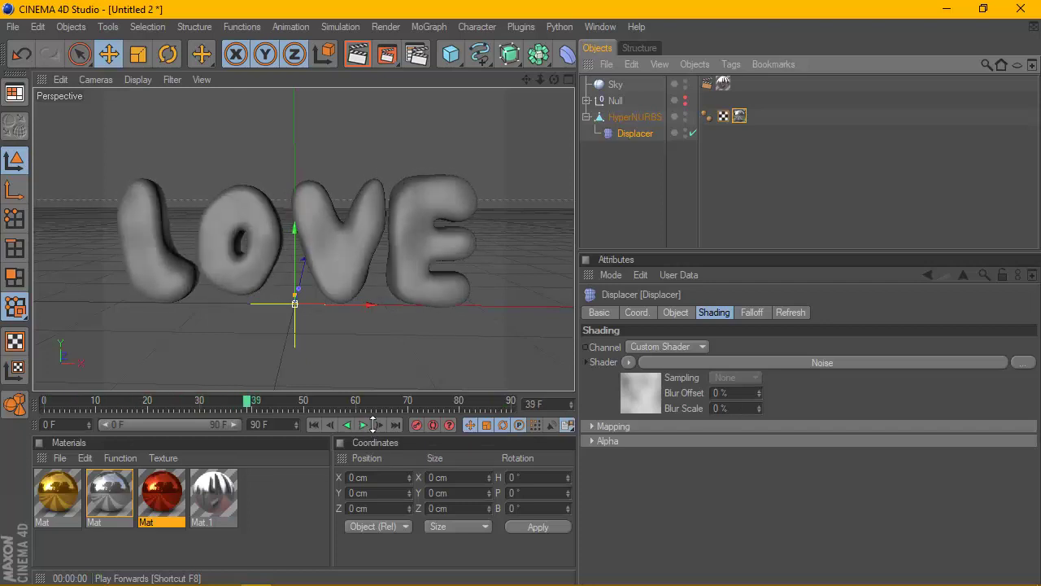
click(314, 425)
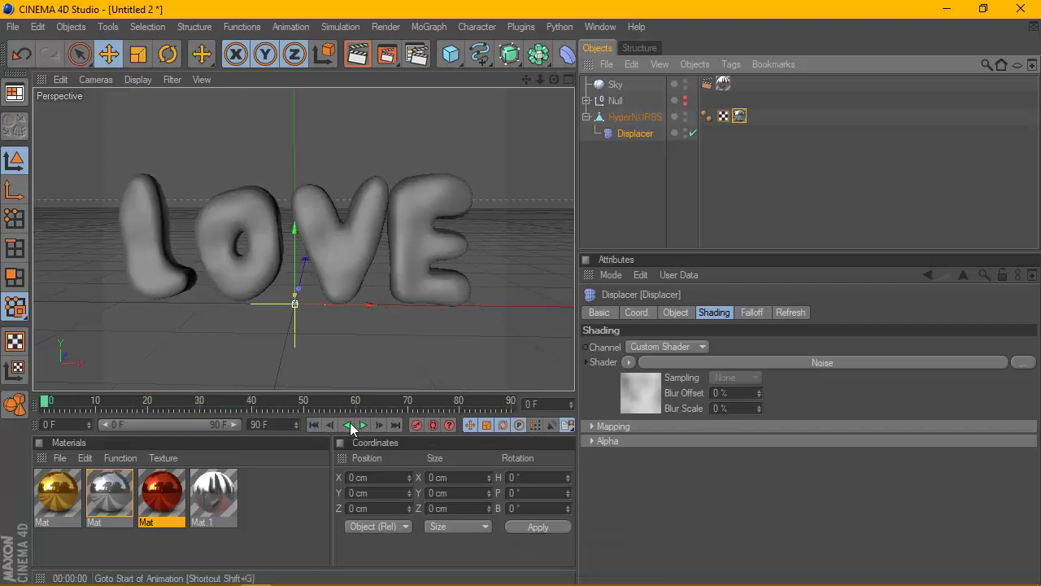
- Set the Displacer's height to 78 cm and its strength to -32%
click(675, 313)
click(715, 313)
click(684, 313)
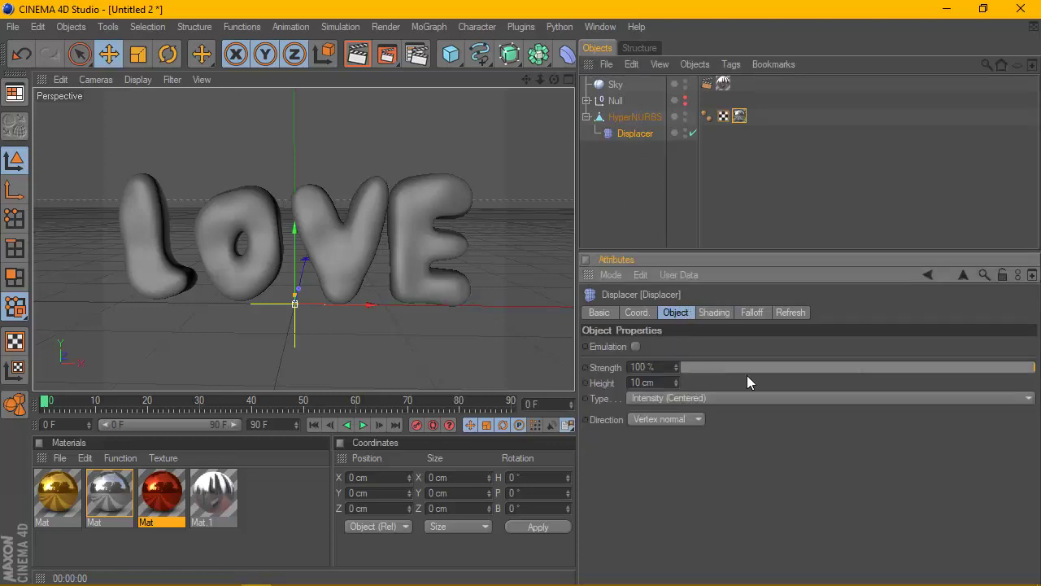
mouse_move(740, 367)
mouse_down()
mouse_move(727, 367)
mouse_move(886, 367)
mouse_up()
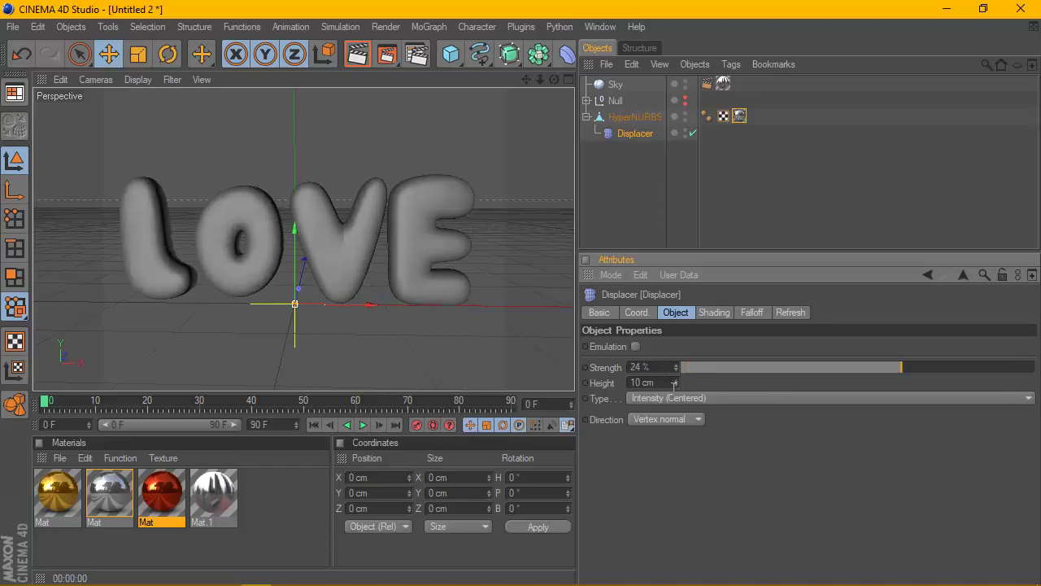
drag(676, 382, 740, 383)
drag(675, 382, 658, 382)
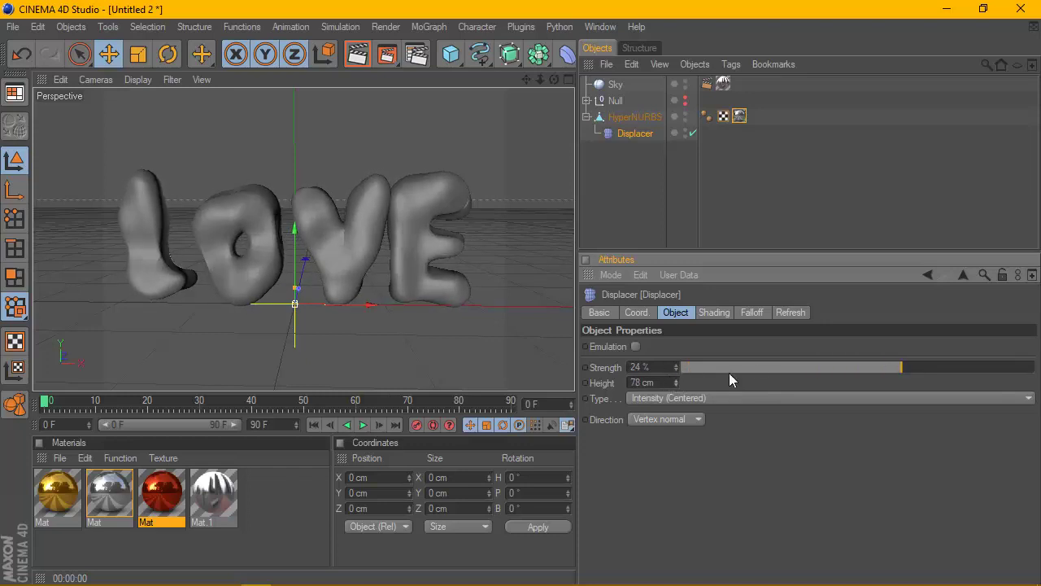
drag(985, 367, 854, 377)
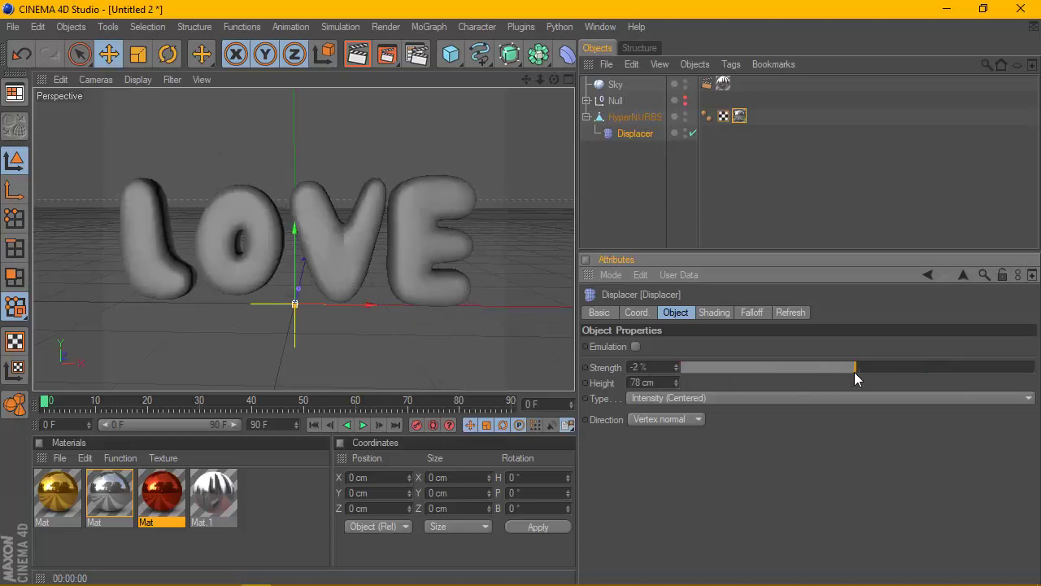
drag(787, 377, 803, 373)
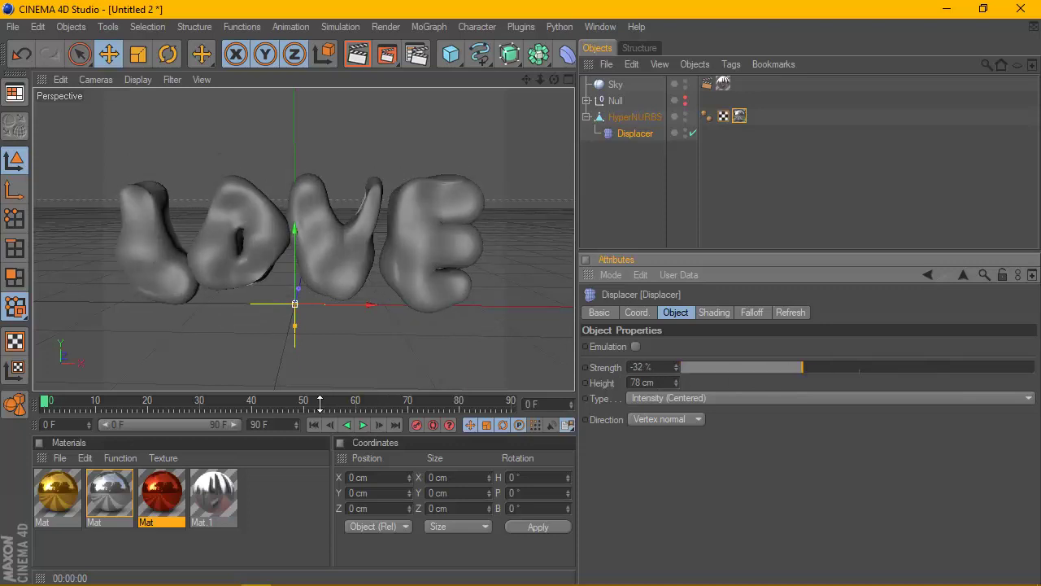
- Play the animation to frame 30 and render the strongly displaced text in the view
click(362, 426)
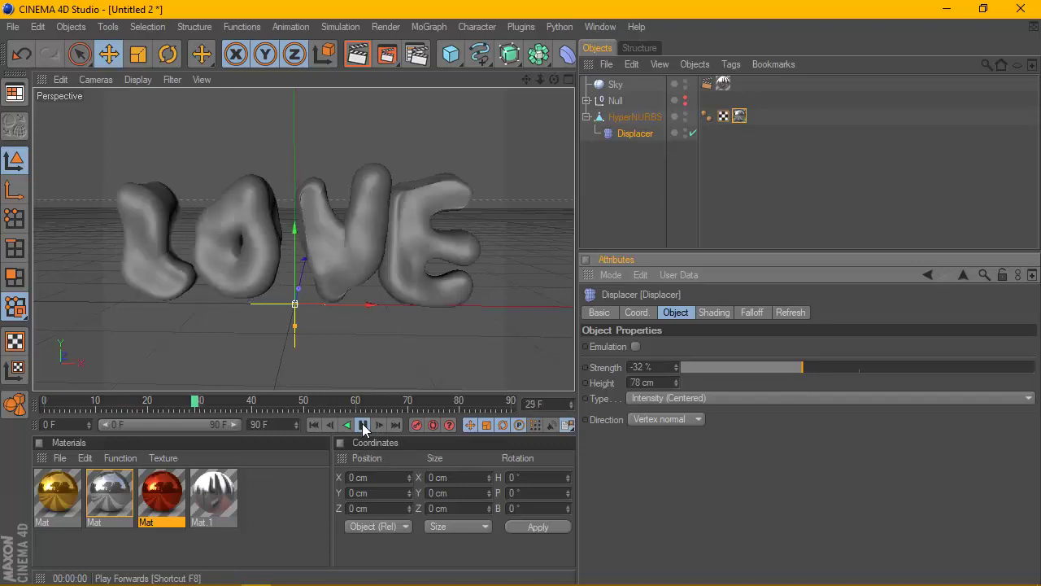
click(363, 425)
click(356, 56)
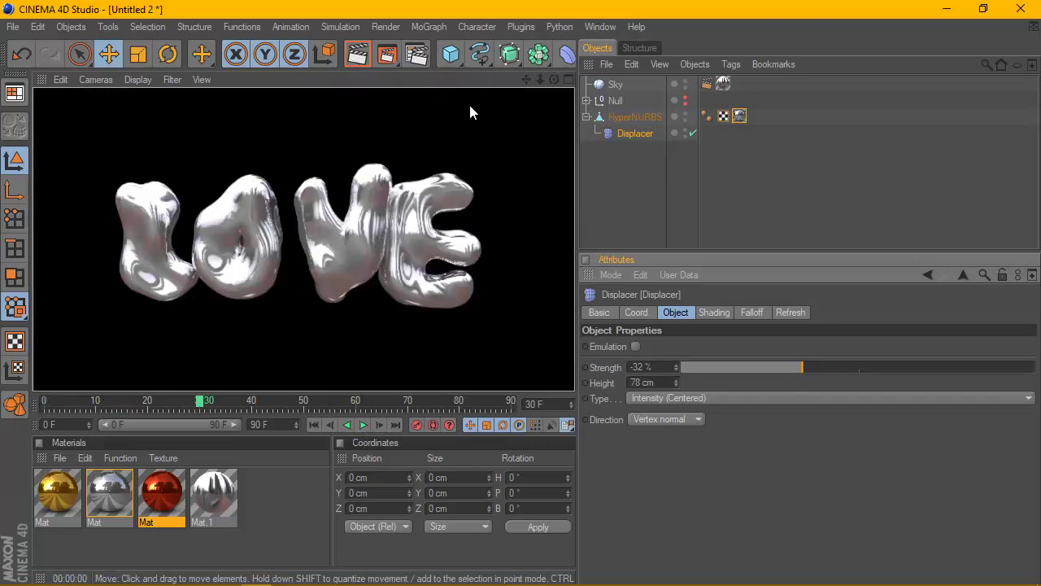
- Change the anti-aliasing mode in the render settings
click(417, 56)
click(177, 104)
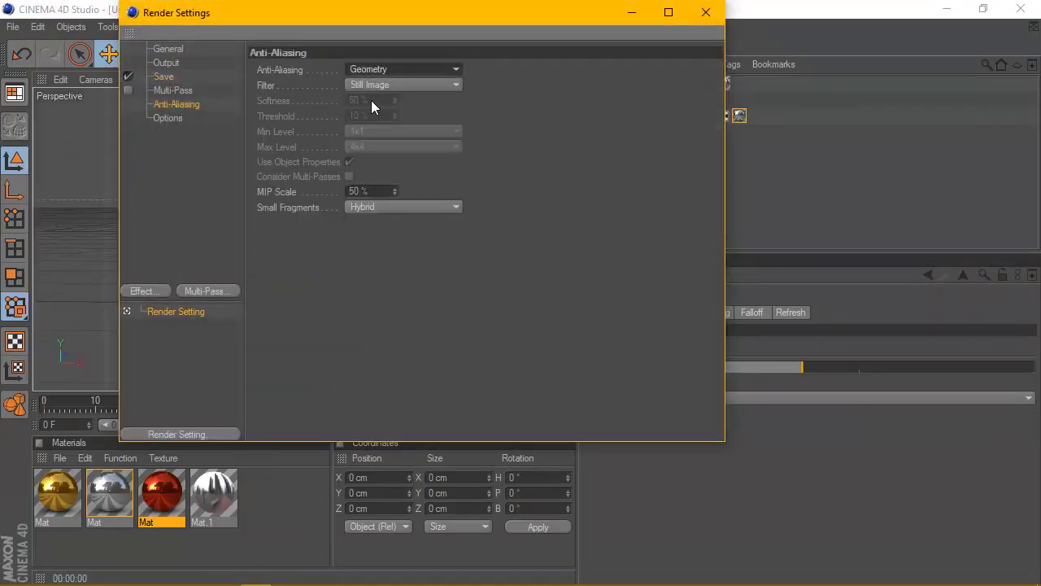
click(375, 74)
click(371, 110)
- Set the render output to the HDV/HDTV 720 25 preset, with a frame rate of 30 and the frame range All Frames
click(169, 62)
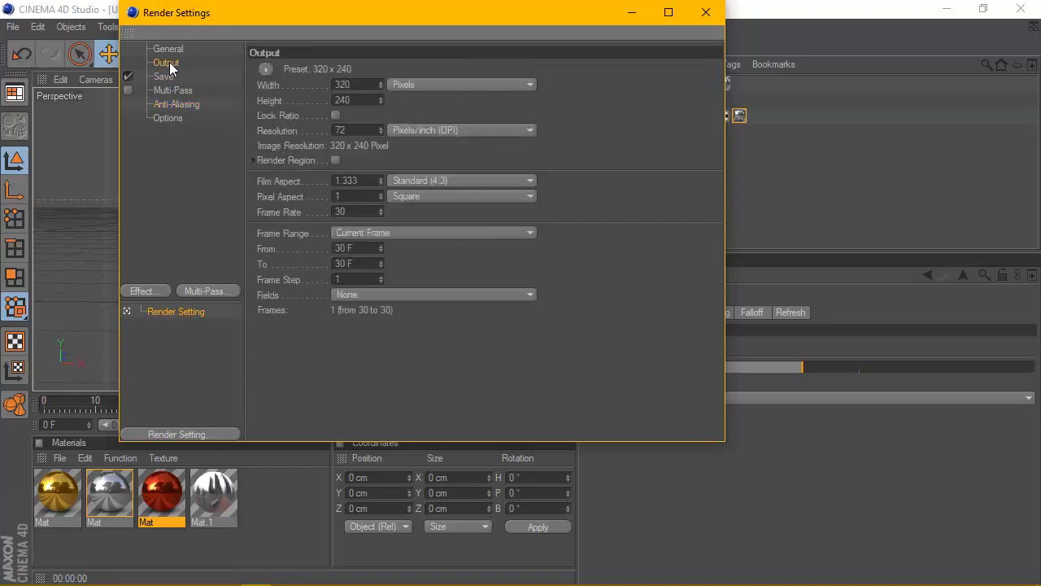
click(265, 69)
mouse_move(314, 114)
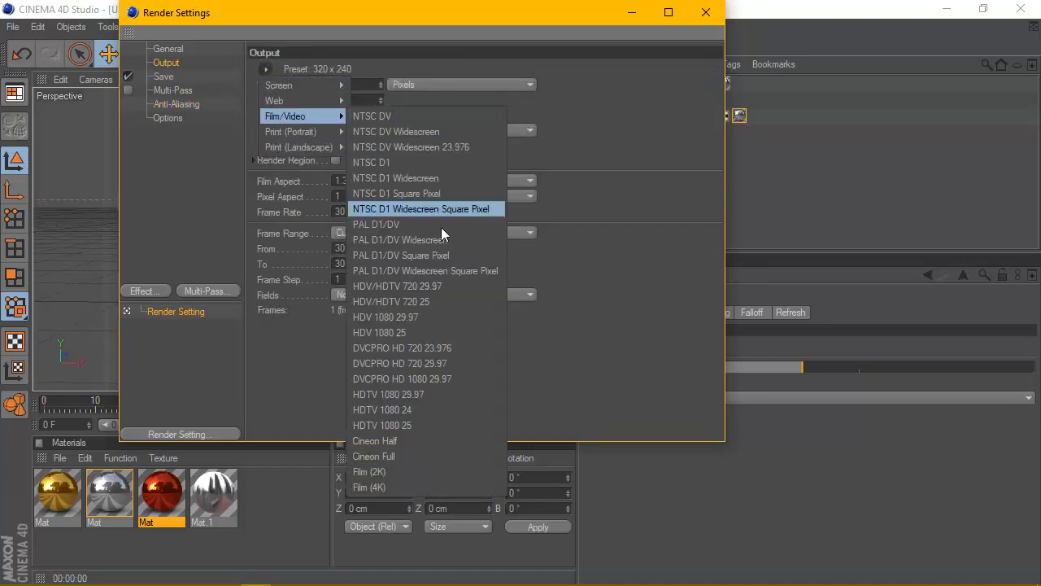
click(437, 302)
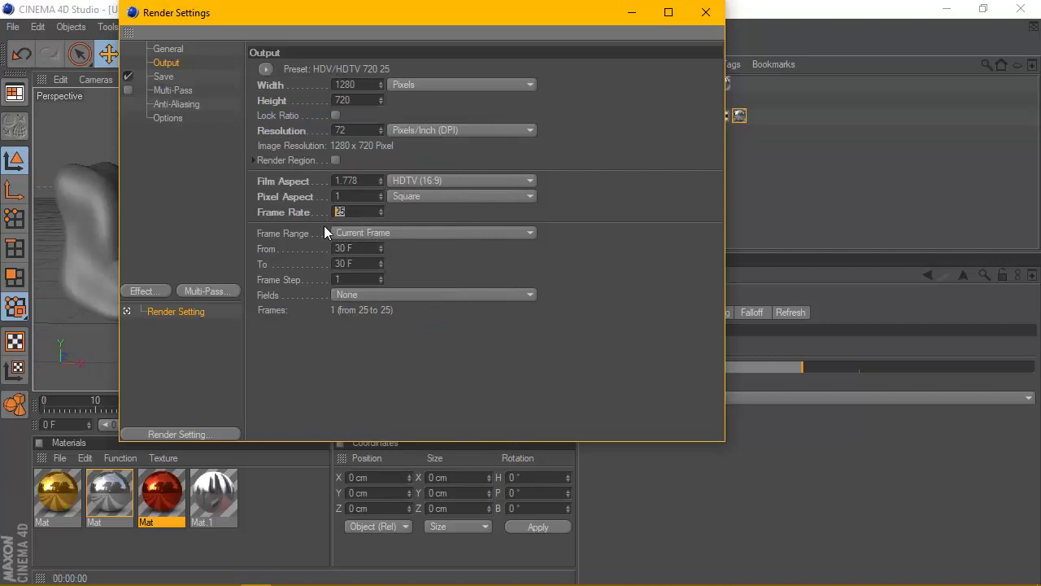
click(389, 233)
click(376, 279)
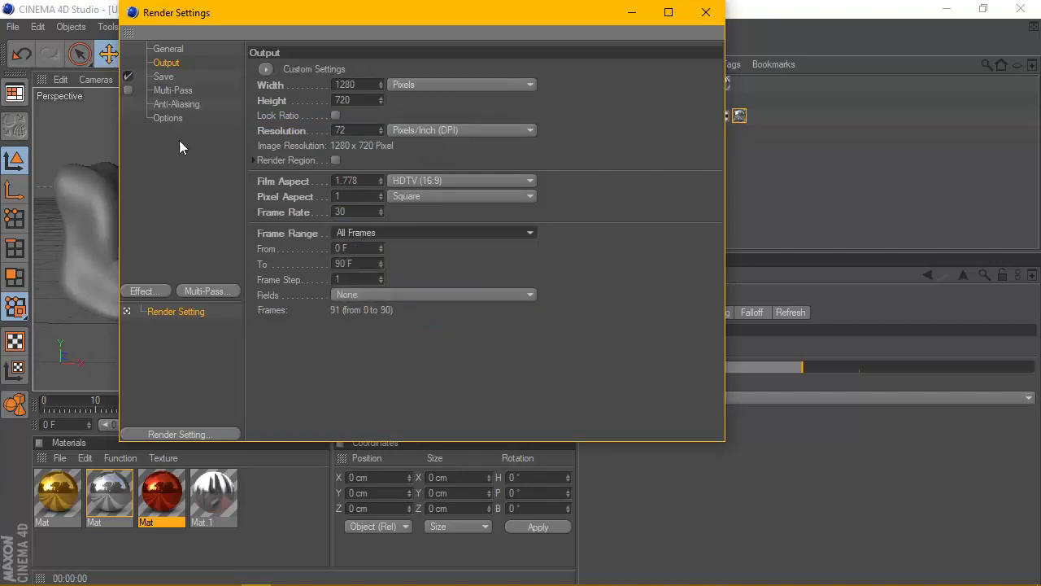
click(179, 103)
click(164, 63)
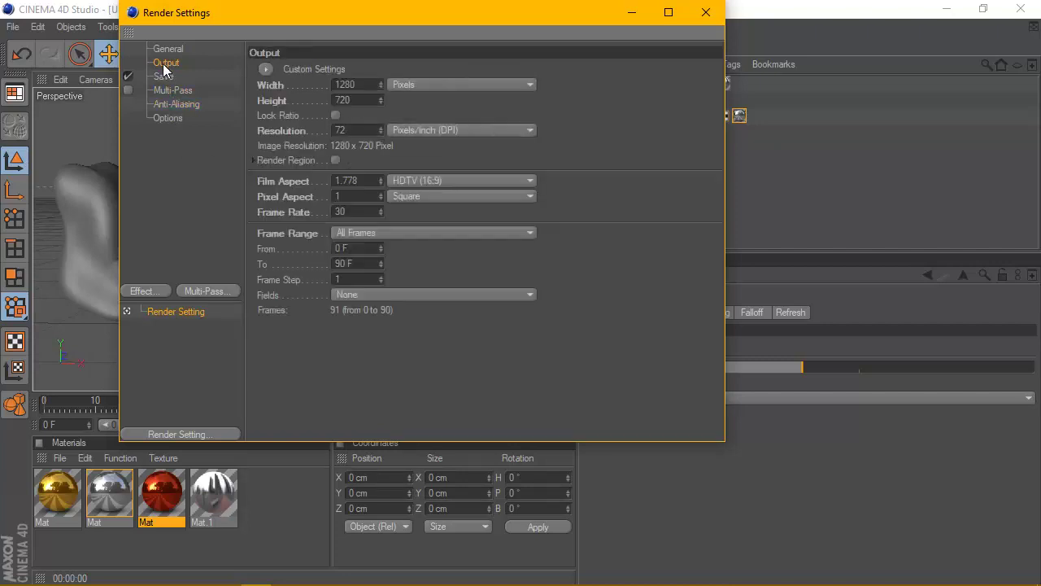
- Set the save format of the render to QuickTime Movie and close the render settings
click(163, 76)
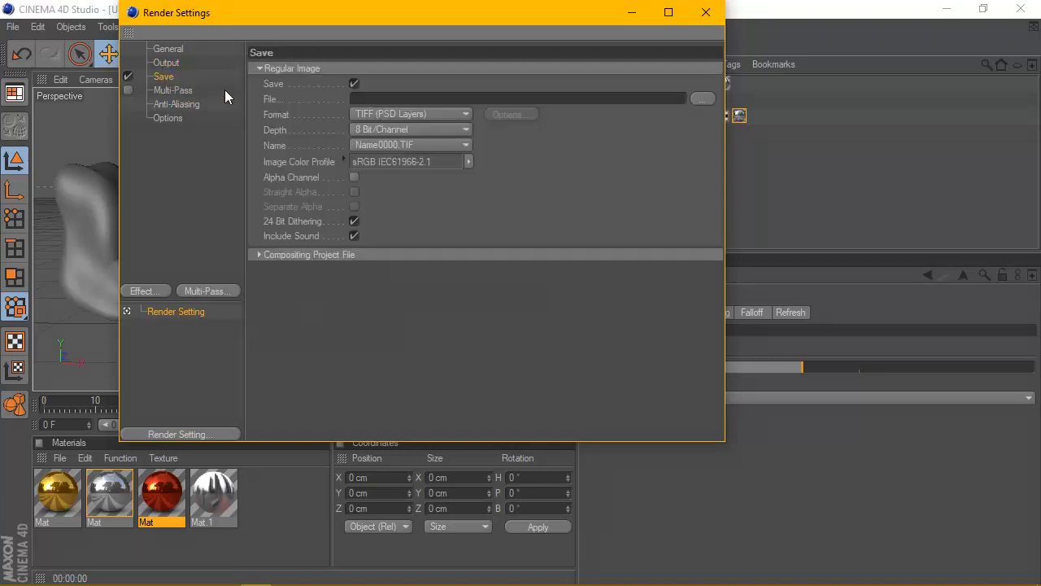
click(385, 114)
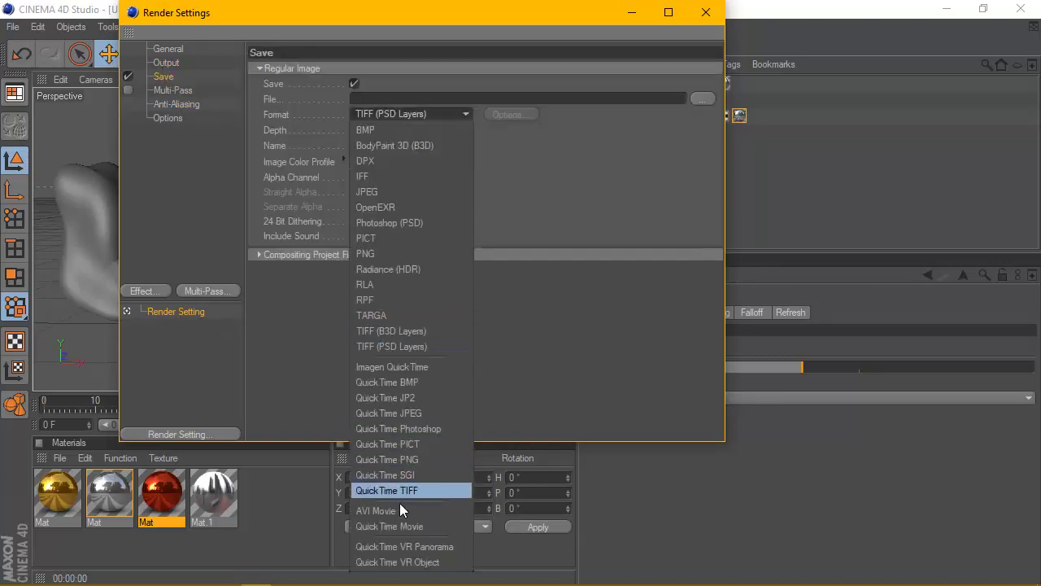
click(409, 526)
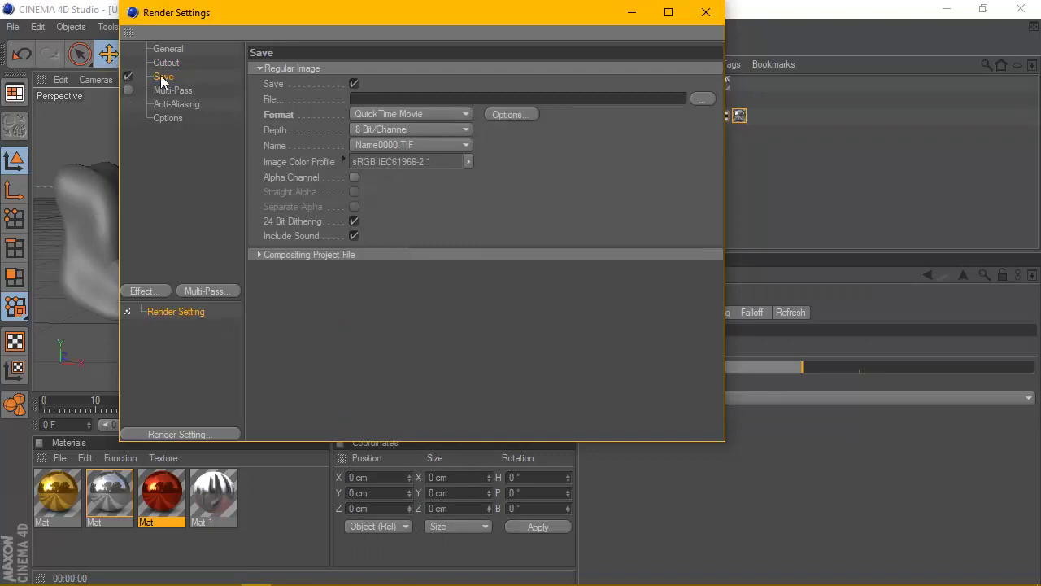
click(706, 12)
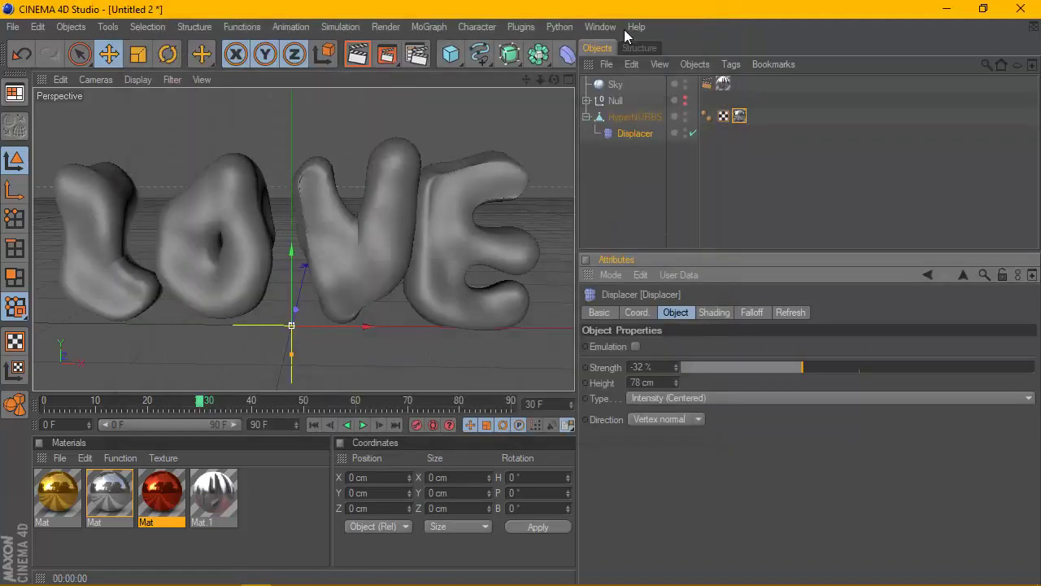
- Replace the silver material on the HyperNURBS text with the gold one and render the view
click(346, 63)
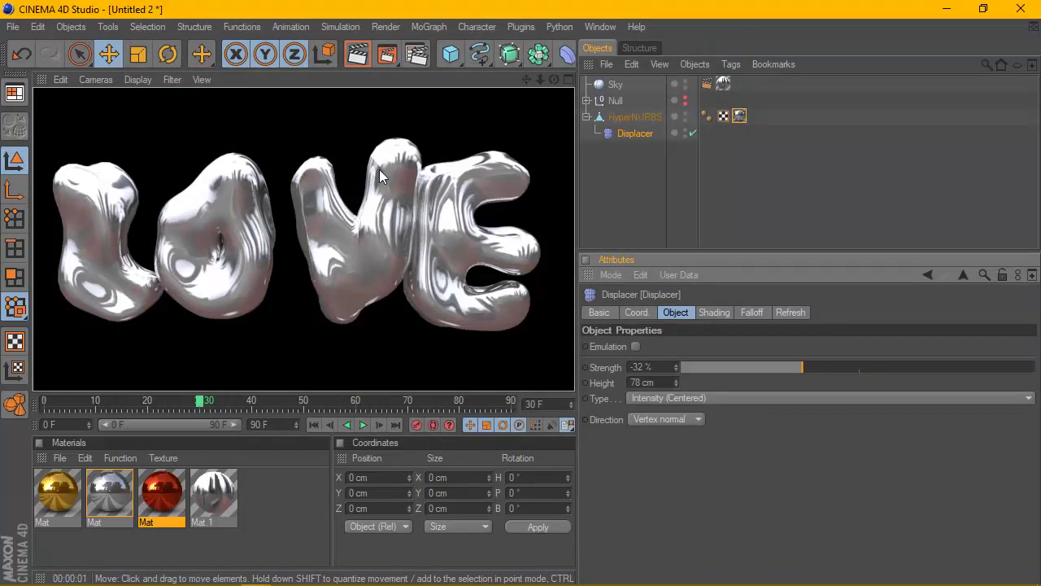
drag(65, 492, 646, 188)
drag(748, 121, 748, 121)
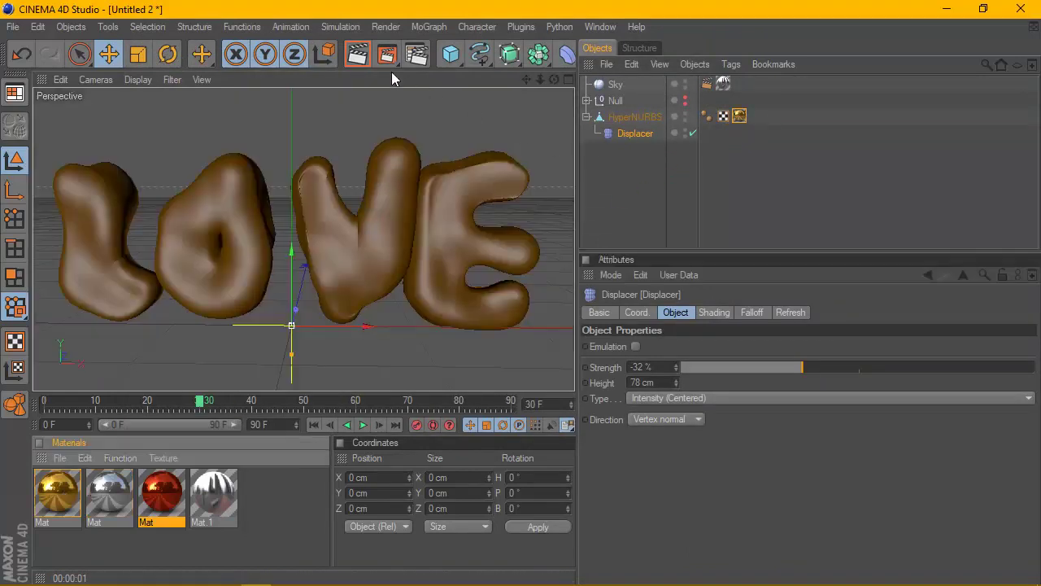
click(356, 54)
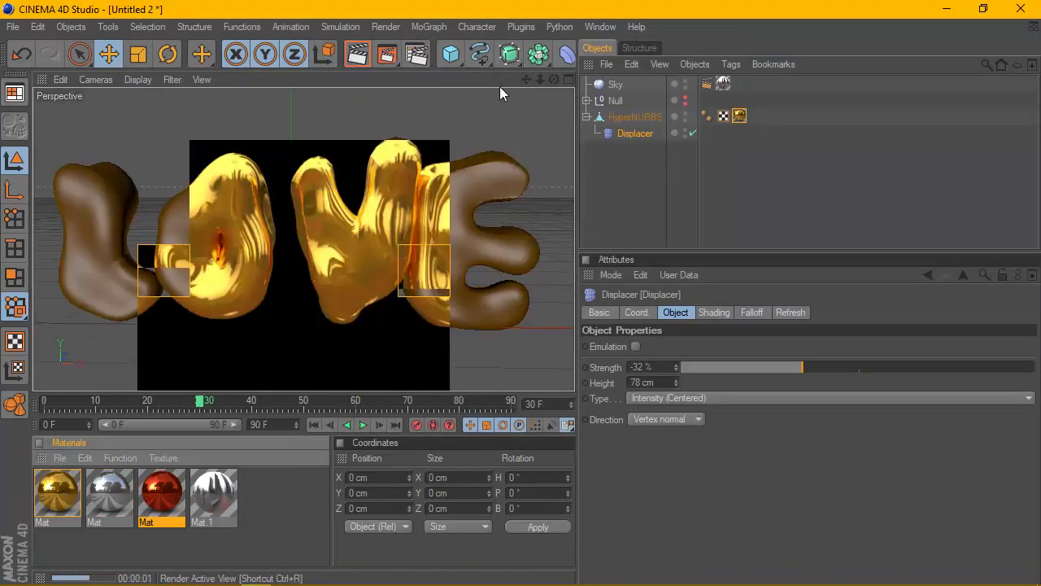
- Try a Displacer height of 30 cm and settle on 50 cm
double_click(646, 382)
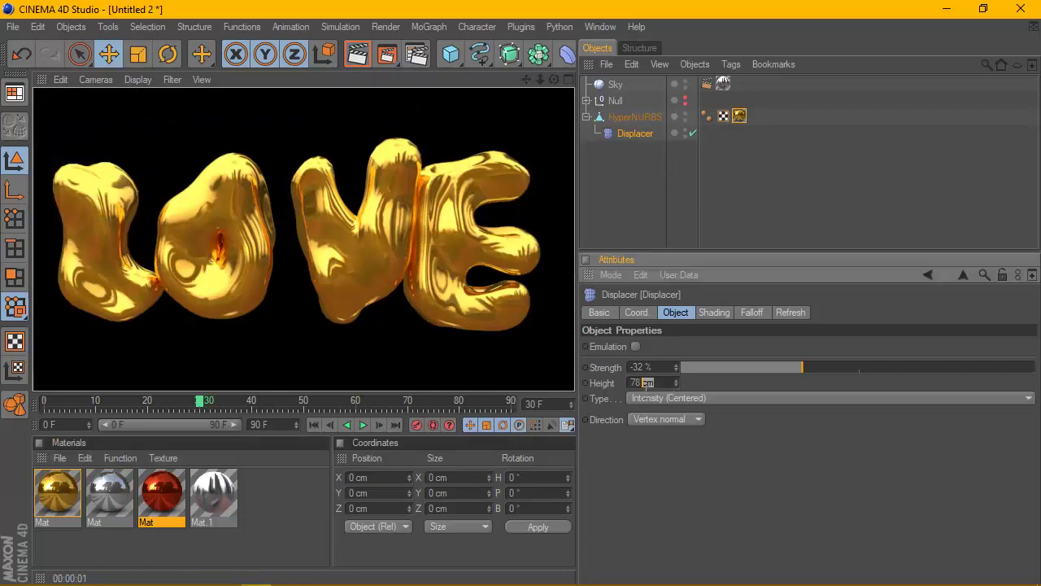
text(30)
key(Return)
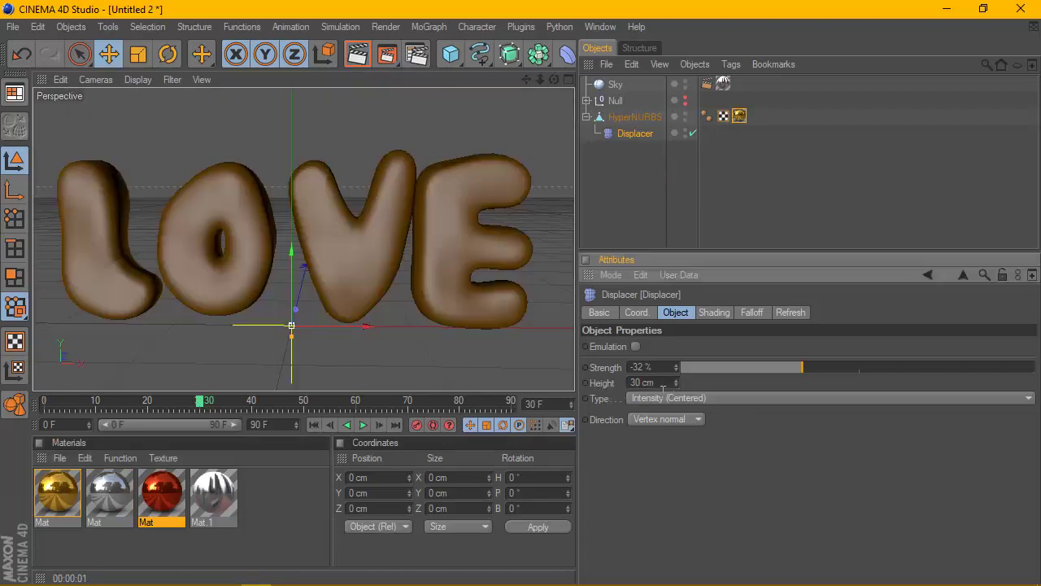
text(50)
key(Return)
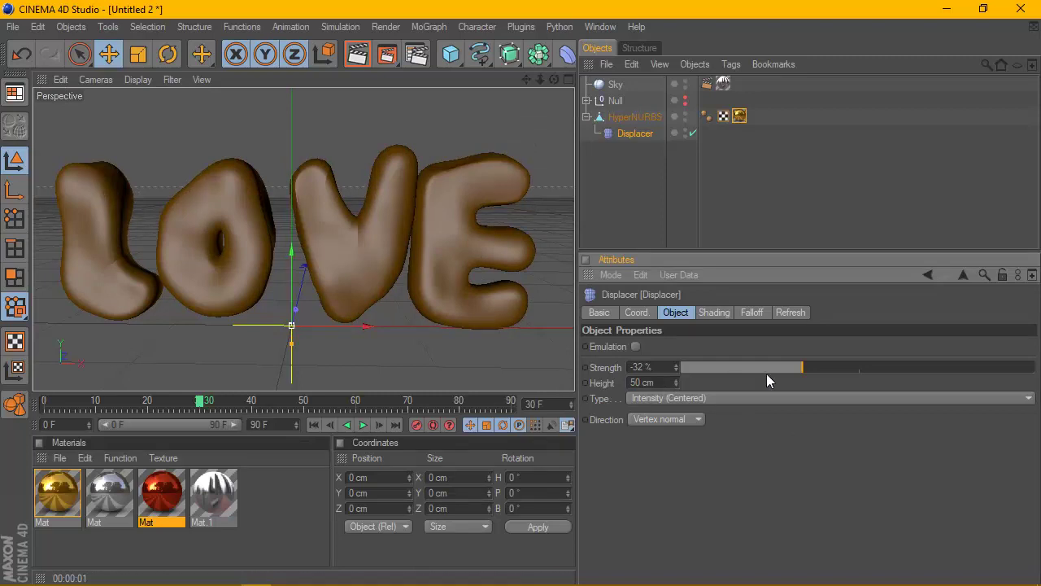
- Try Displacer strengths of -10% and 50%, and settle on 30%
drag(766, 373, 842, 369)
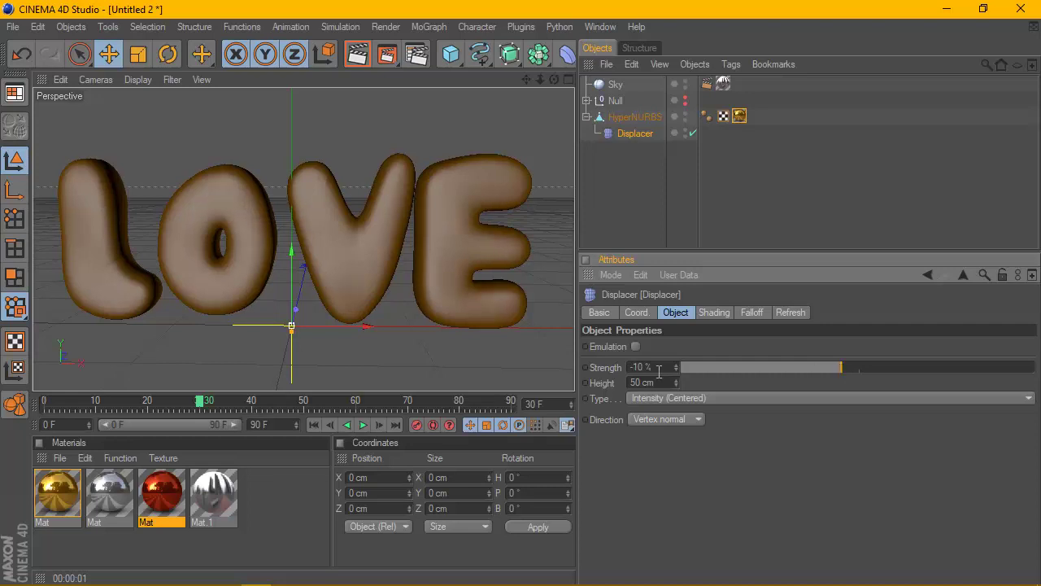
text(50)
key(Return)
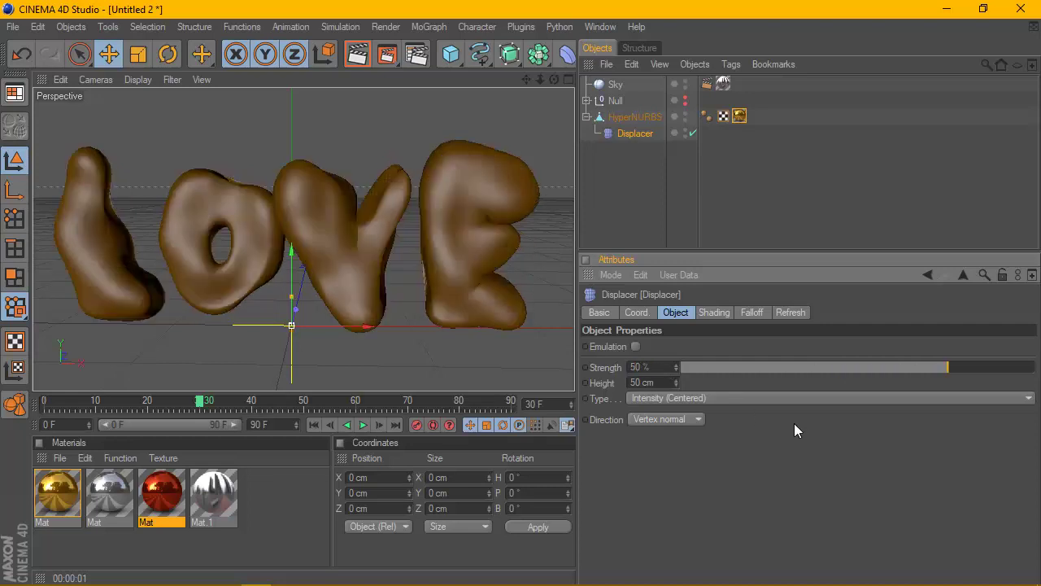
text(30)
key(Return)
- Play the animation to frame 66 and render the gold text in the view
click(363, 425)
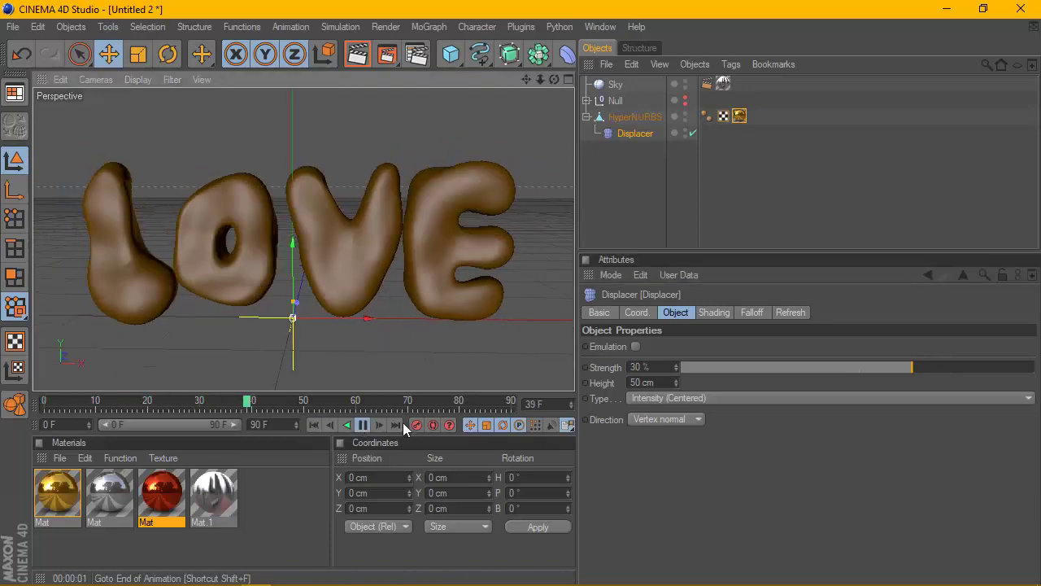
click(363, 424)
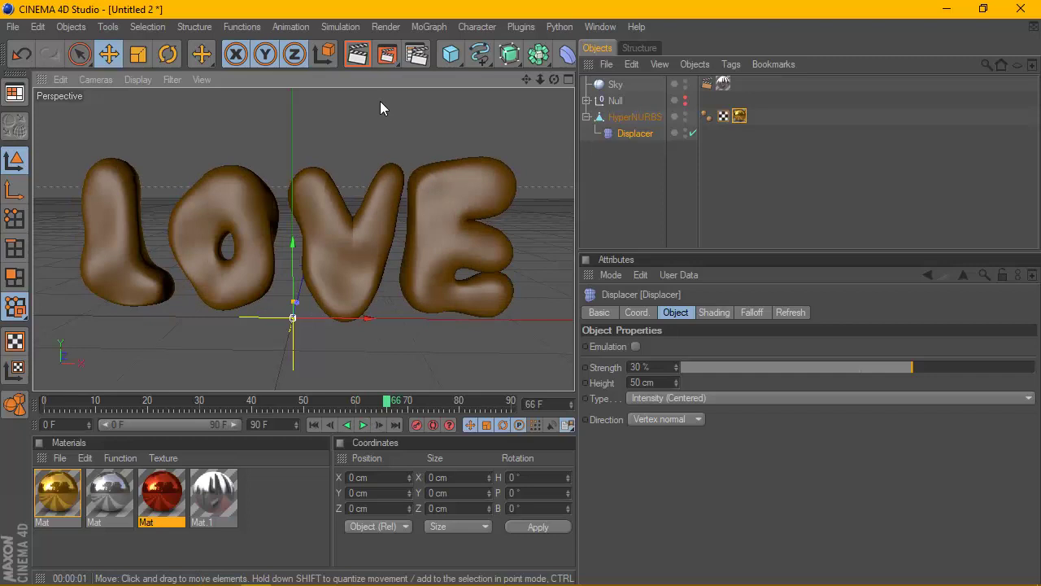
click(357, 53)
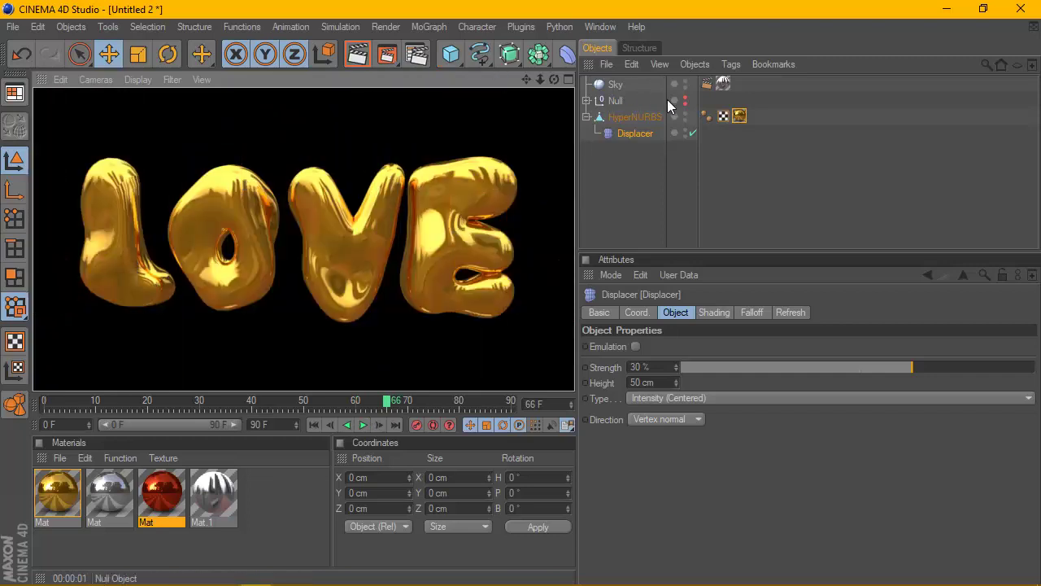
- Set the animation speed of the Displacer's Noise shader to 8
click(634, 138)
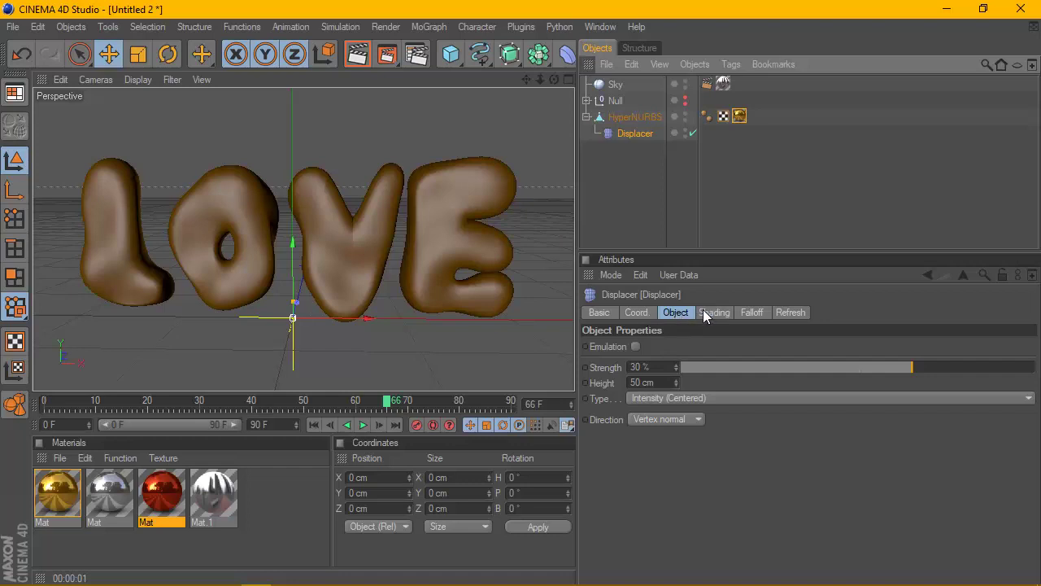
click(704, 312)
click(642, 384)
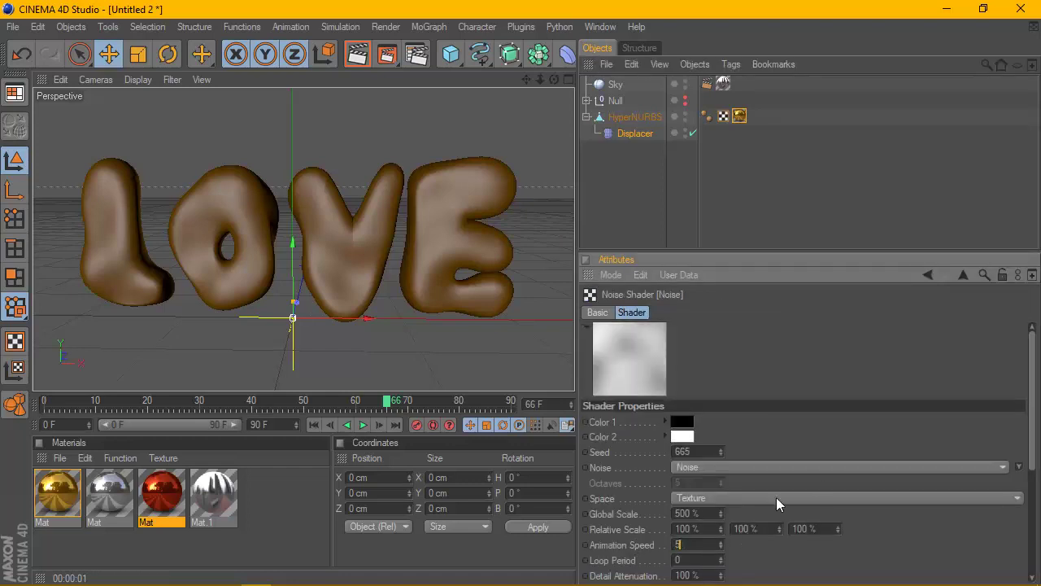
text(8)
key(Return)
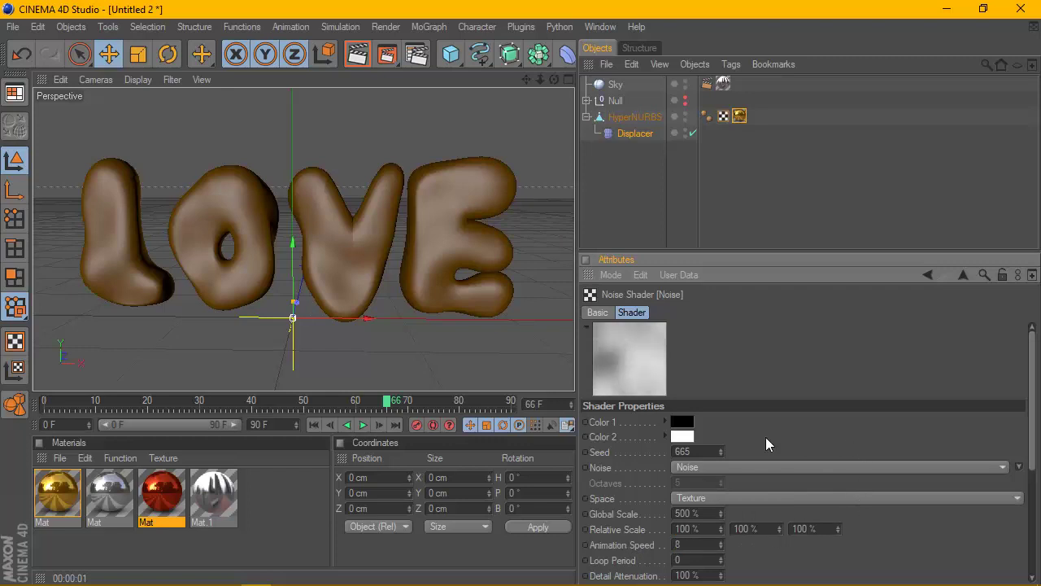
- Replay the animation from the first frame to frame 60 and render the view
click(315, 424)
click(363, 424)
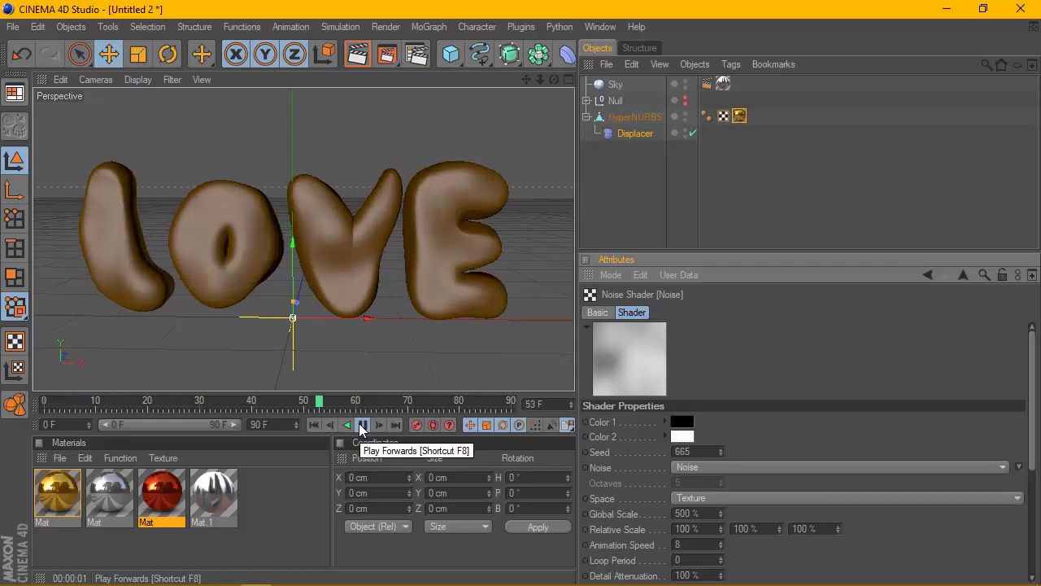
click(363, 425)
click(358, 57)
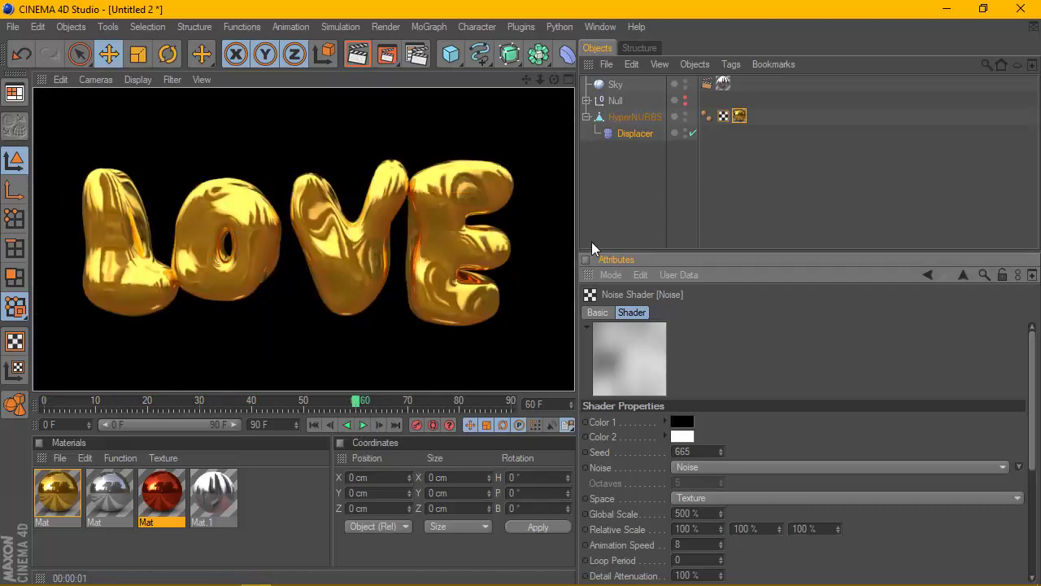
- Reselect the Displacer and enlarge the area showing its attributes
click(604, 184)
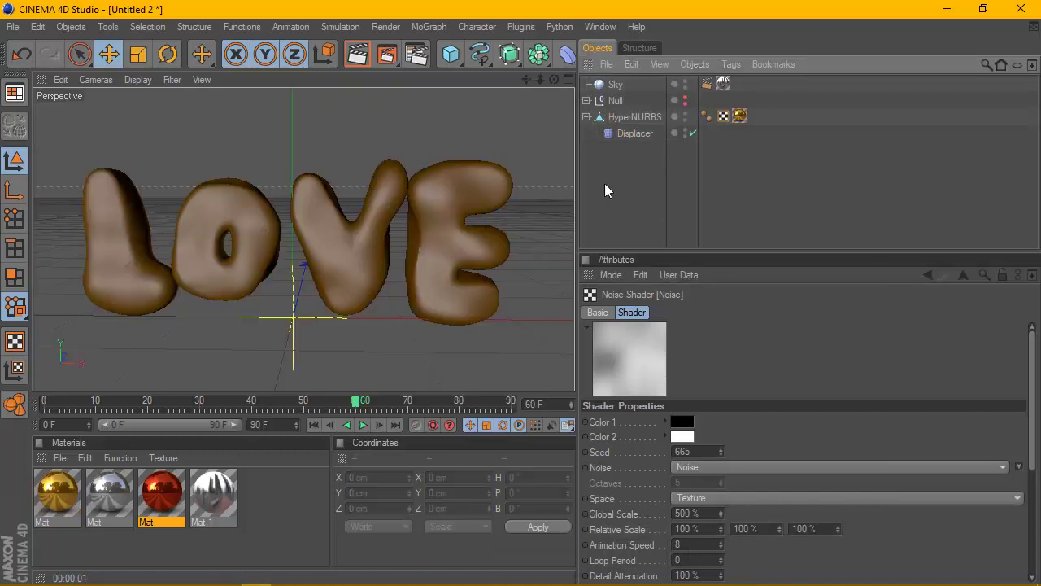
click(641, 133)
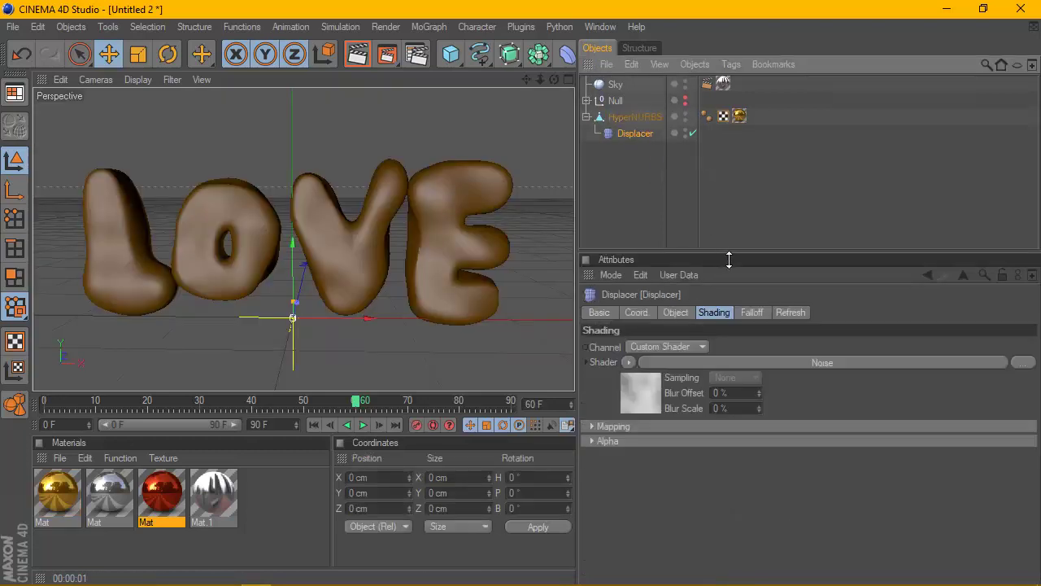
drag(727, 257, 728, 212)
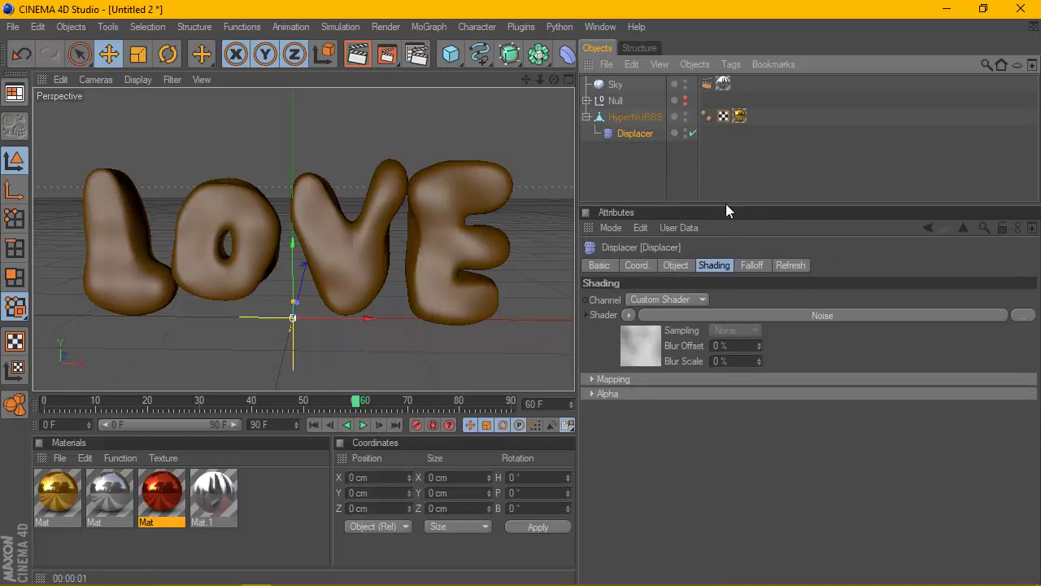
- Try raising the Displacer's strength to 101% and restore it to 30%
click(674, 265)
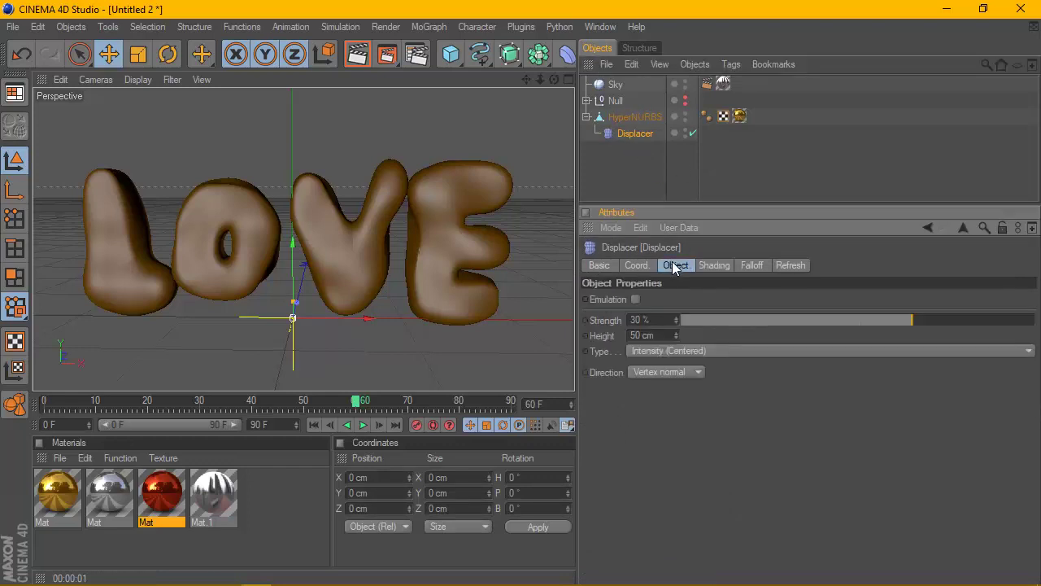
drag(931, 320, 1037, 319)
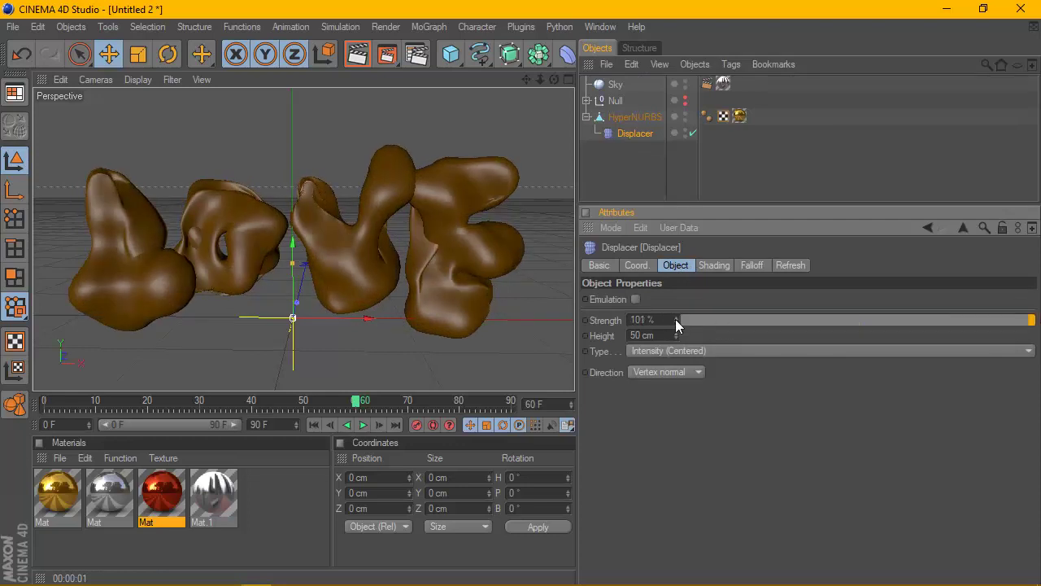
key(Return)
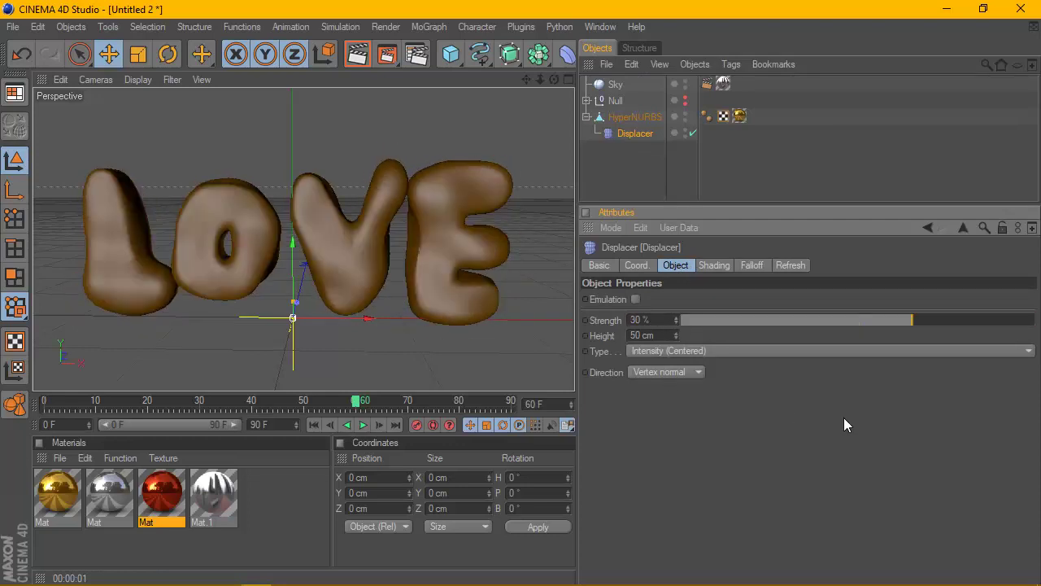
- Give the Displacer a Linear falloff shape with its orientation set to -X
click(713, 266)
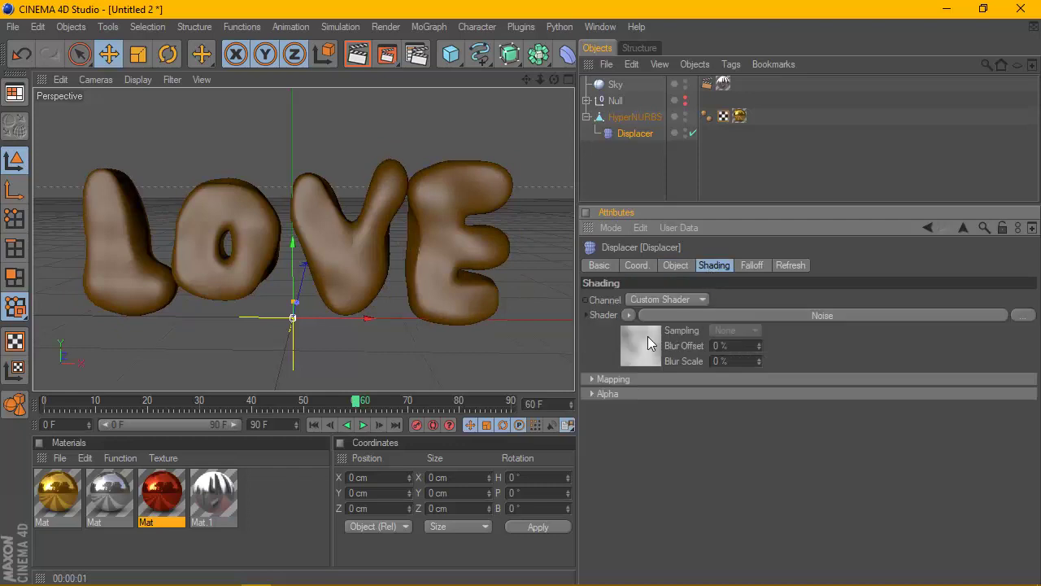
click(756, 265)
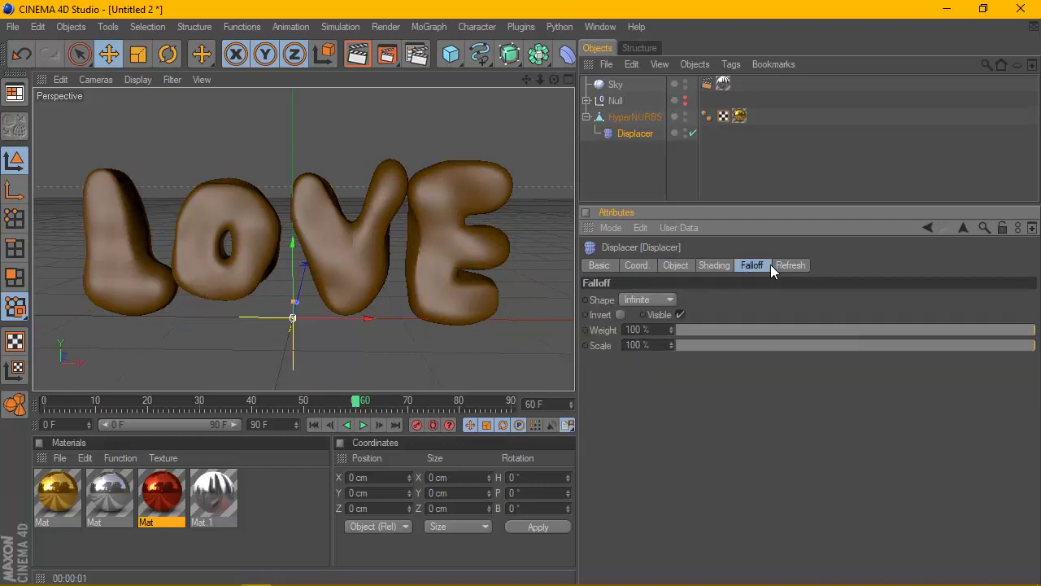
click(665, 301)
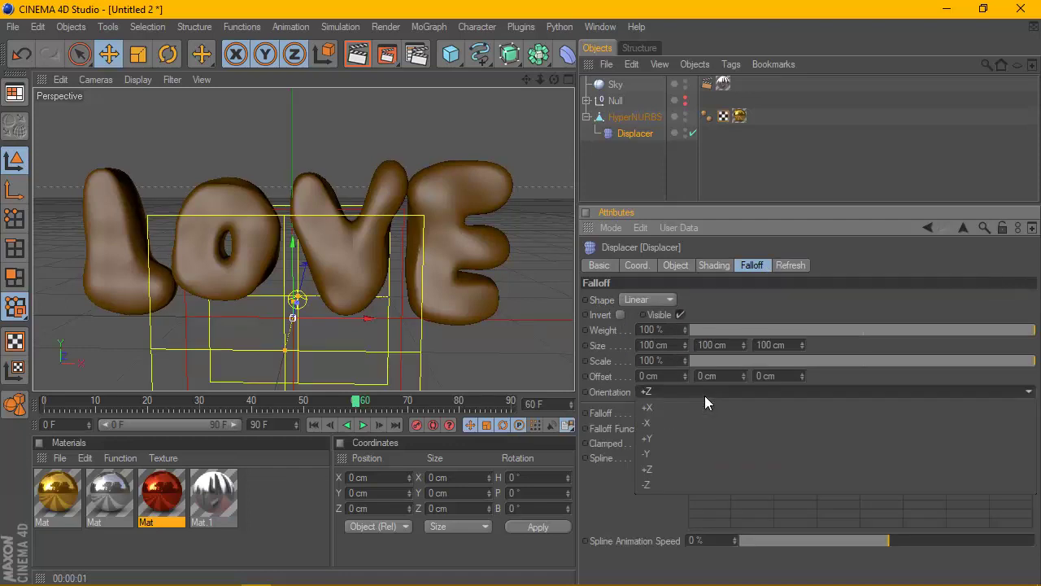
click(705, 393)
click(658, 423)
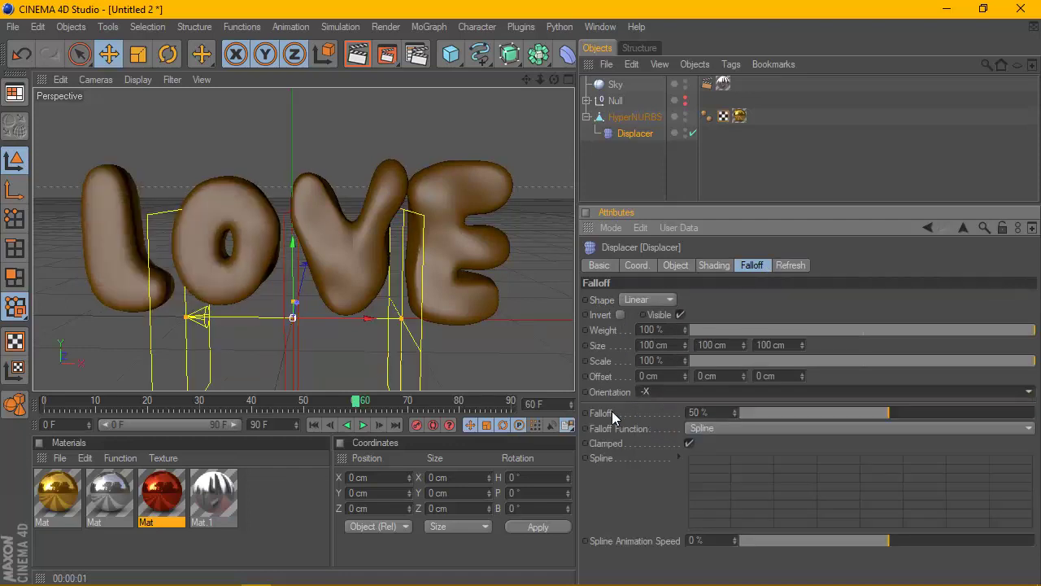
- Raise the Displacer to about 81 cm in Y and move it to about -330 cm in X at frame 0
drag(295, 228, 295, 150)
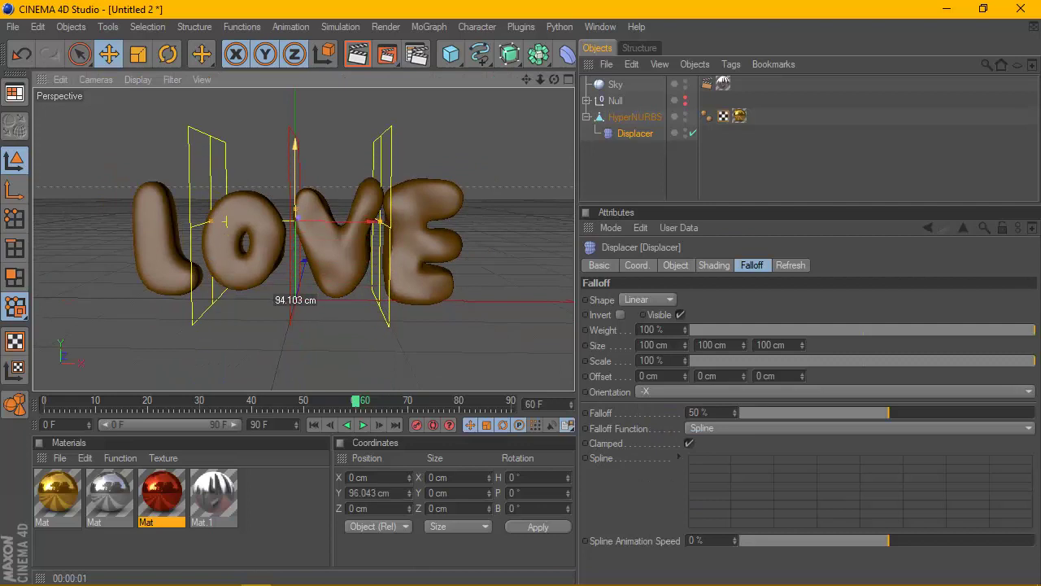
drag(296, 299, 300, 269)
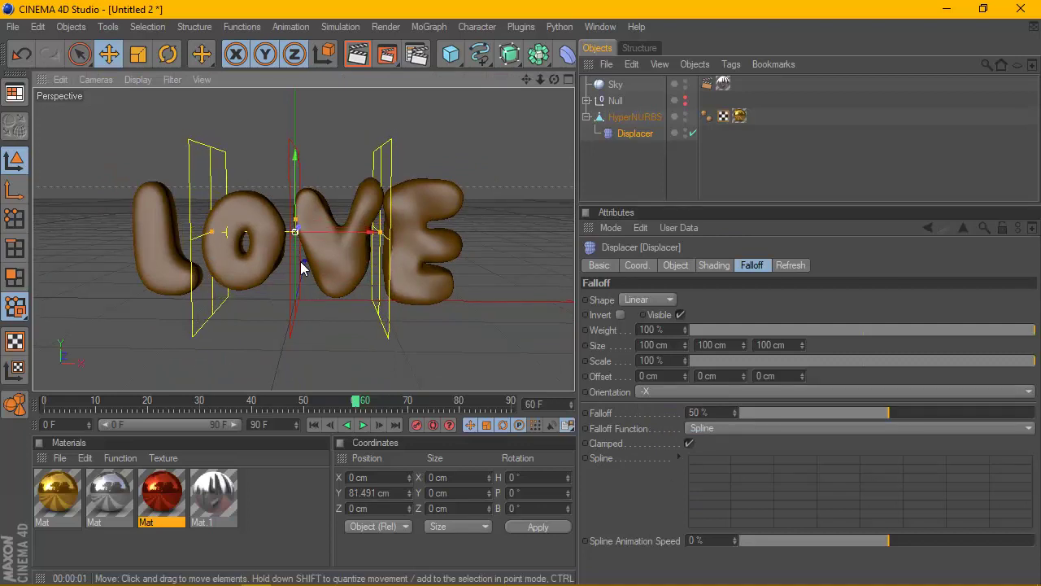
click(315, 424)
drag(329, 236, 101, 232)
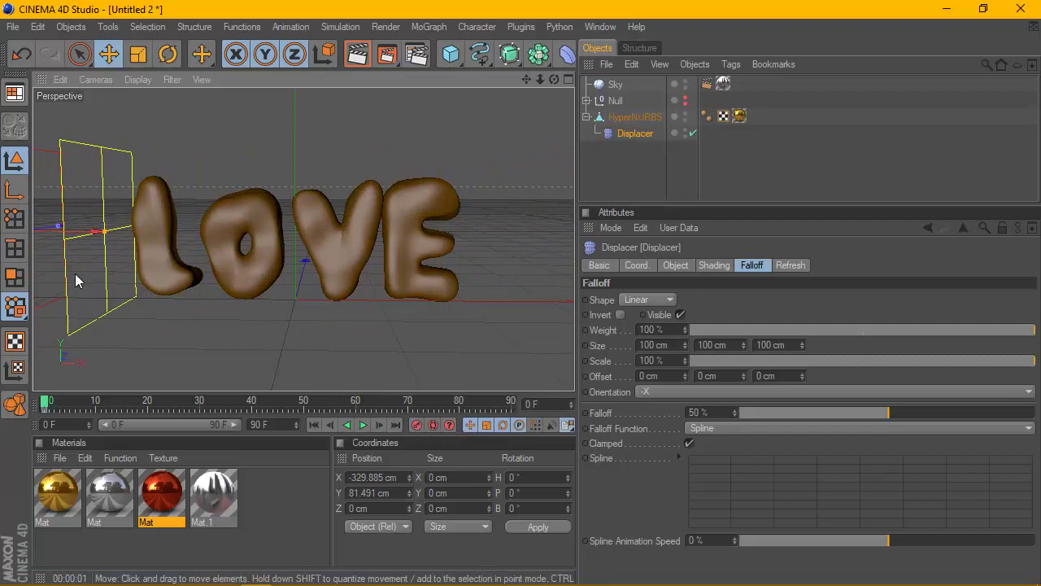
- Move the Displacer to about 340 cm in X at frame 90 and record a keyframe there
drag(50, 401, 532, 406)
drag(76, 235, 510, 233)
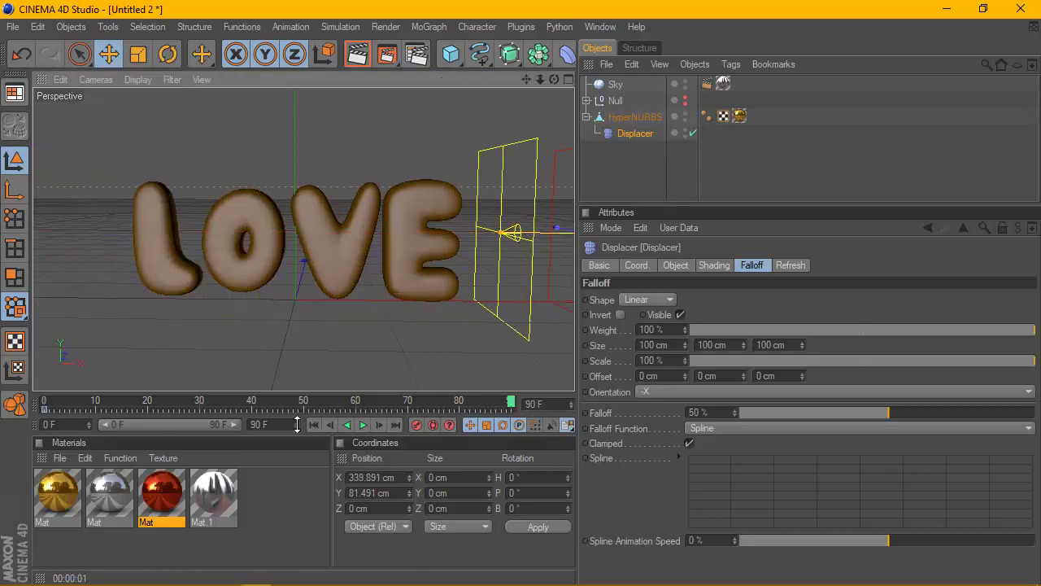
click(416, 425)
- Play the Displacer animation from the first frame and stop it
click(314, 425)
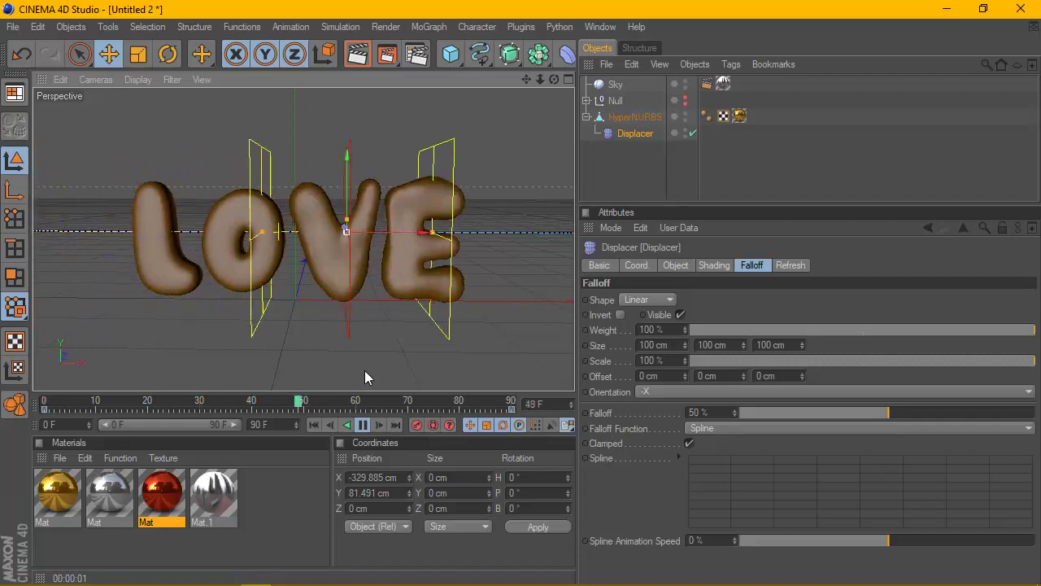
click(316, 425)
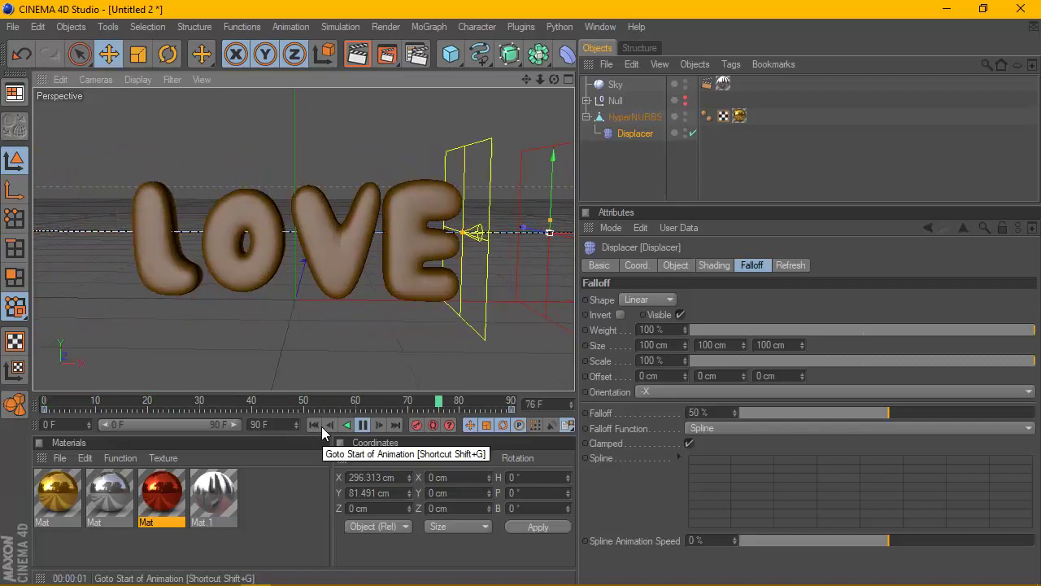
click(363, 424)
- Shift the Displacer's keyframe from frame 90 to frame 50 and preview the animation
drag(514, 410, 304, 410)
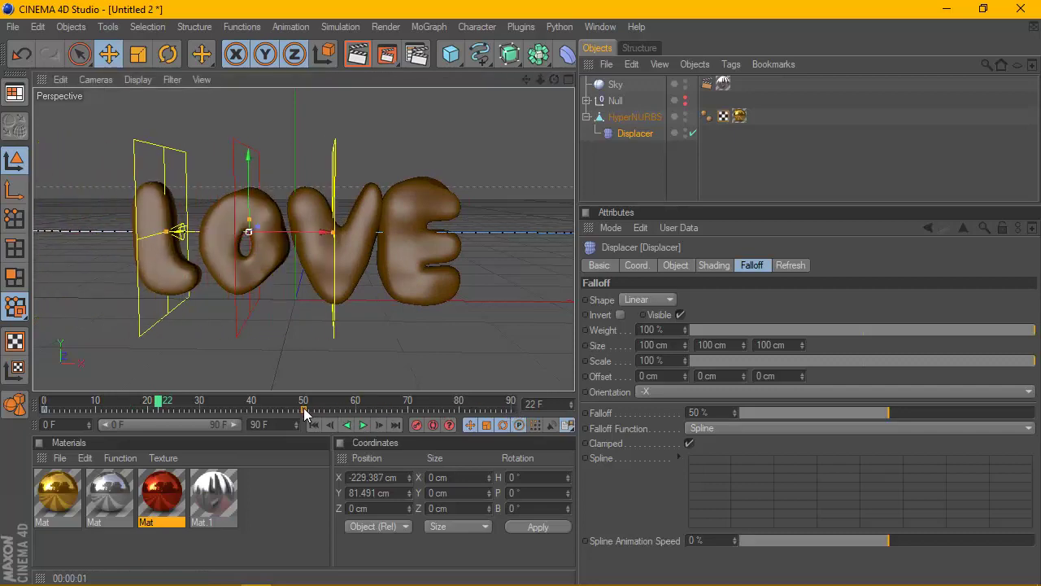
click(363, 425)
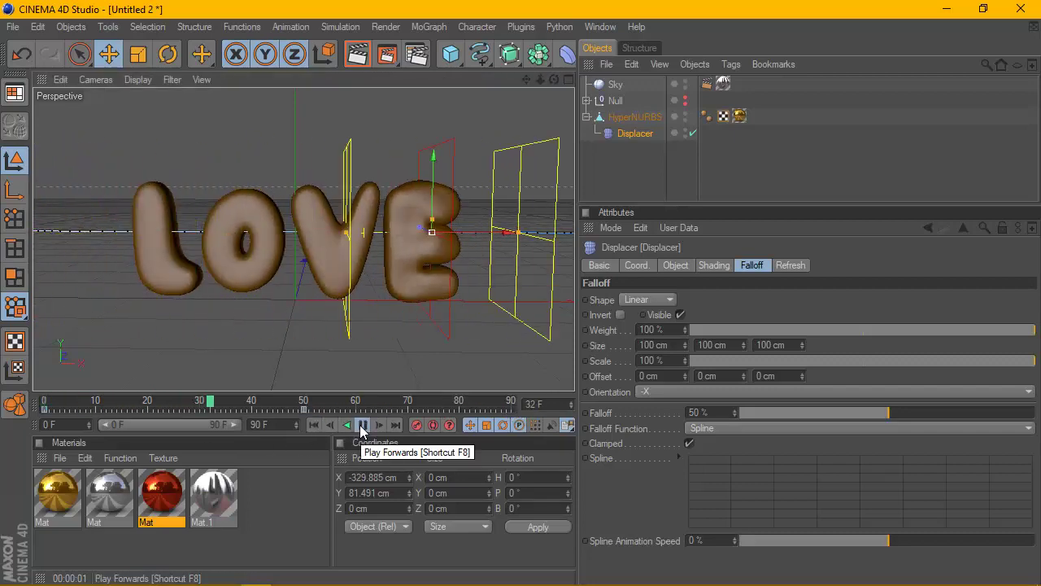
click(363, 425)
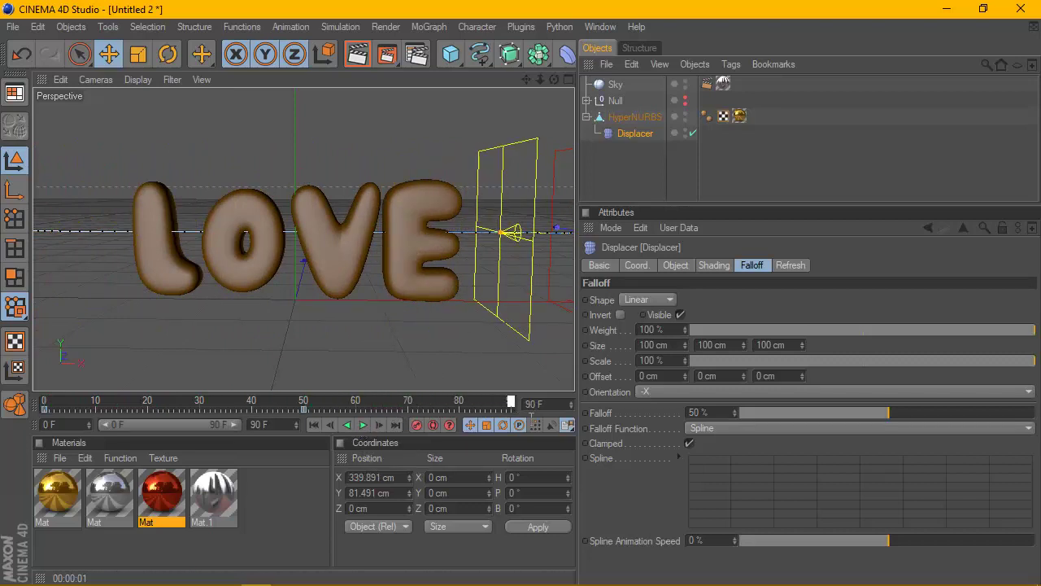
- Keyframe the Displacer back at about -338 cm in X on frame 90 and preview the animation
scroll(530, 252, down, 2)
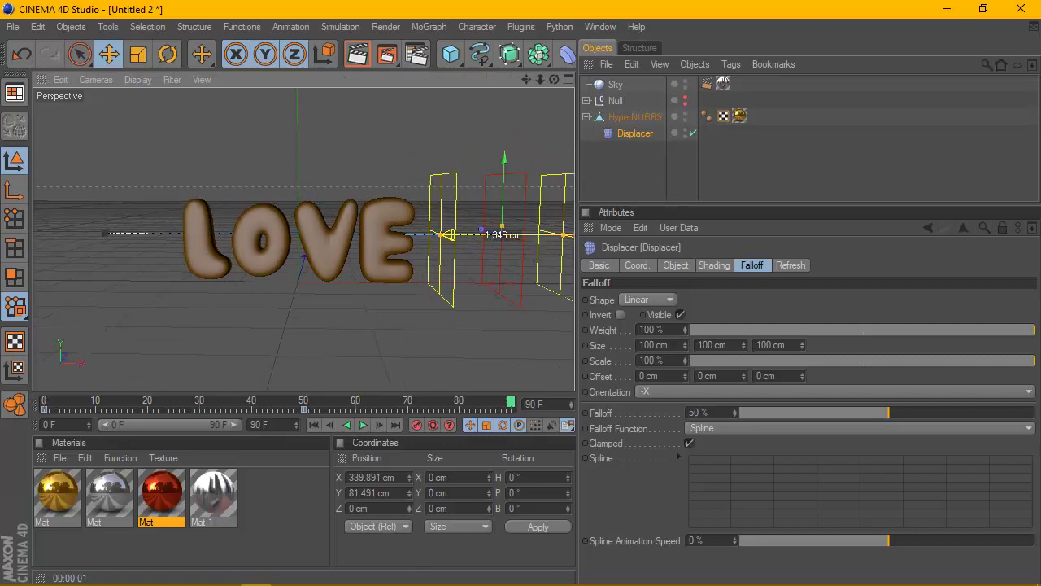
drag(502, 234, 97, 234)
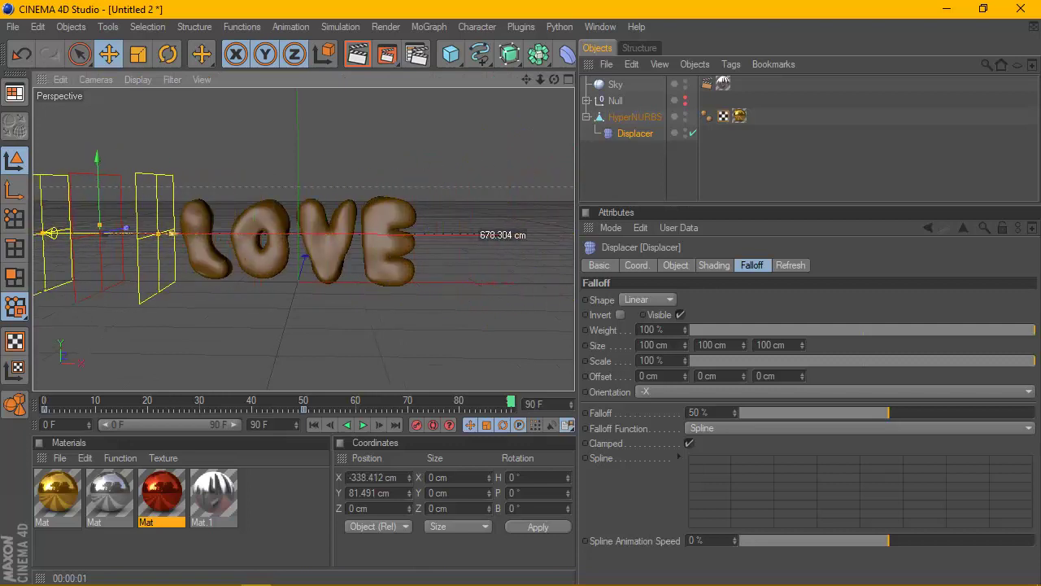
click(316, 426)
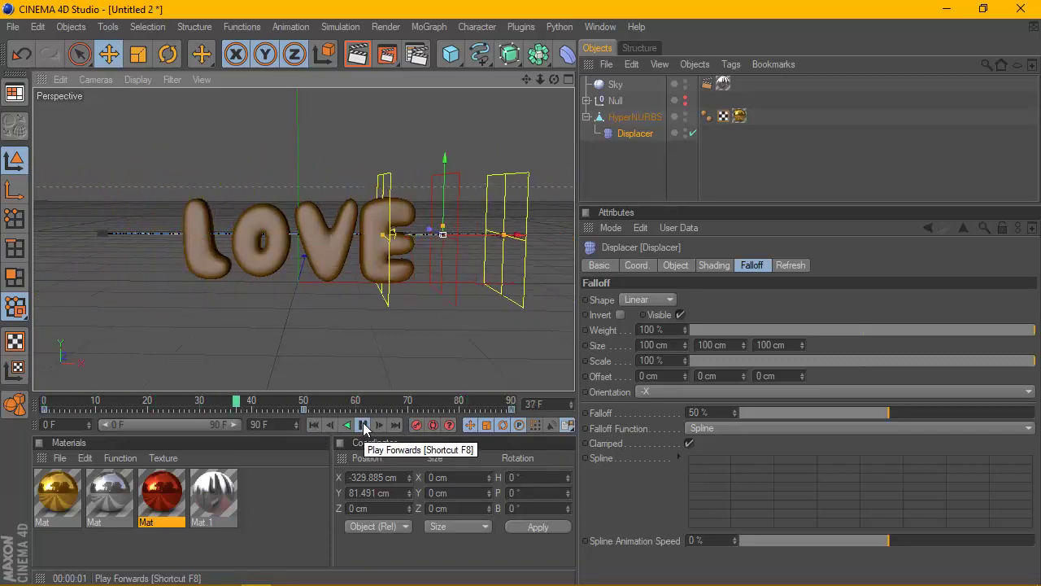
click(363, 425)
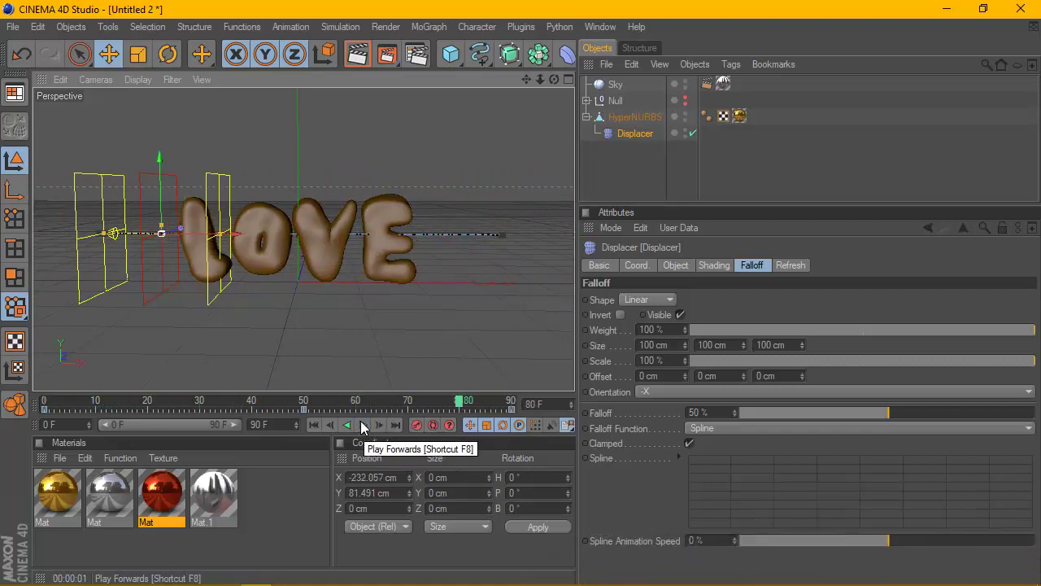
- Move the Displacer out of the HyperNURBS text object to the top hierarchy level and enlarge the object list area
click(634, 116)
click(591, 122)
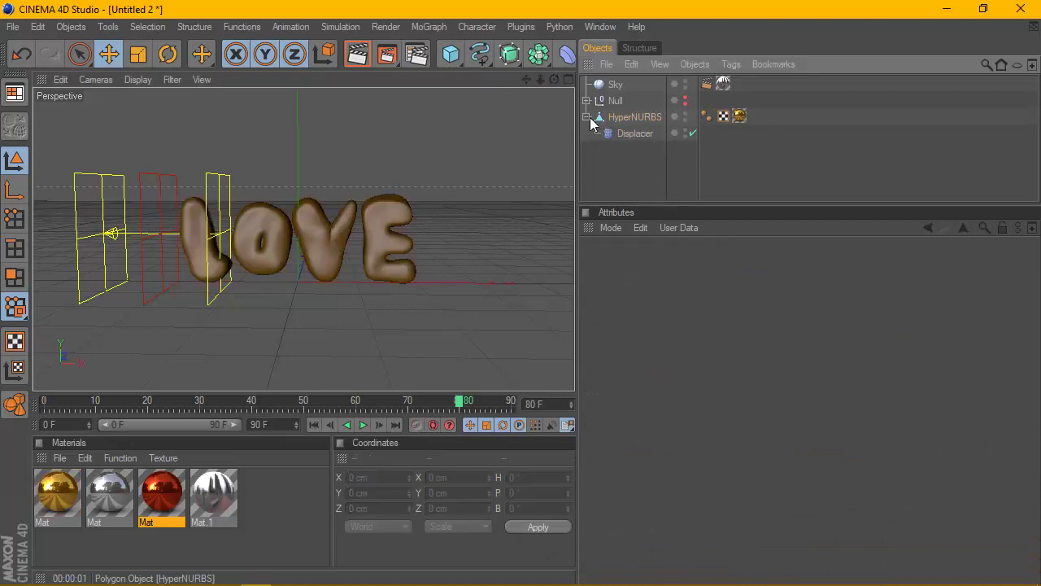
click(584, 118)
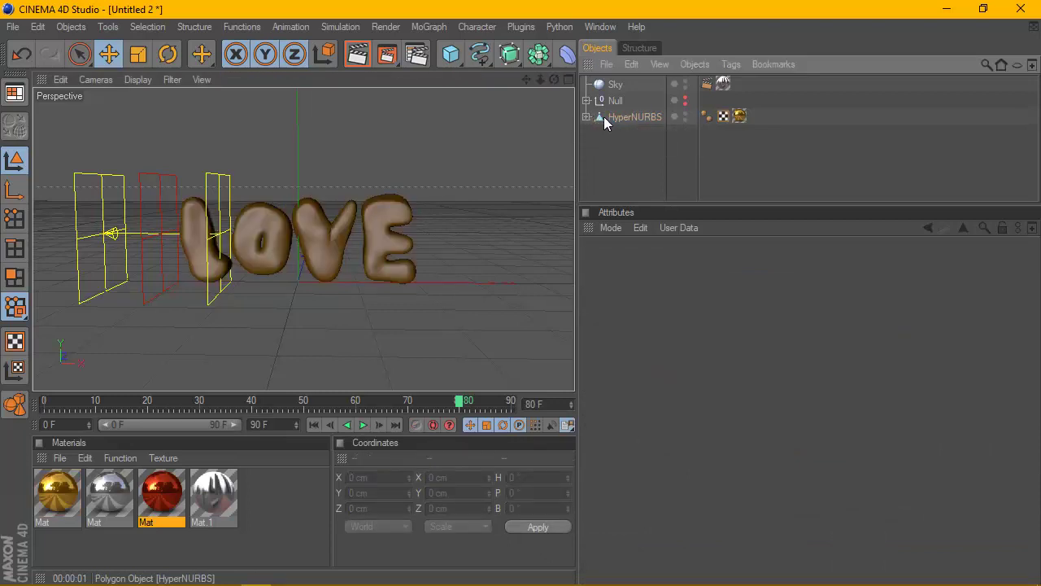
click(586, 101)
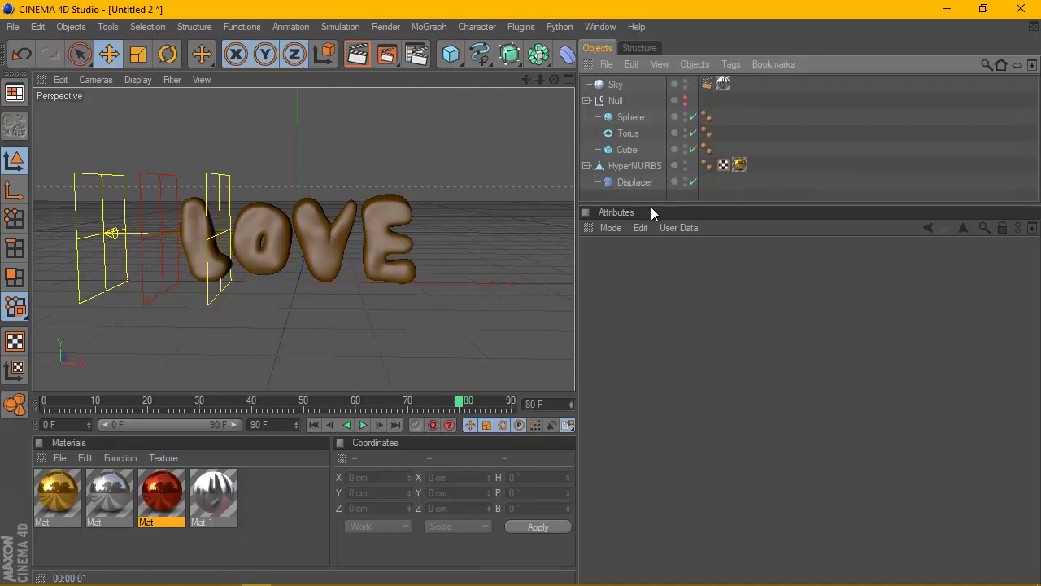
drag(657, 212, 671, 310)
click(627, 181)
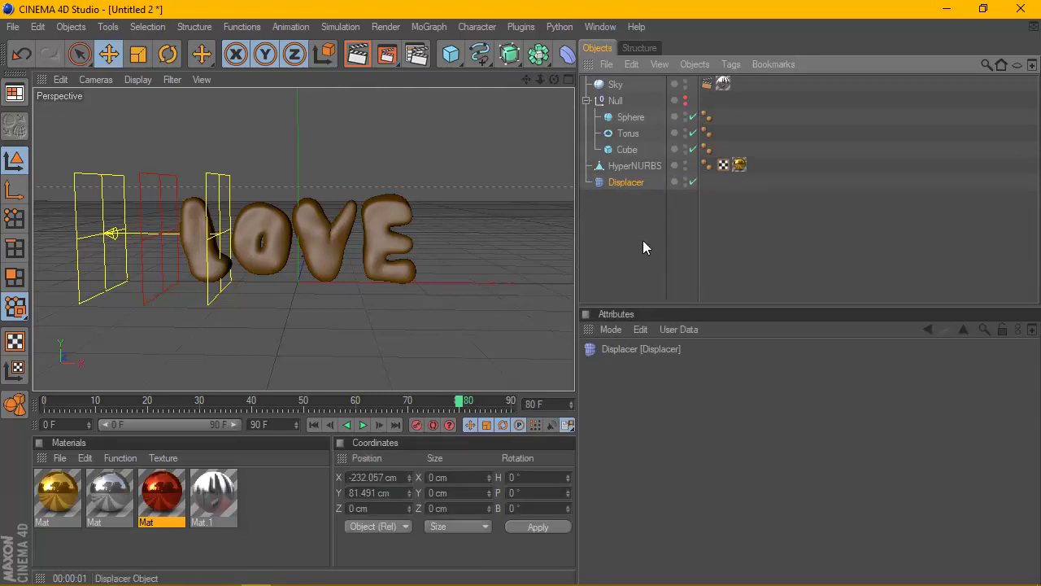
- Place the HyperNURBS text object inside the Null group and unhide the whole group
click(587, 101)
click(622, 119)
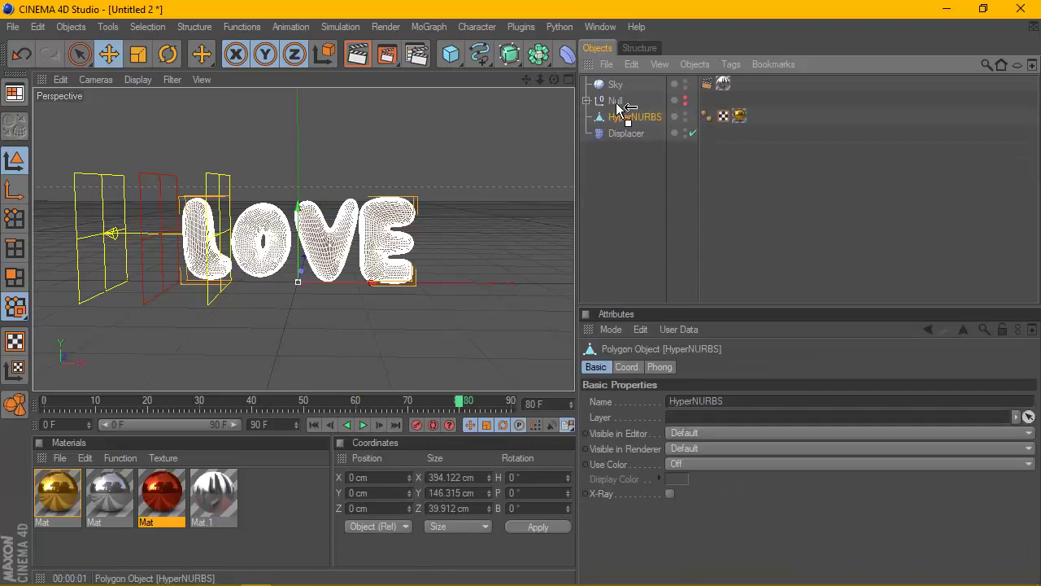
drag(618, 104, 617, 102)
click(587, 101)
click(615, 101)
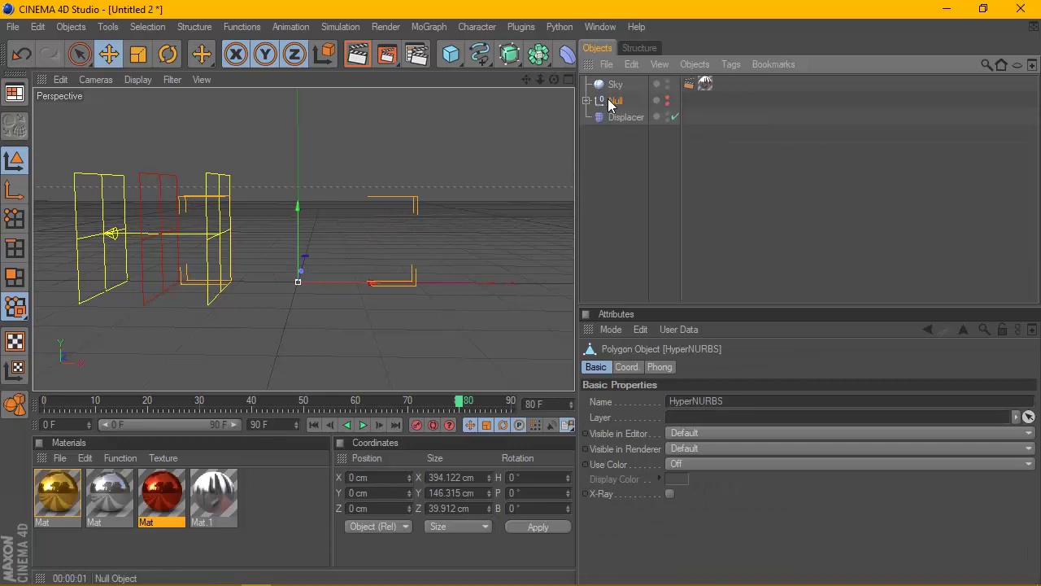
click(667, 97)
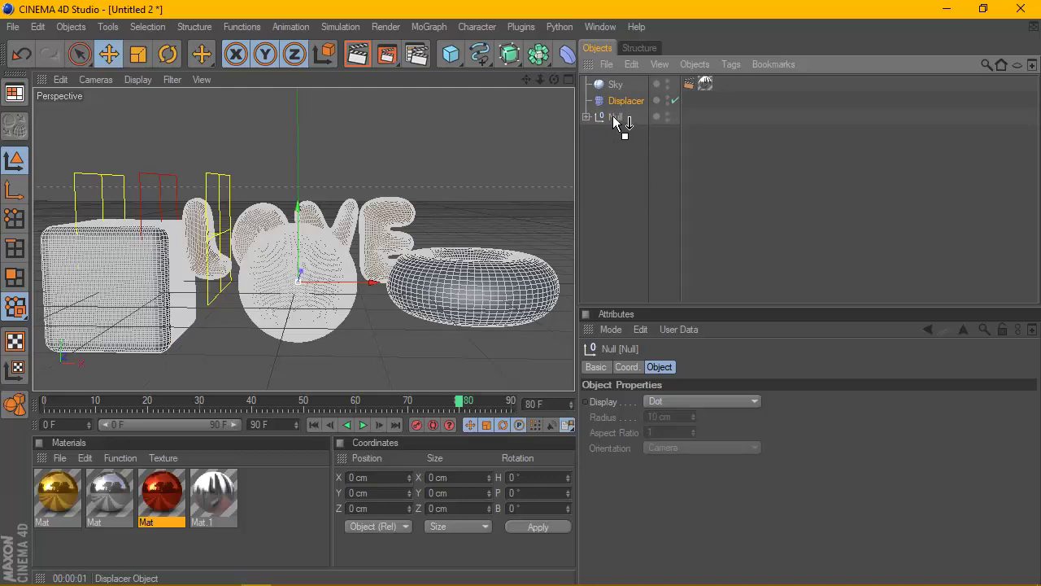
- Place the Displacer inside the Null group above the other objects and play the animation from the first frame
drag(618, 122, 616, 114)
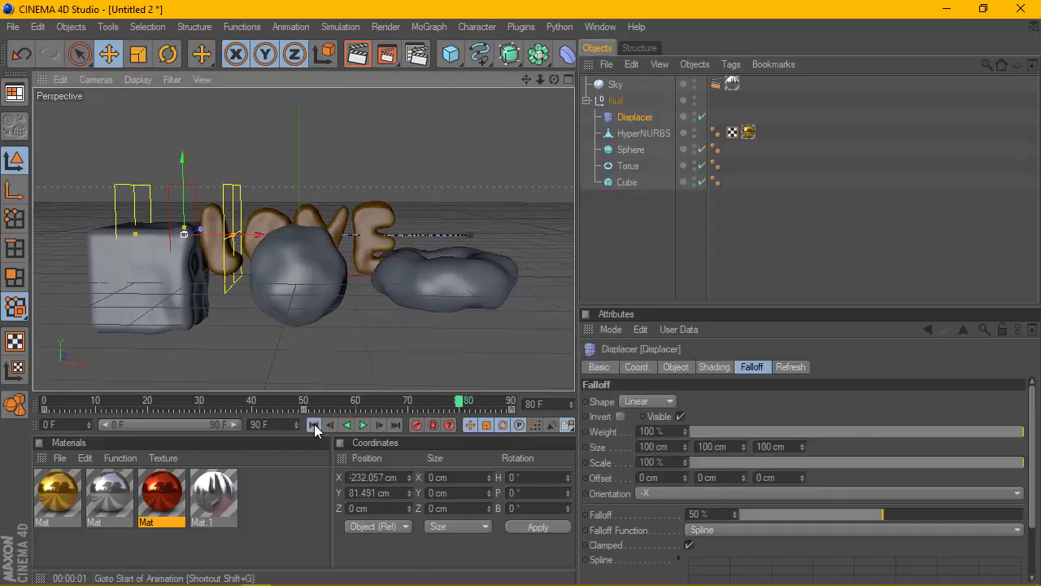
click(314, 424)
click(363, 424)
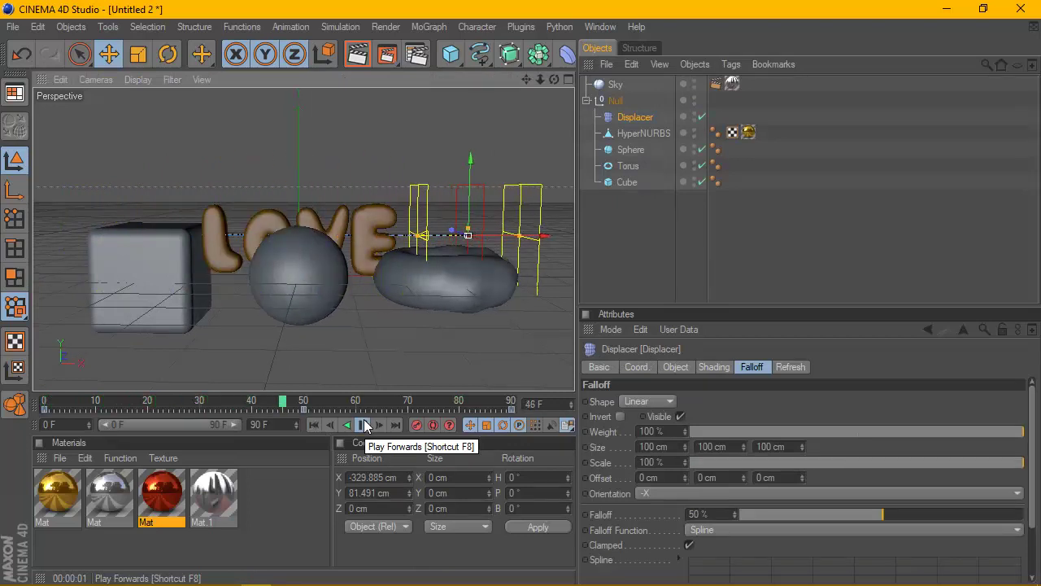
click(363, 425)
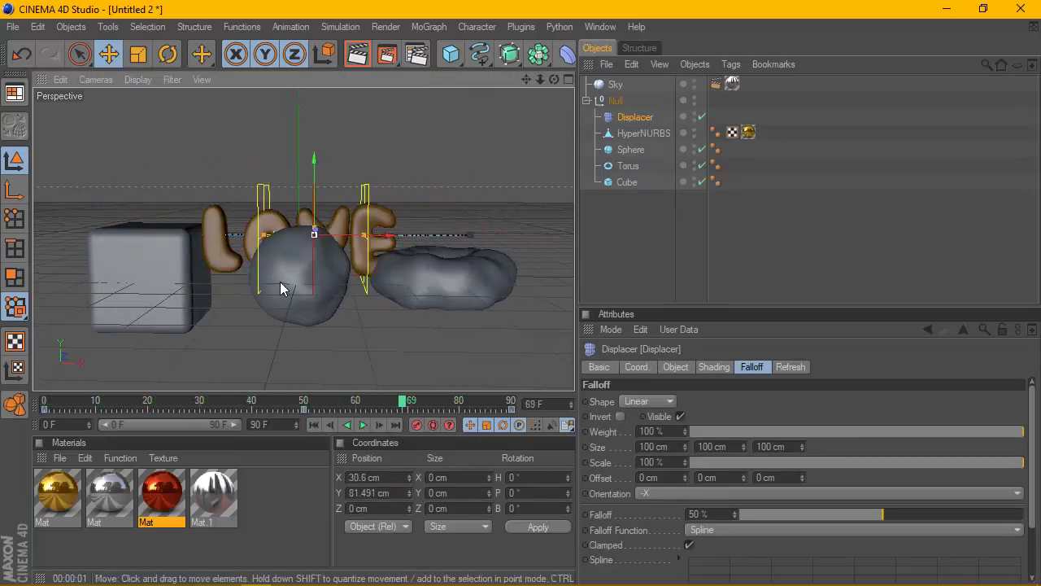
- Scale the sphere, torus and cube down together until the sphere's radius is about 51 cm
click(790, 149)
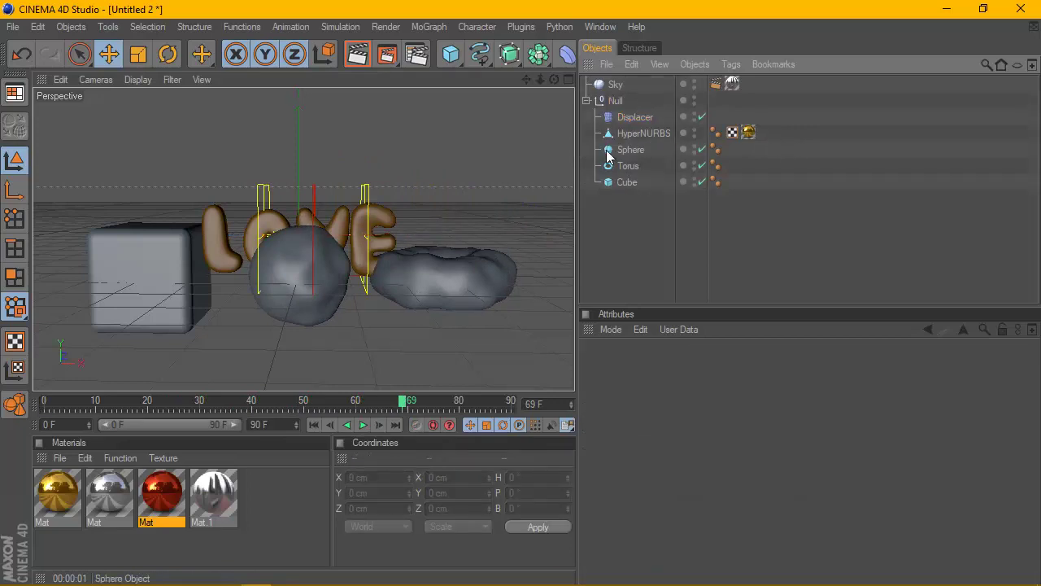
drag(636, 165, 629, 210)
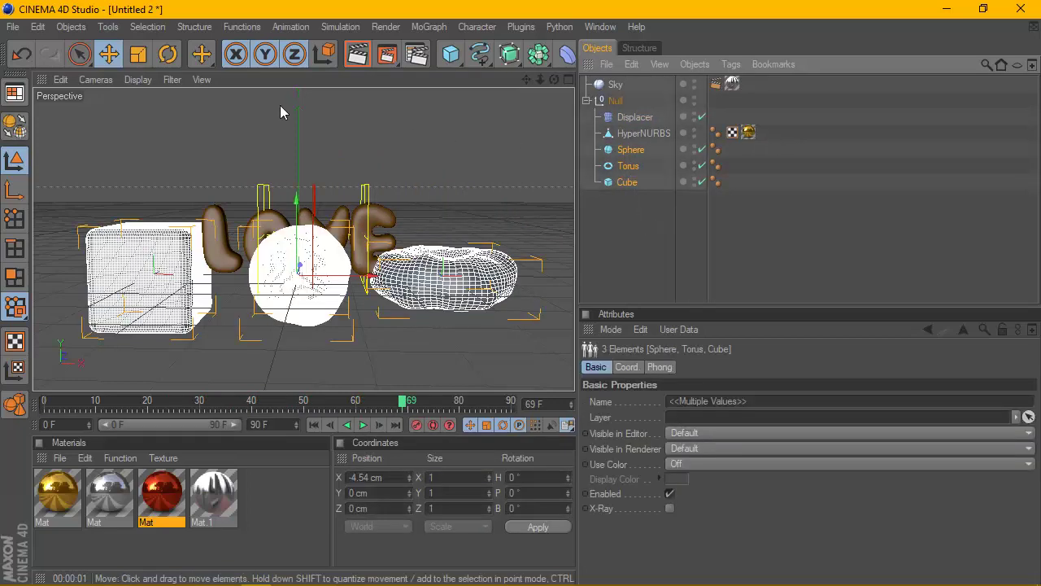
click(138, 53)
drag(455, 358, 407, 325)
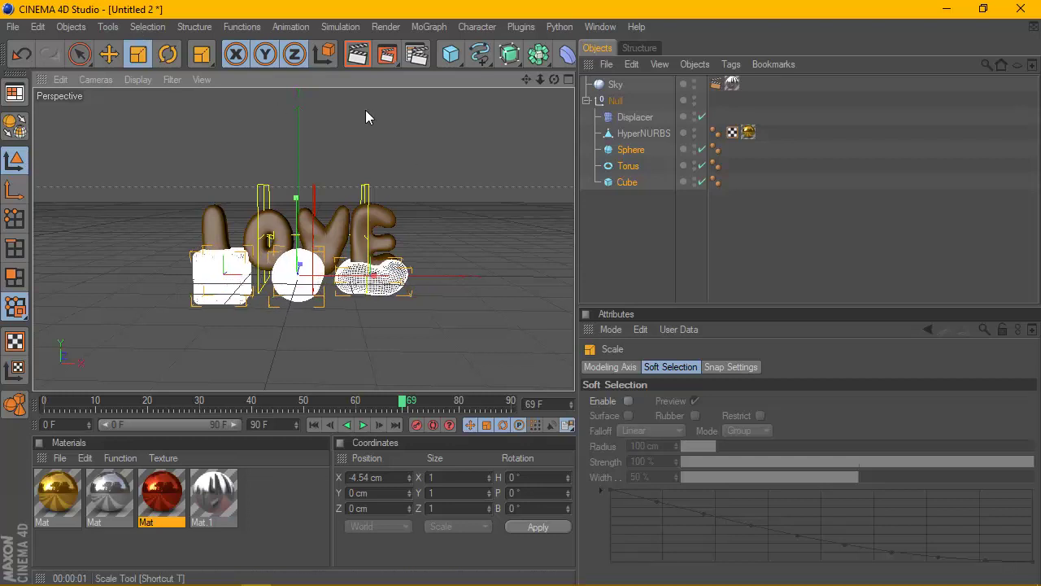
- Move the sphere above the LOVE text, to about 219 cm in Y
click(631, 150)
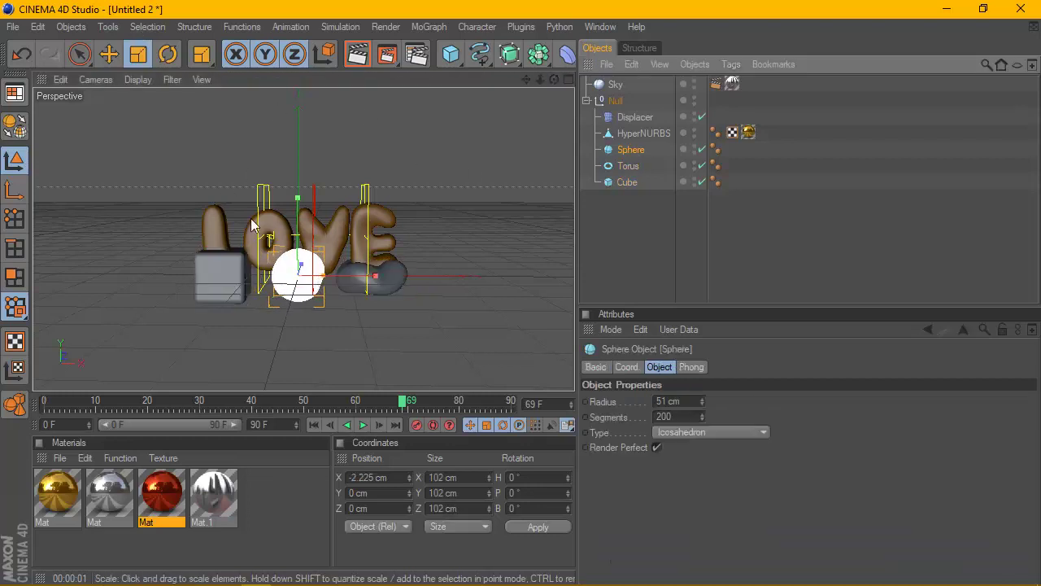
click(108, 54)
drag(298, 244, 299, 138)
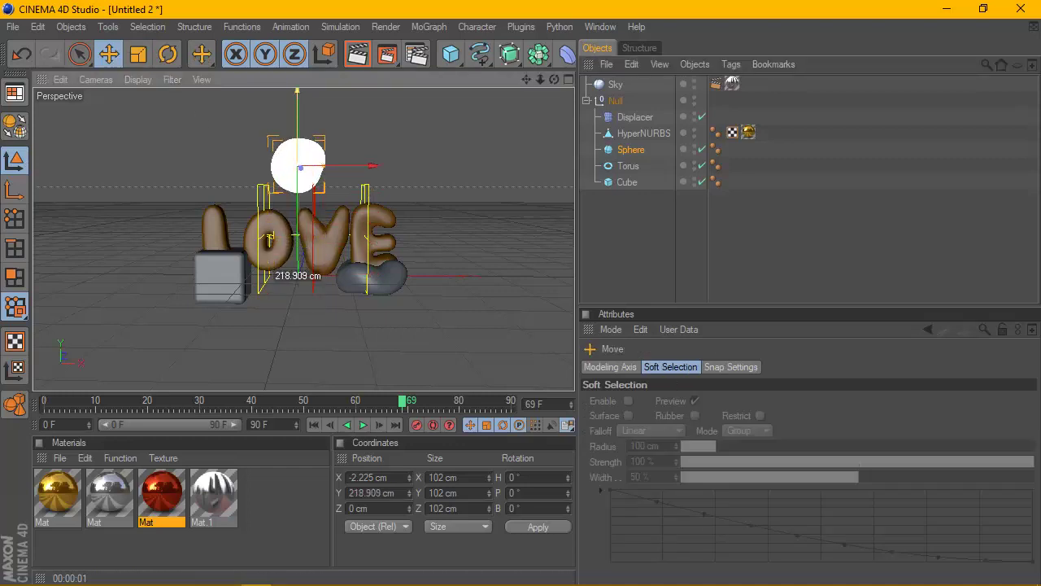
- Move the torus and cube outward along X, clear of the LOVE text, with the cube at about -269 cm
click(624, 167)
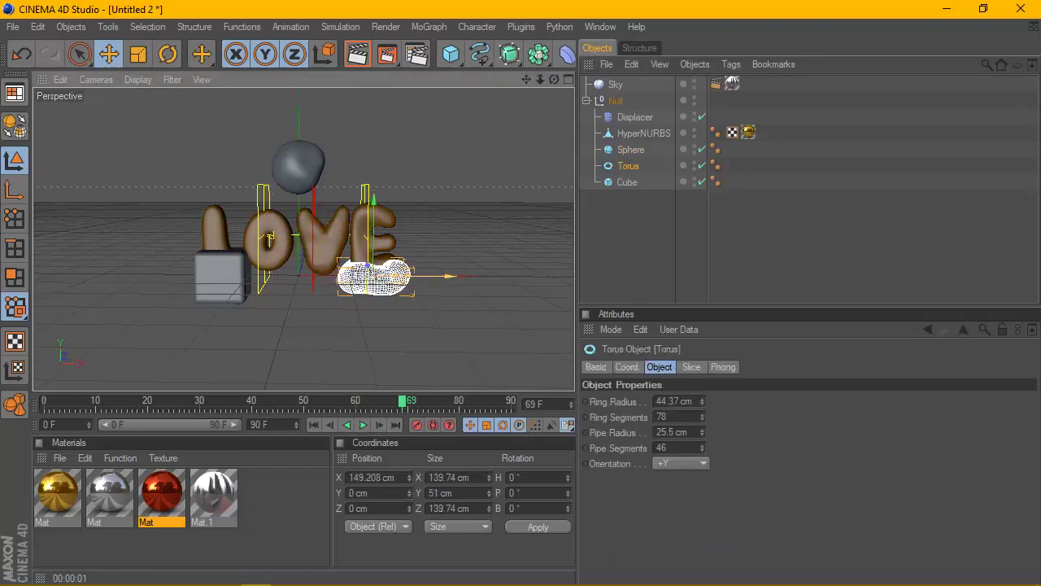
drag(390, 277, 480, 277)
click(626, 182)
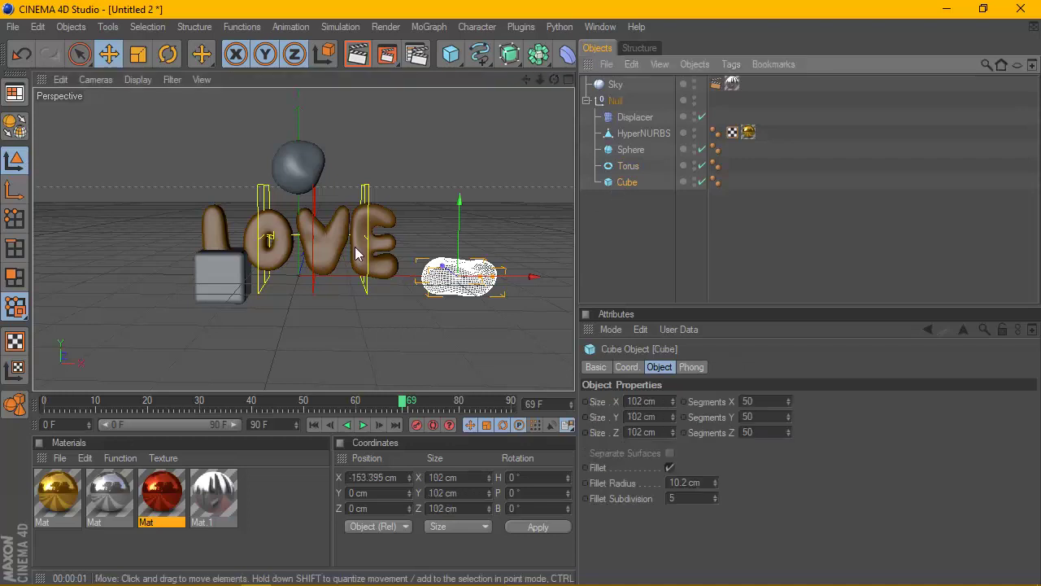
drag(260, 275, 204, 275)
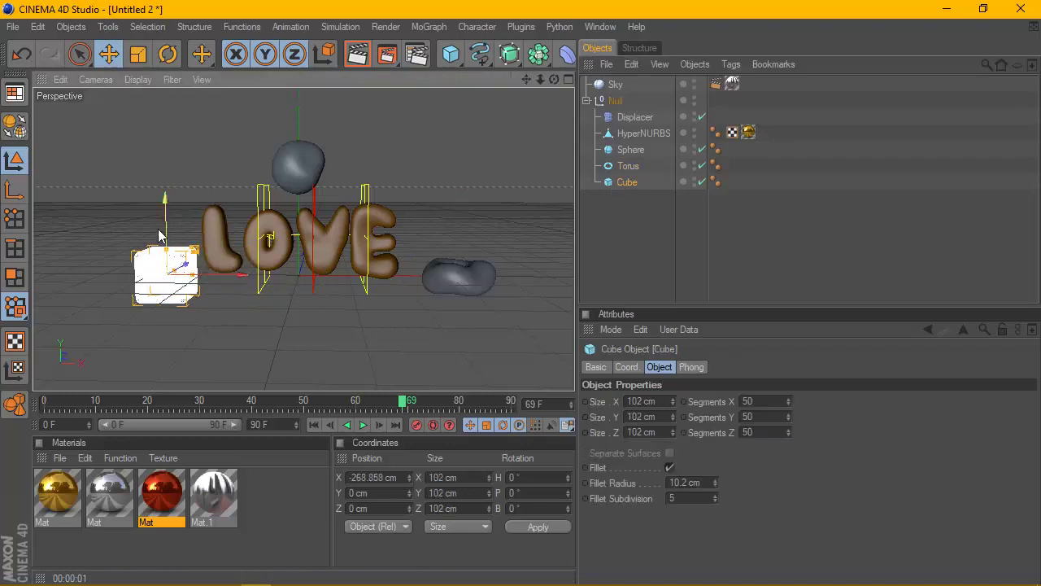
- Position the cube and torus below the LOVE text, the torus at about 115 cm in X and -81 cm in Y, and preview the animation
drag(165, 232, 165, 268)
drag(204, 310, 258, 309)
click(612, 166)
drag(456, 224, 461, 242)
drag(530, 318, 431, 318)
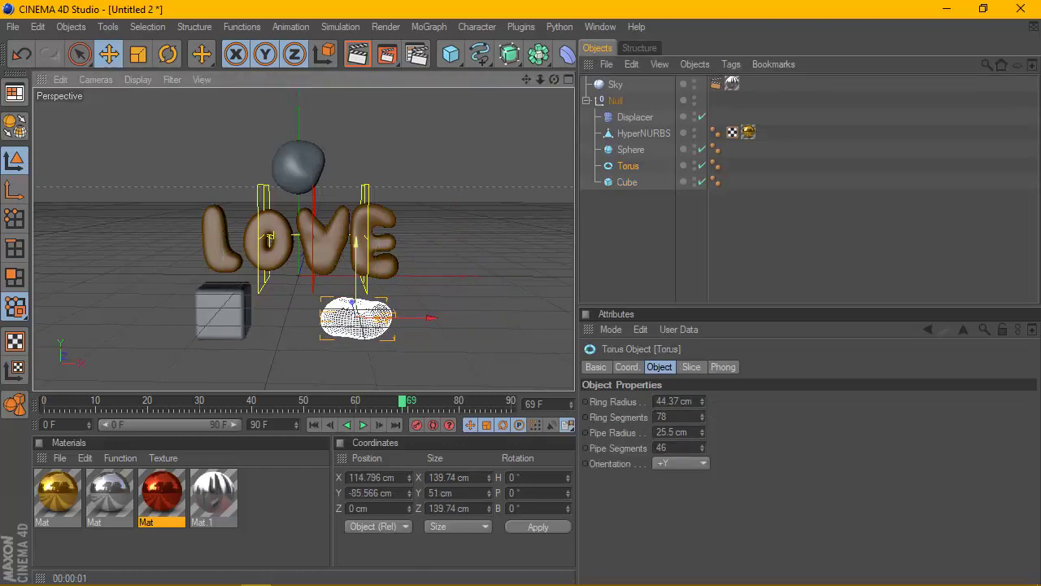
drag(355, 272, 355, 265)
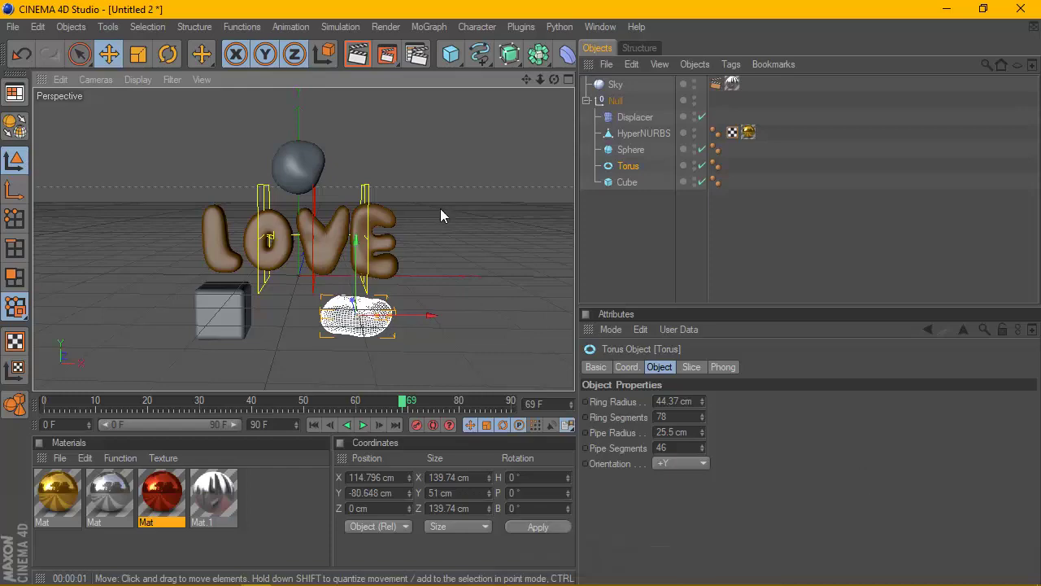
click(363, 425)
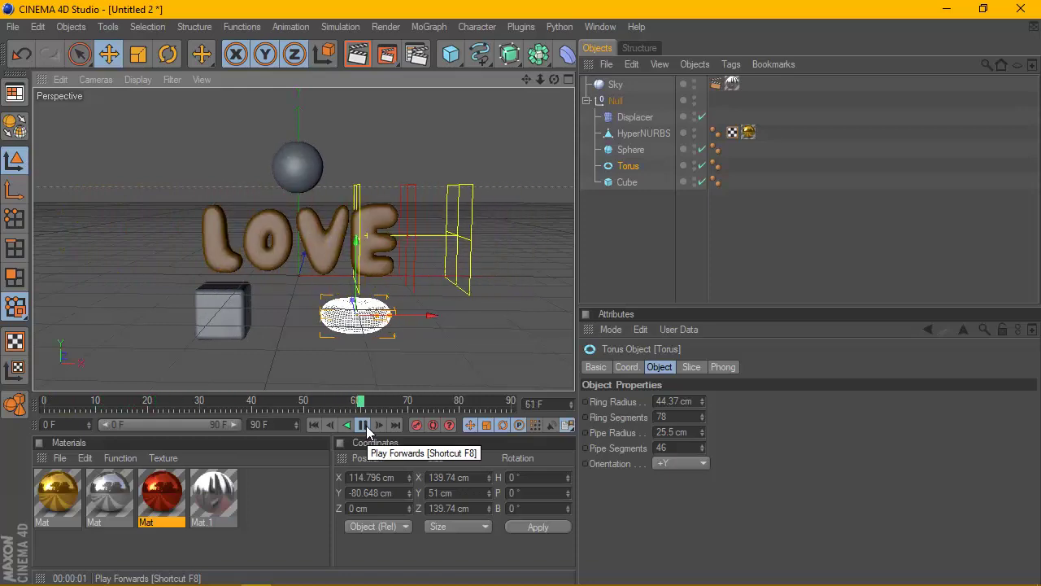
click(366, 431)
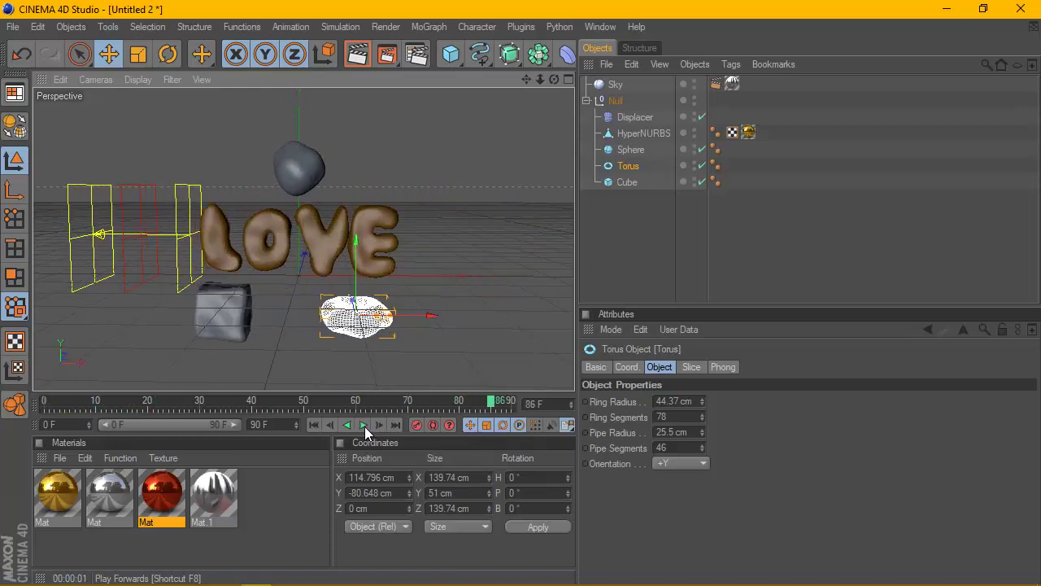
- Apply the red material to the cube, the gold one to the sphere and the silver one to the torus, and render the view
drag(167, 488, 487, 283)
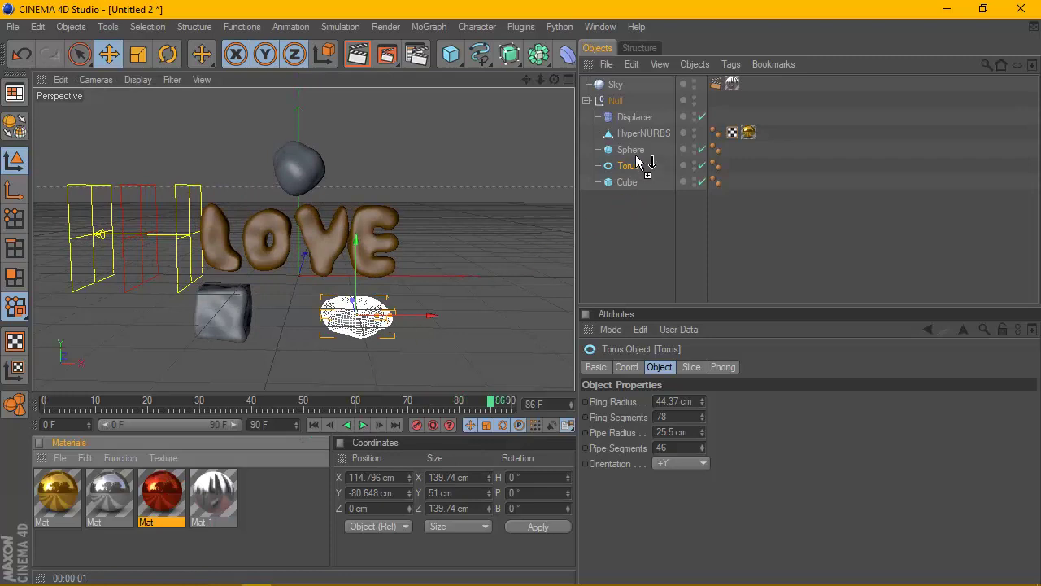
drag(633, 185, 631, 183)
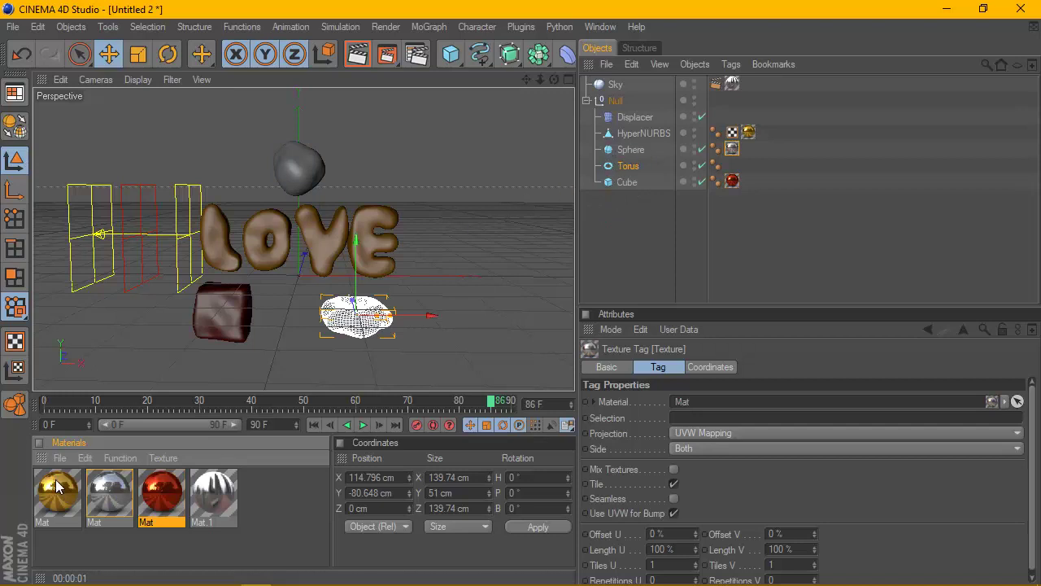
drag(734, 157, 734, 156)
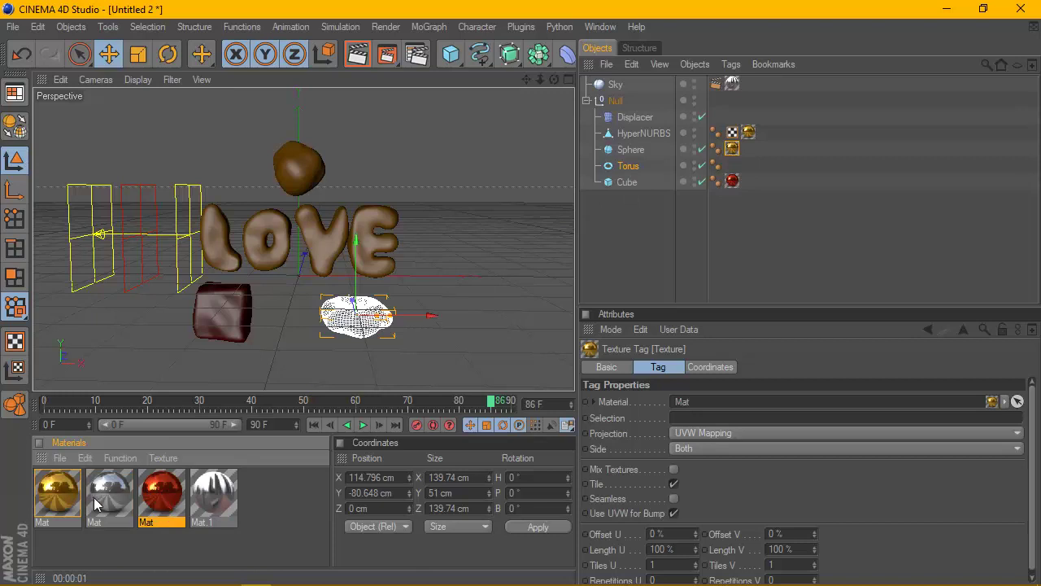
drag(633, 174, 634, 173)
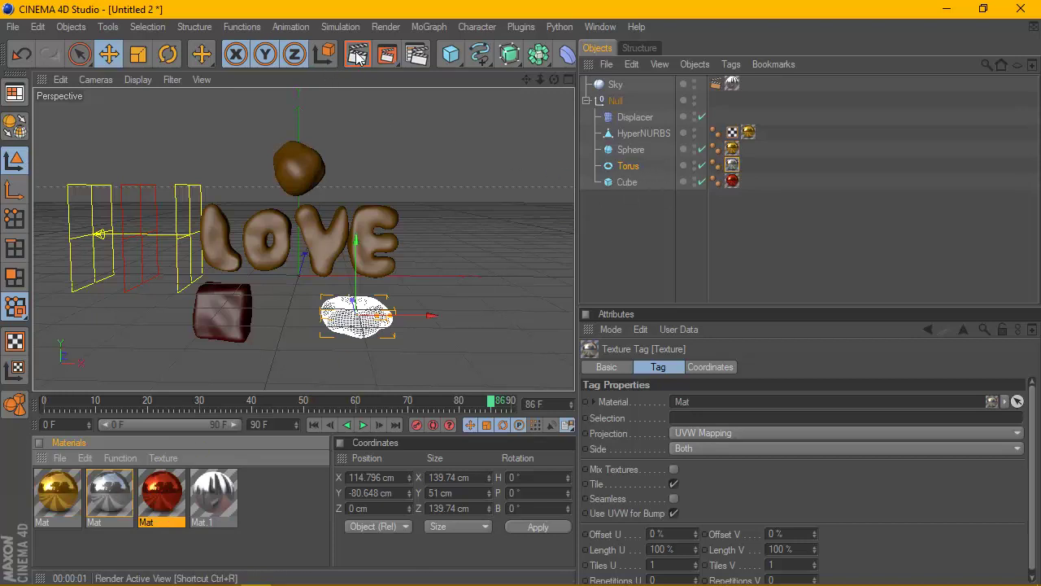
click(358, 54)
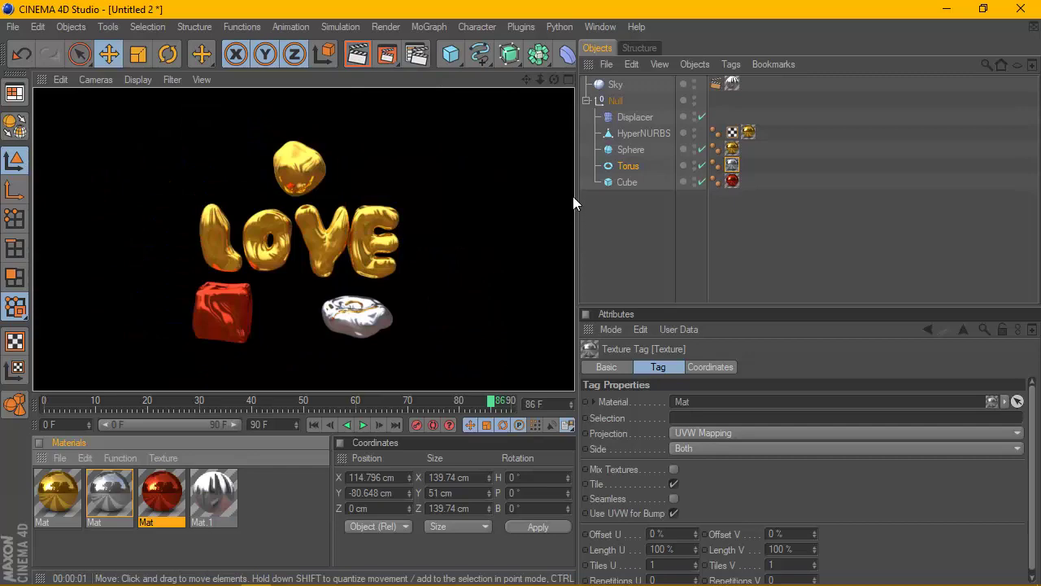
- Check the sky's texture settings, preview the animation and render the closer view of the textured objects
mouse_move(586, 197)
mouse_down()
mouse_move(691, 197)
mouse_move(569, 197)
mouse_up()
scroll(386, 248, up, 3)
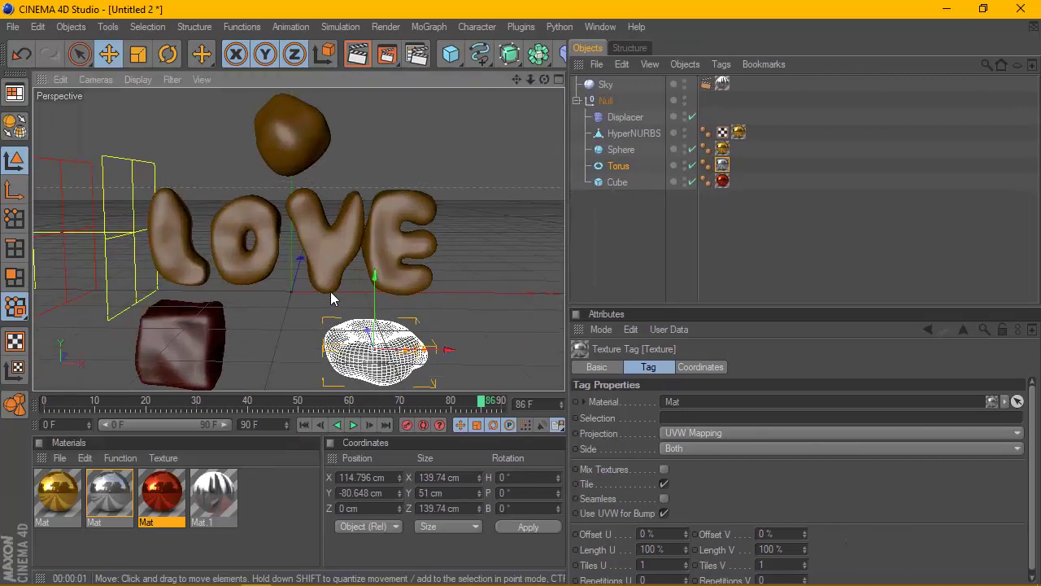
drag(544, 79, 518, 81)
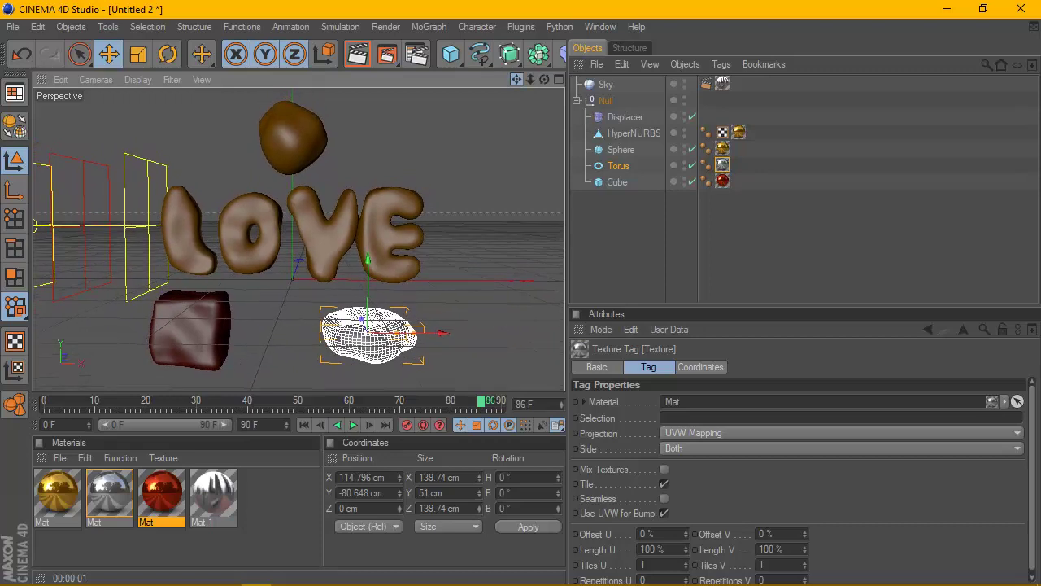
drag(711, 92, 716, 92)
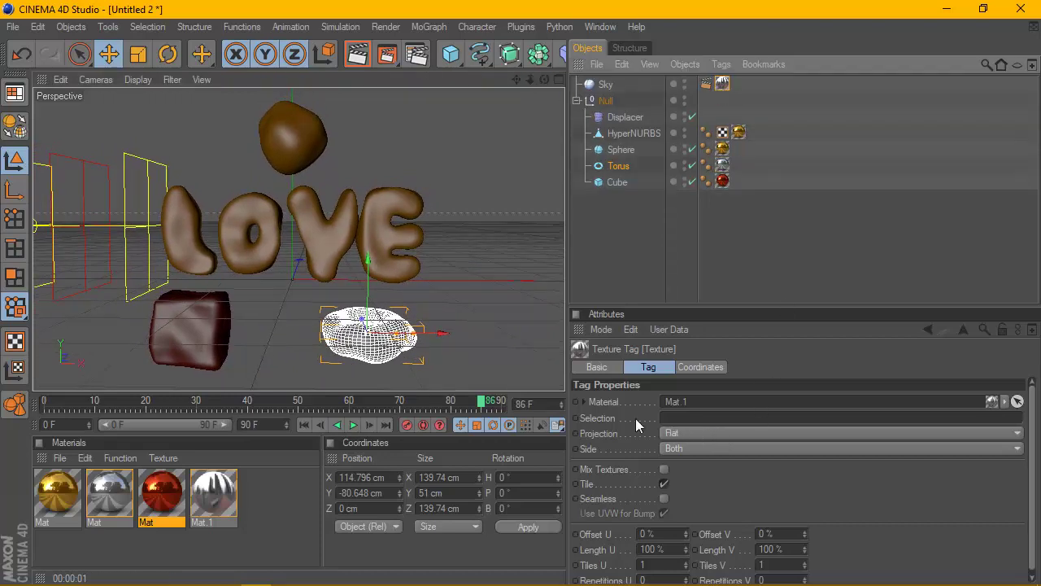
click(358, 55)
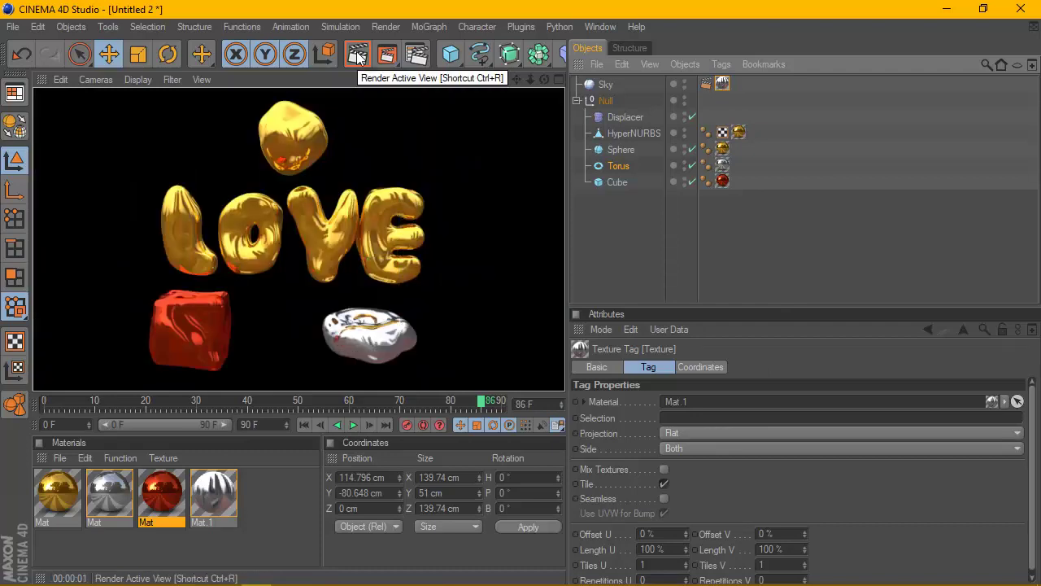
click(307, 424)
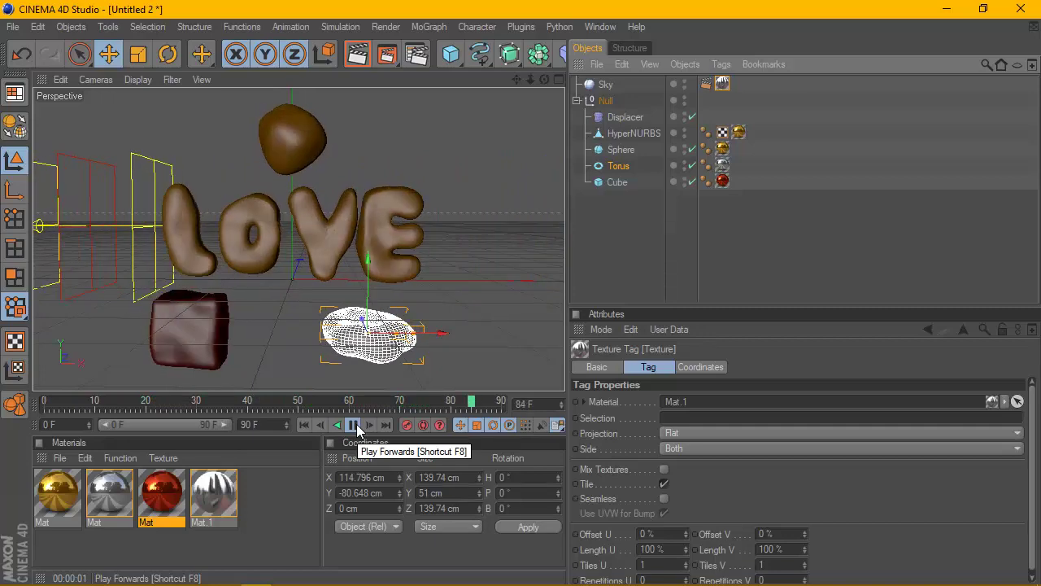
click(356, 426)
click(357, 56)
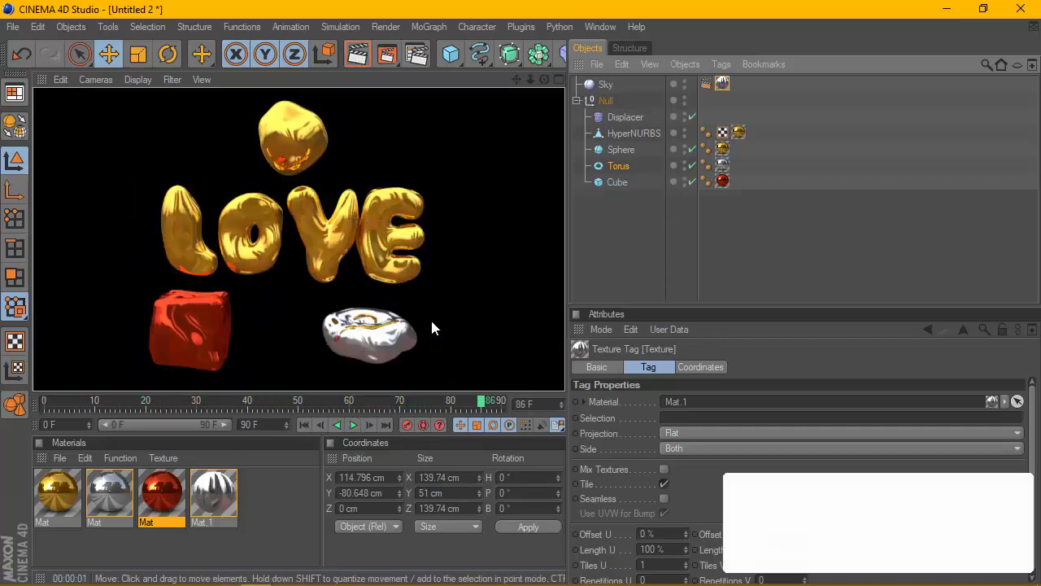
- Undo the torus's move below the LOVE text and rotate it to about -56° in bank
key(ctrl+z)
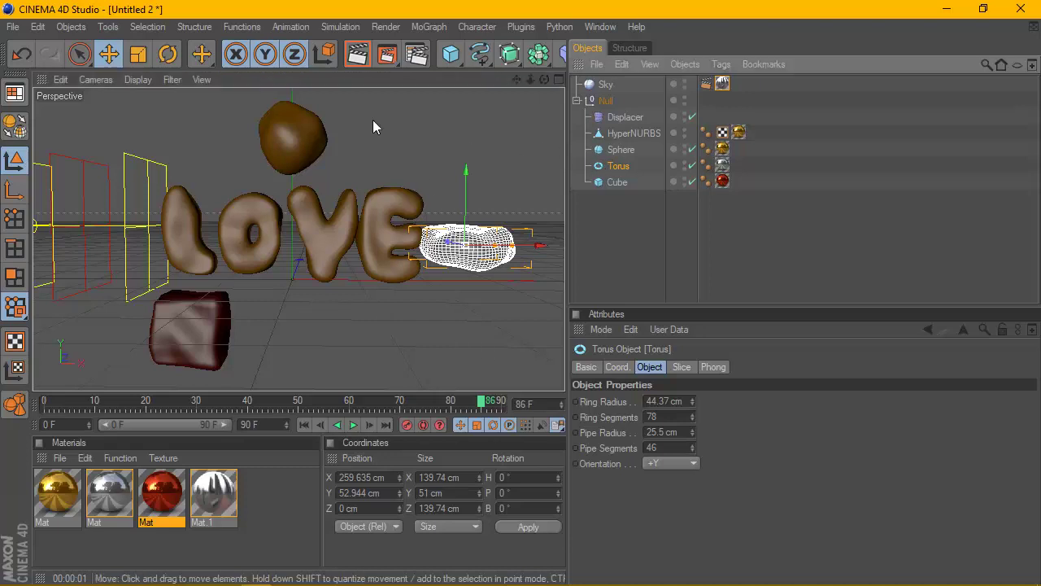
click(167, 54)
drag(511, 216, 439, 149)
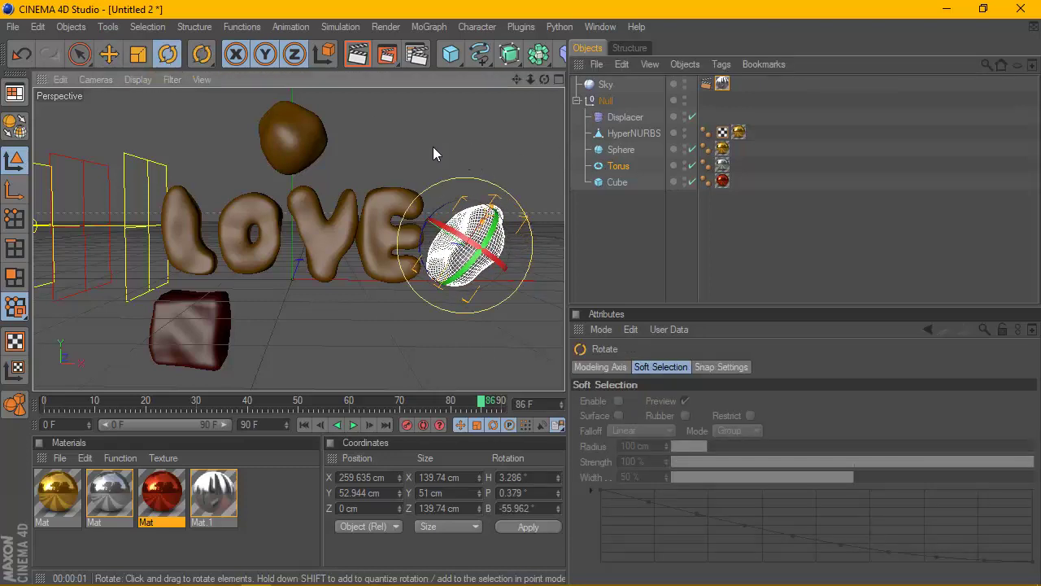
click(597, 276)
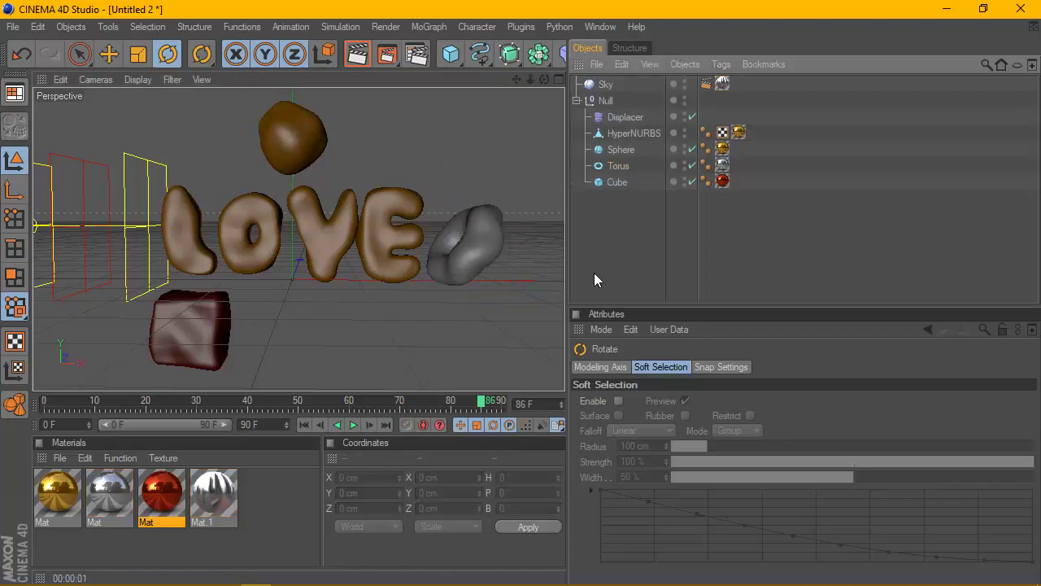
click(617, 167)
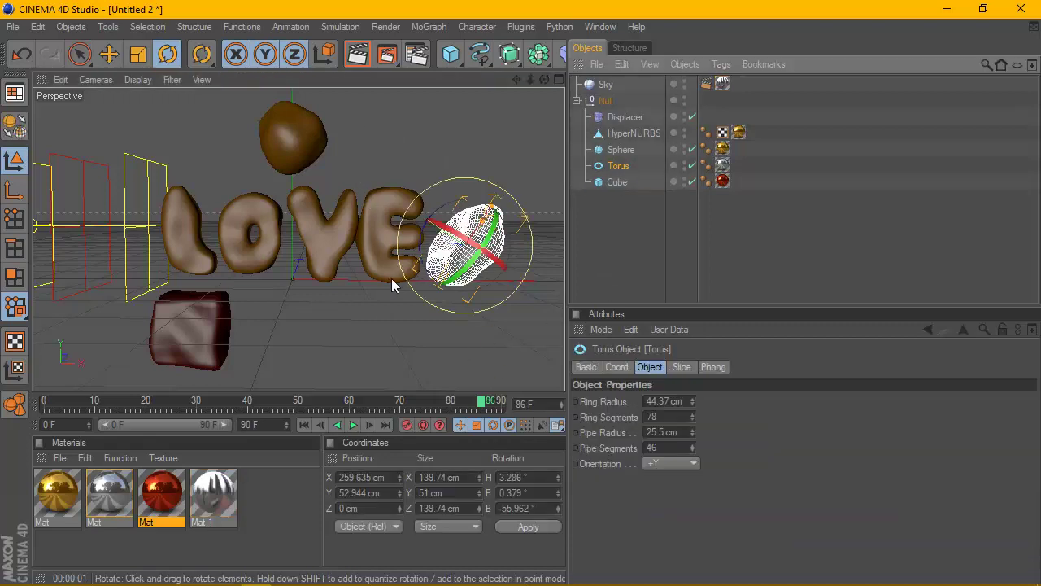
- Move the sphere below the LOVE text, to about -48 cm in Y
click(618, 149)
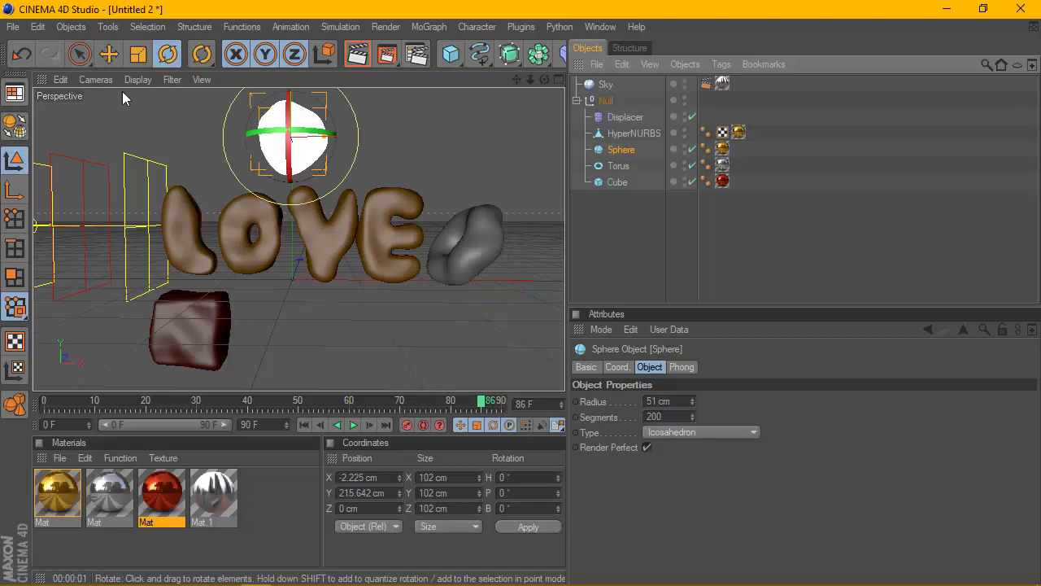
click(108, 54)
drag(314, 114, 313, 16)
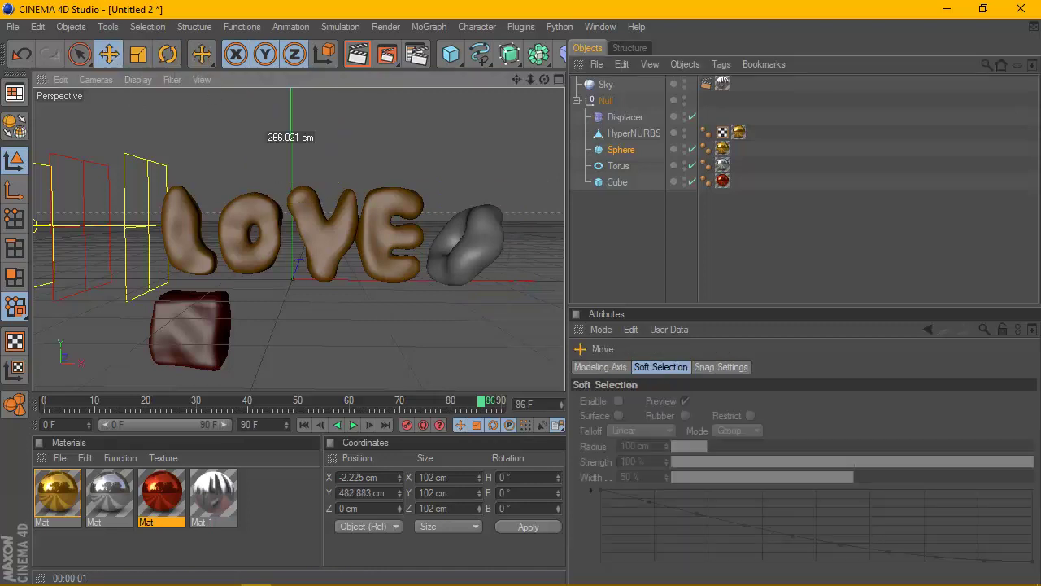
drag(291, 96, 291, 99)
key(ctrl+z)
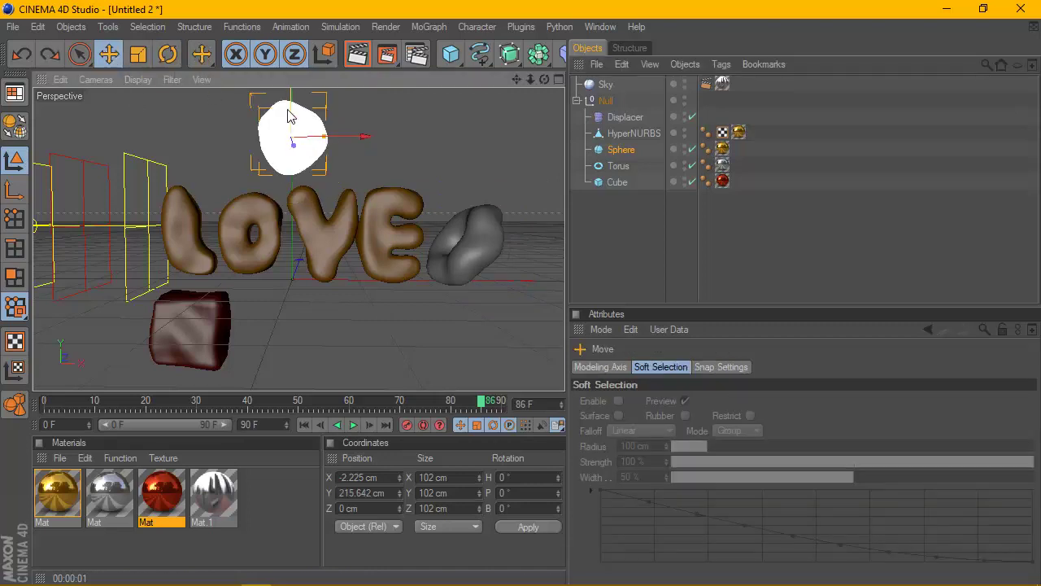
scroll(370, 122, down, 2)
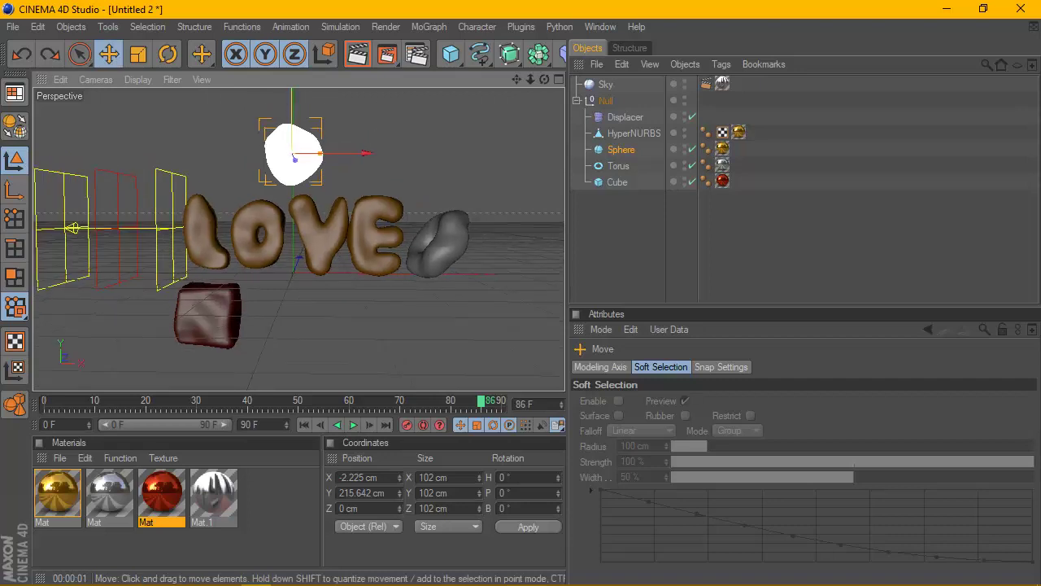
drag(292, 94, 291, 228)
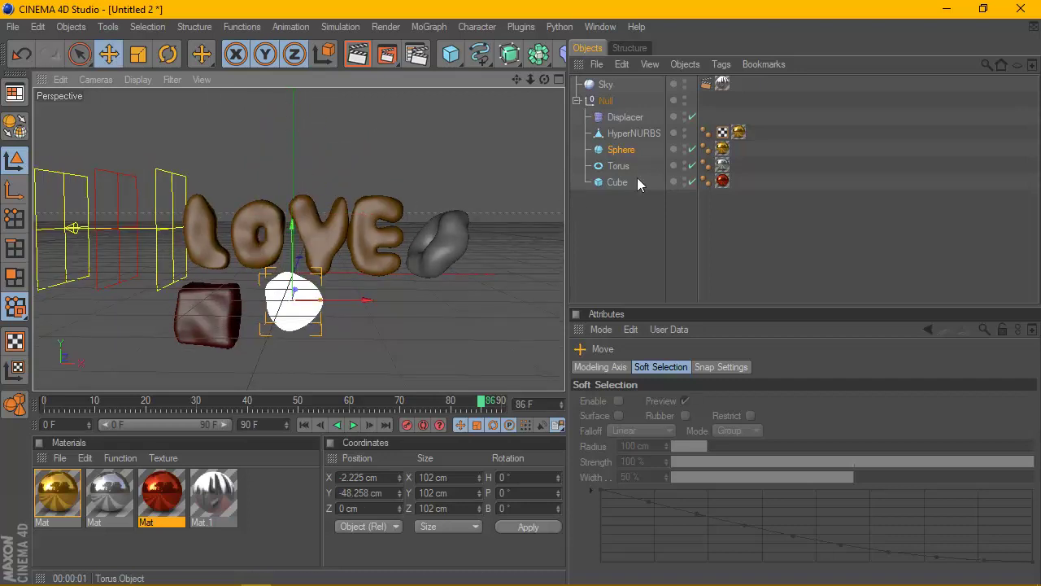
- Move the cube beside the letter L, to about -293 cm in X and 57 cm in Y
click(617, 165)
click(617, 182)
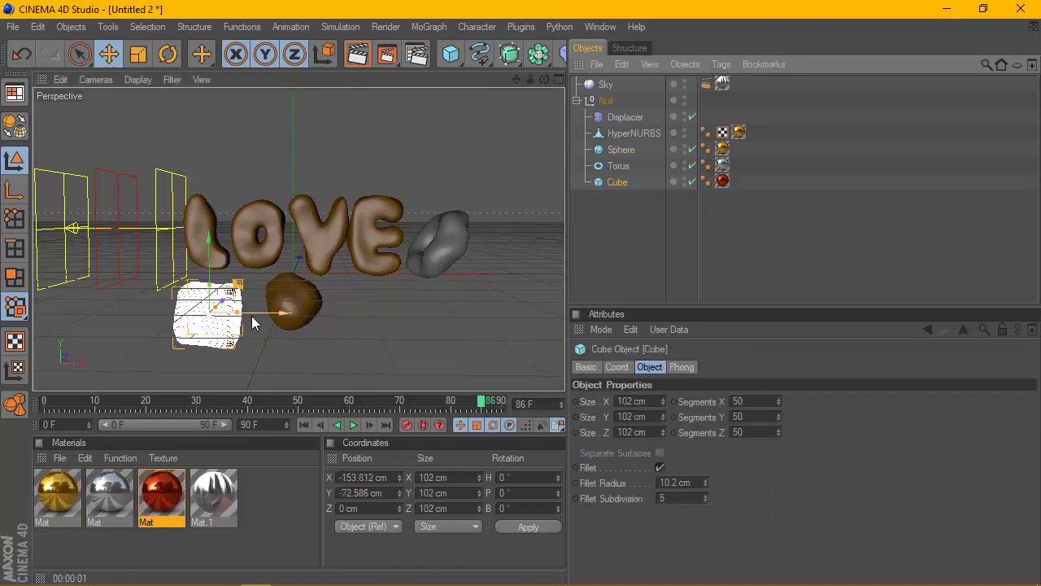
drag(261, 311, 165, 219)
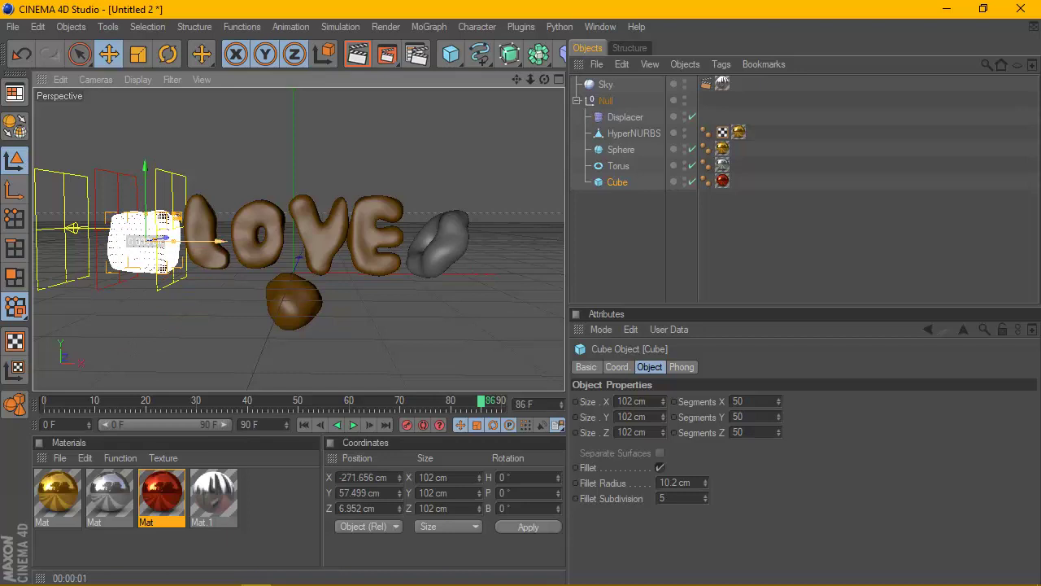
drag(218, 242, 204, 242)
scroll(325, 299, up, 3)
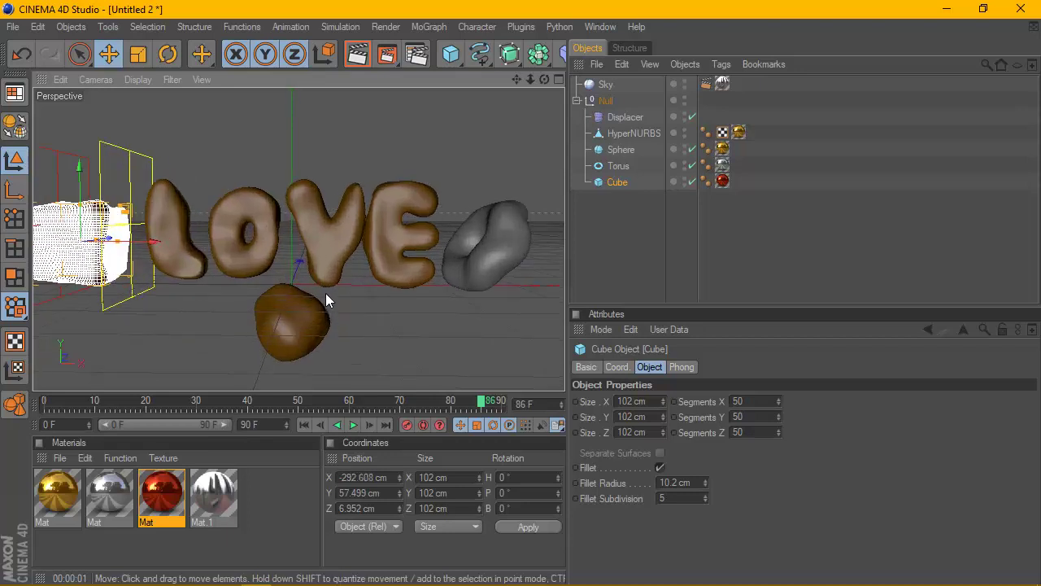
scroll(326, 300, down, 2)
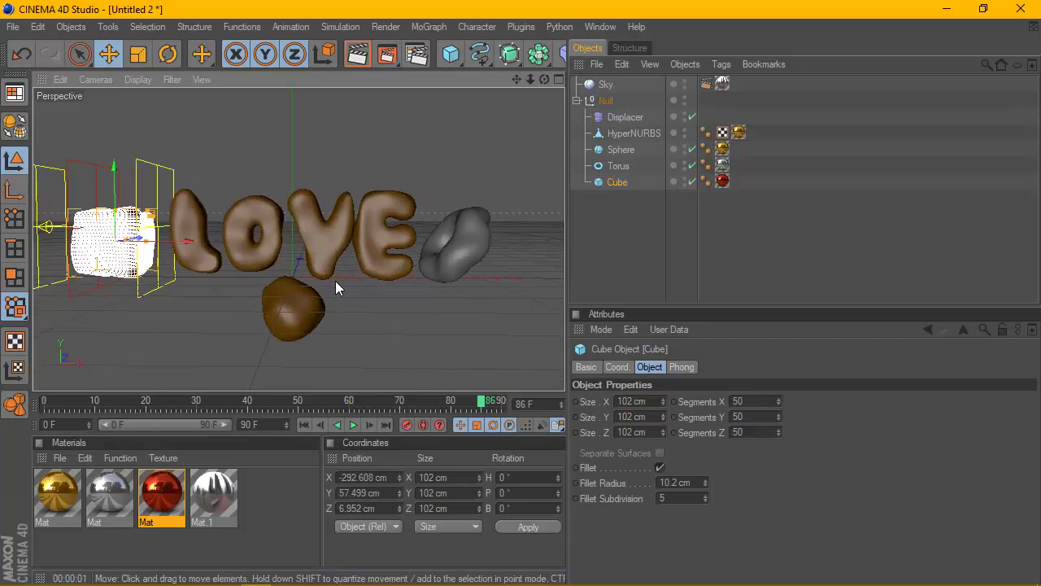
- Keyframe the Displacer's X position at about -486 cm on frame 0 and about 449 cm on frame 50
click(639, 118)
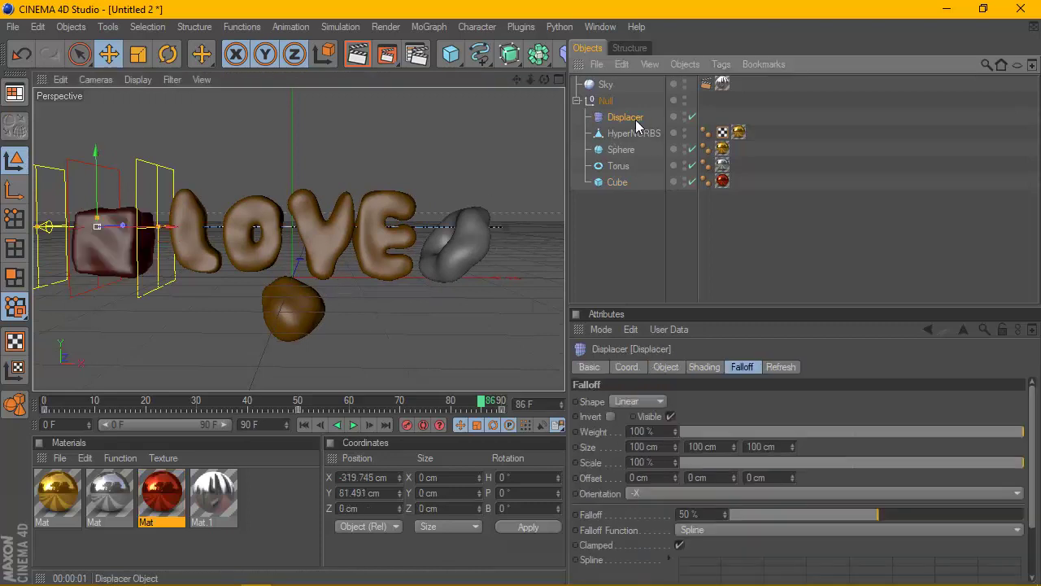
click(305, 424)
scroll(166, 303, down, 3)
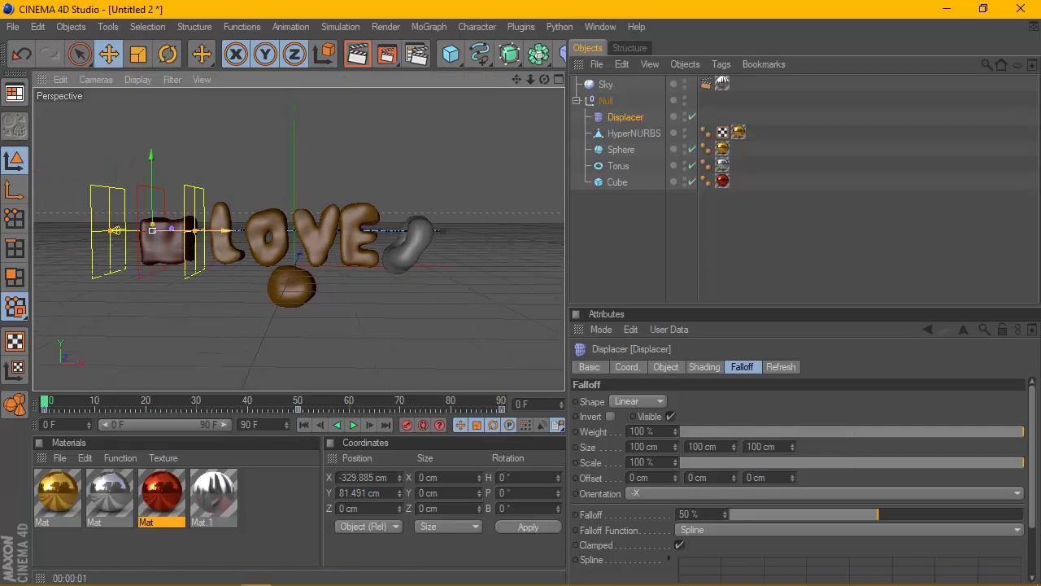
drag(216, 232, 149, 232)
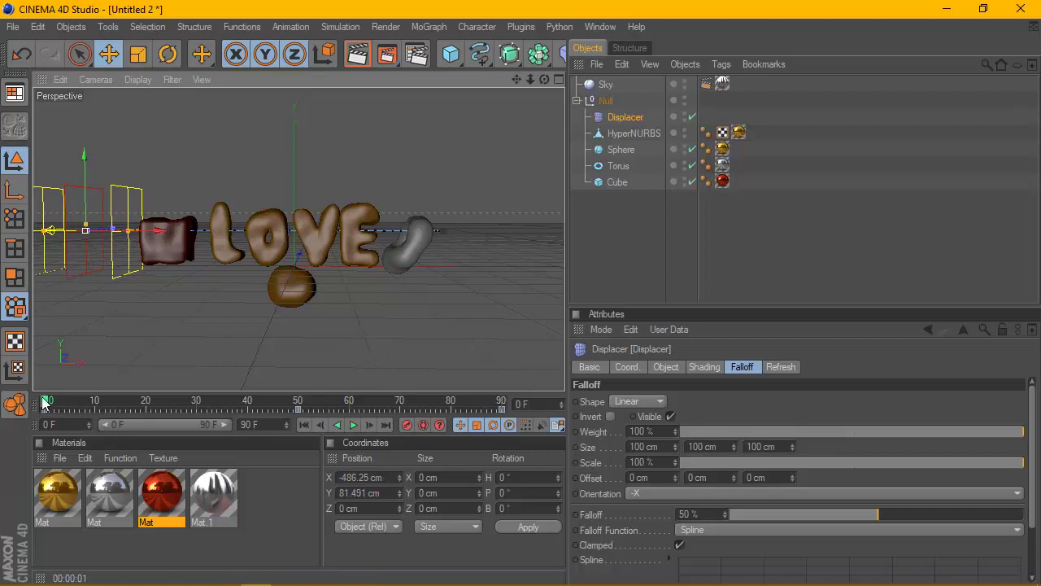
drag(45, 404, 299, 424)
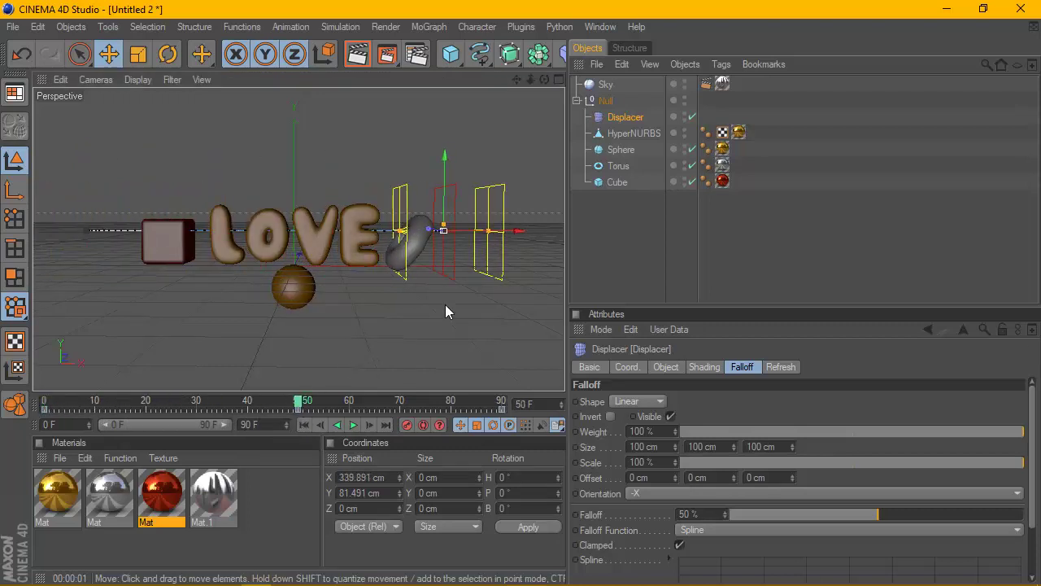
drag(471, 235, 520, 234)
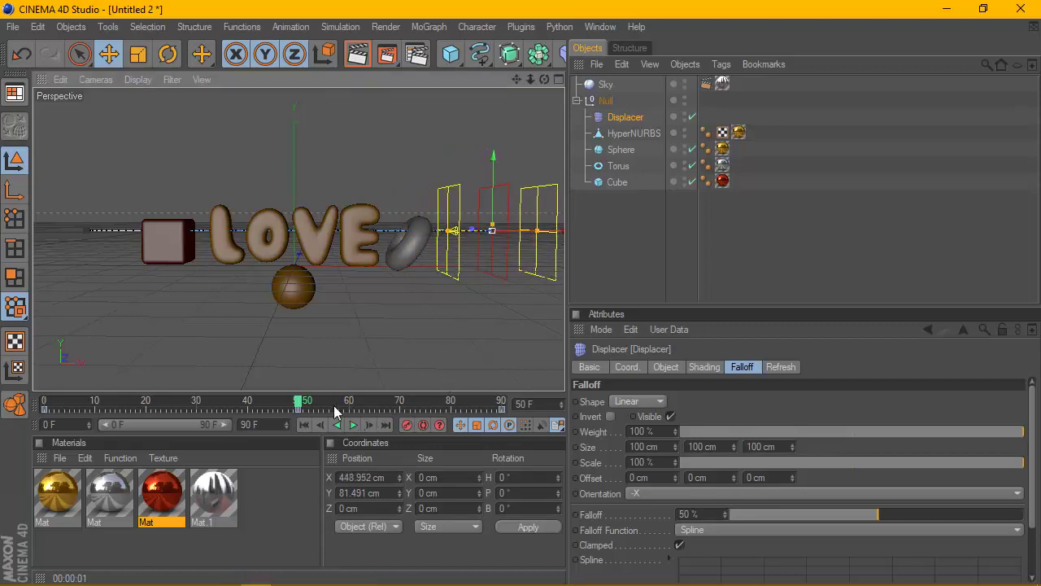
- Keyframe the Displacer's X position at about -510 cm on frame 90
drag(299, 405, 525, 421)
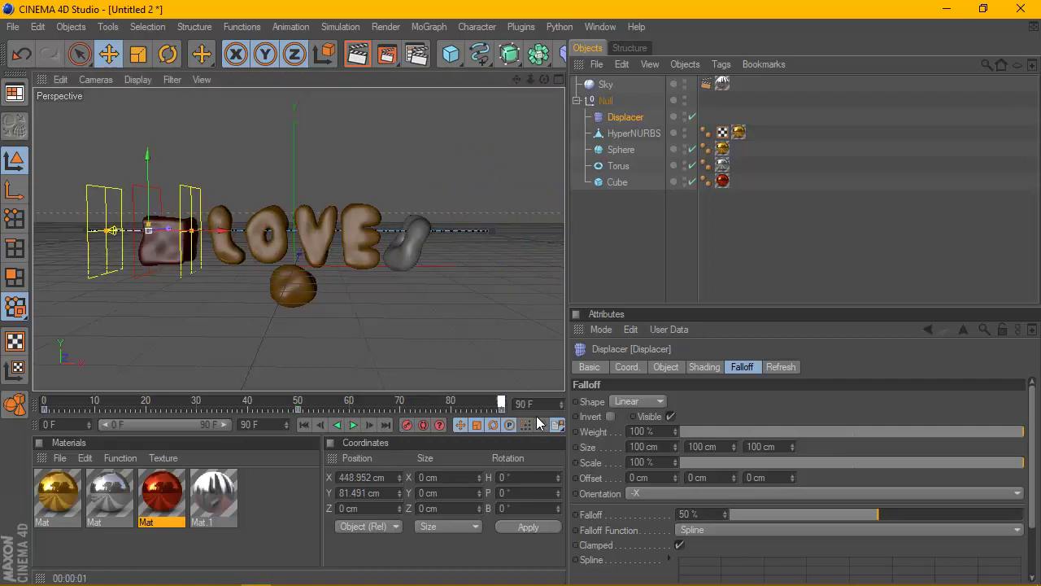
drag(220, 231, 148, 231)
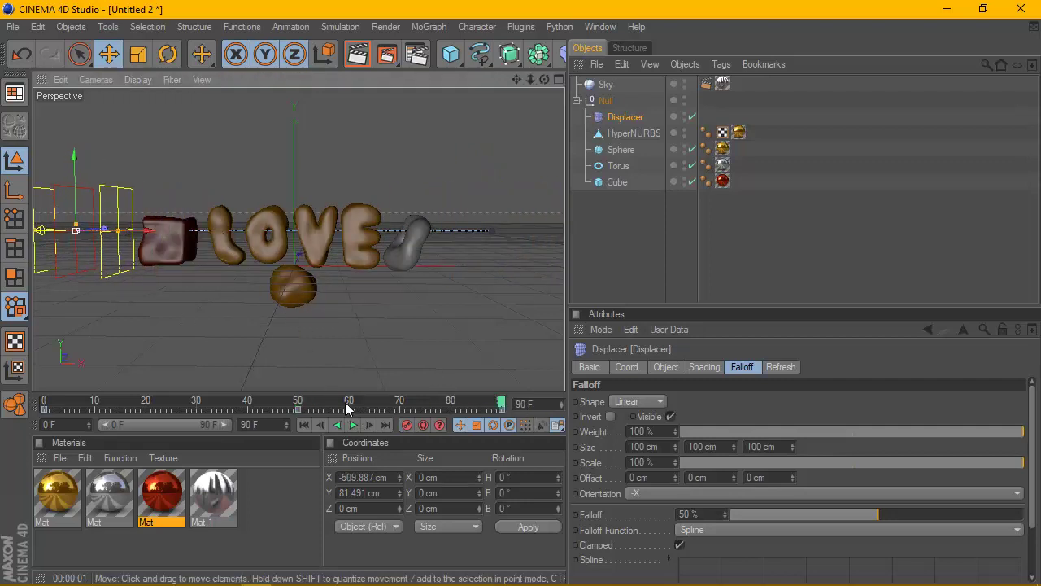
click(403, 426)
- Return to frame 0, check the cube and torus placement, clear the selection and render the view
click(304, 425)
click(598, 256)
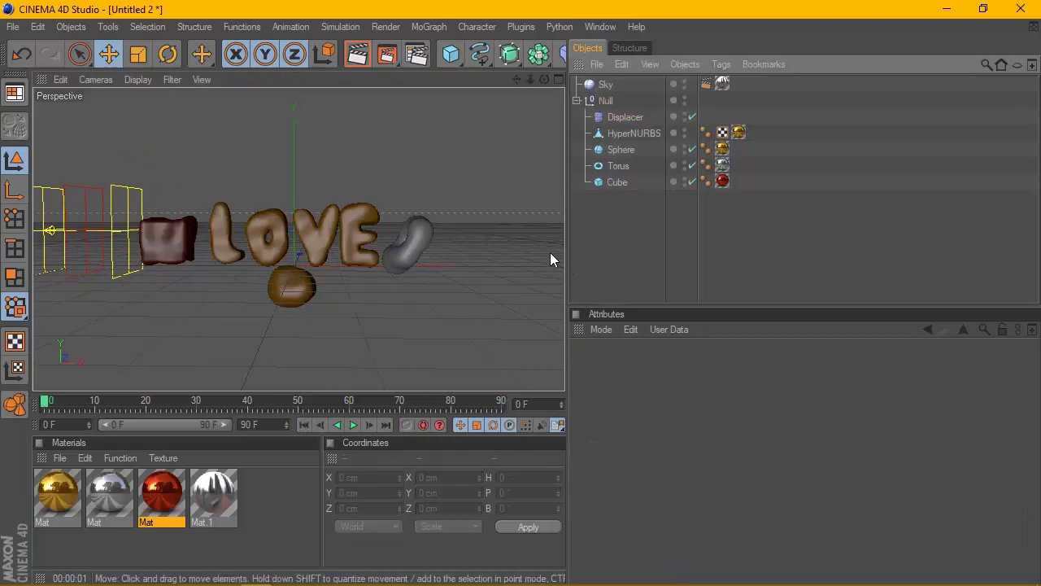
click(617, 182)
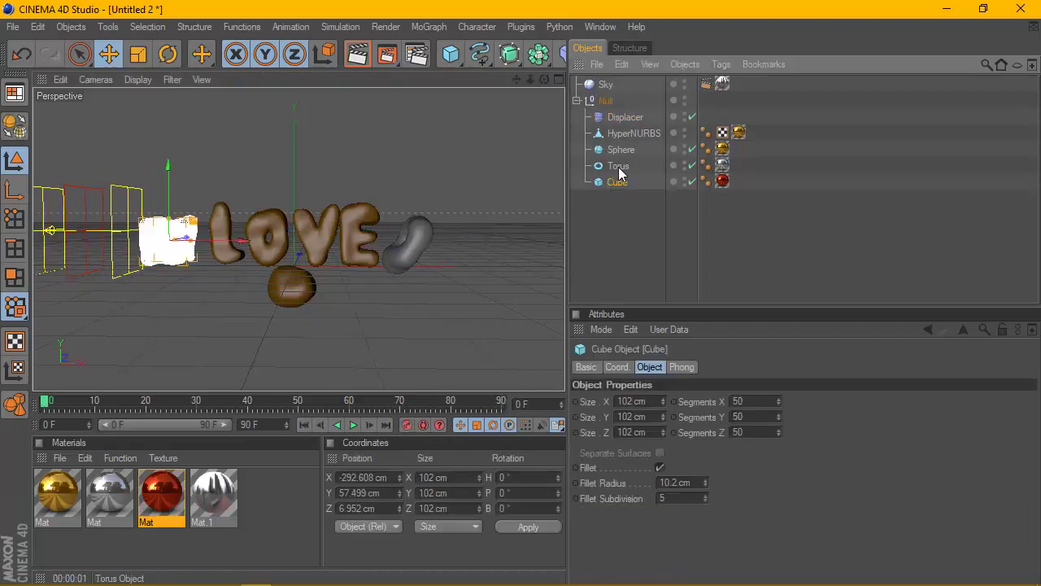
click(618, 166)
click(503, 218)
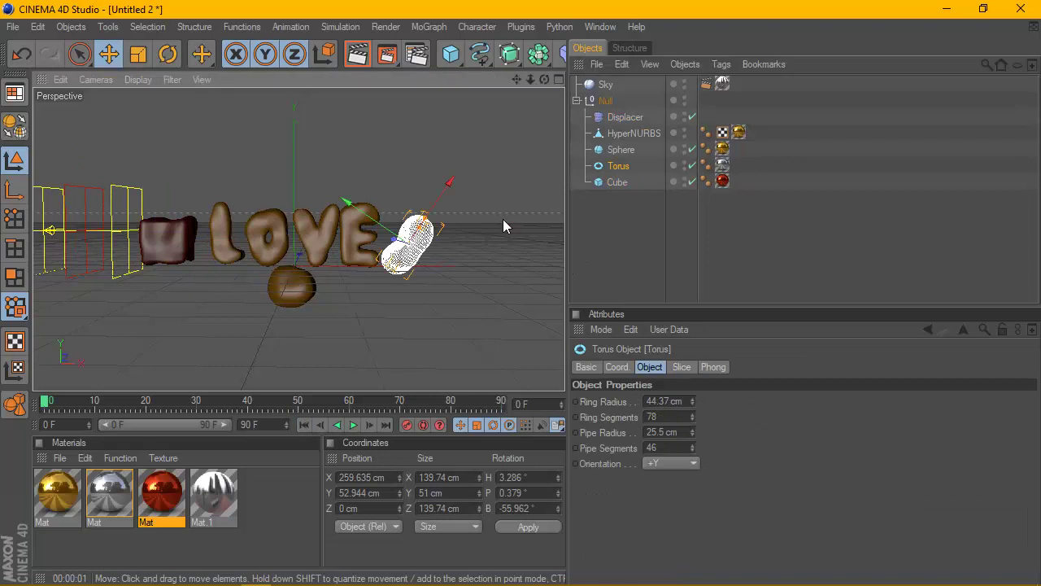
click(356, 57)
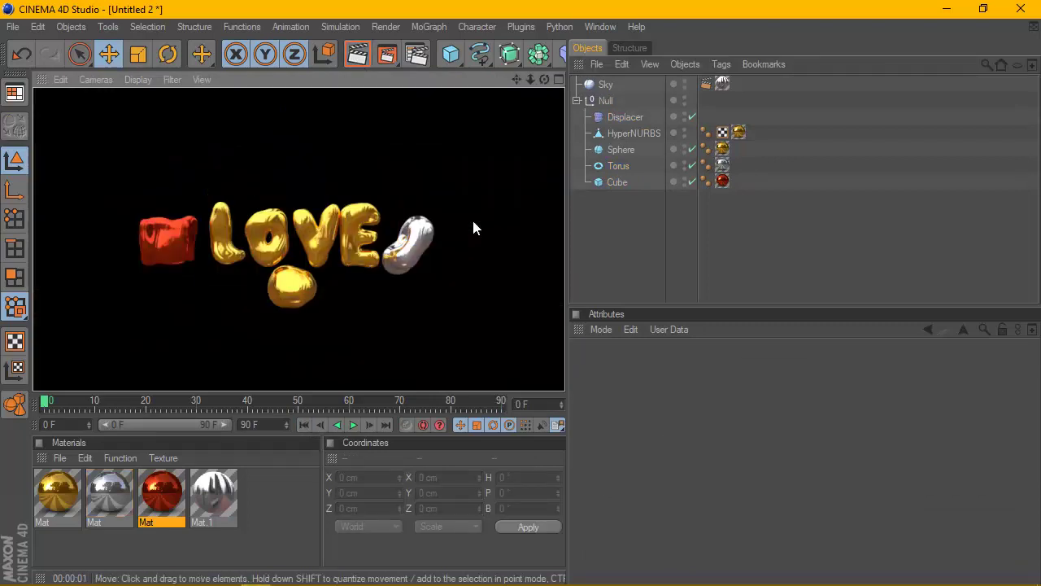
- Move the torus beside the letter E, to about 281 cm in X and 65 cm in Y, and clear the selection
click(412, 254)
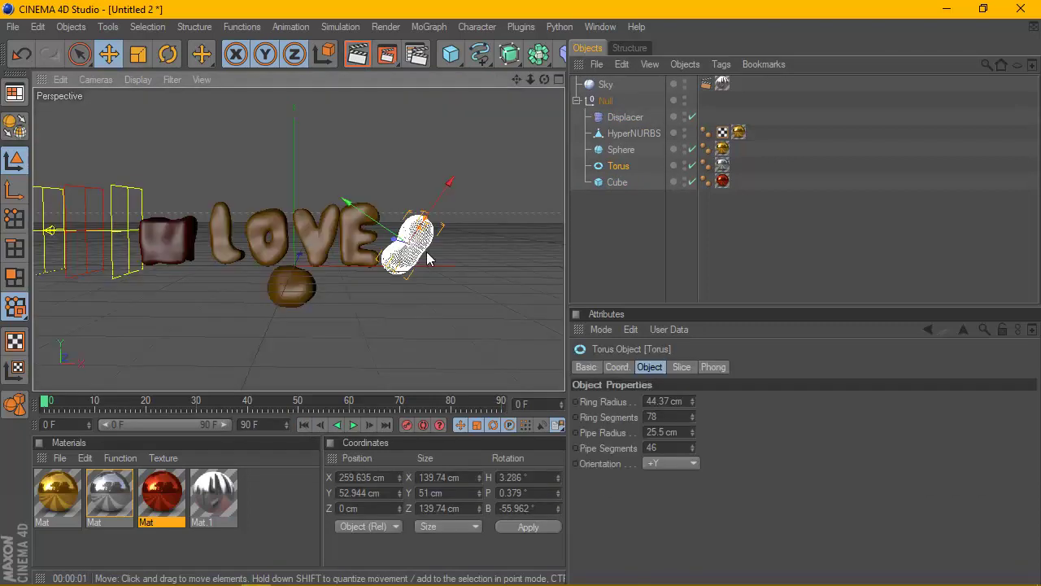
mouse_move(387, 235)
mouse_down()
mouse_move(272, 140)
mouse_move(424, 238)
mouse_move(396, 231)
mouse_up()
scroll(357, 233, up, 3)
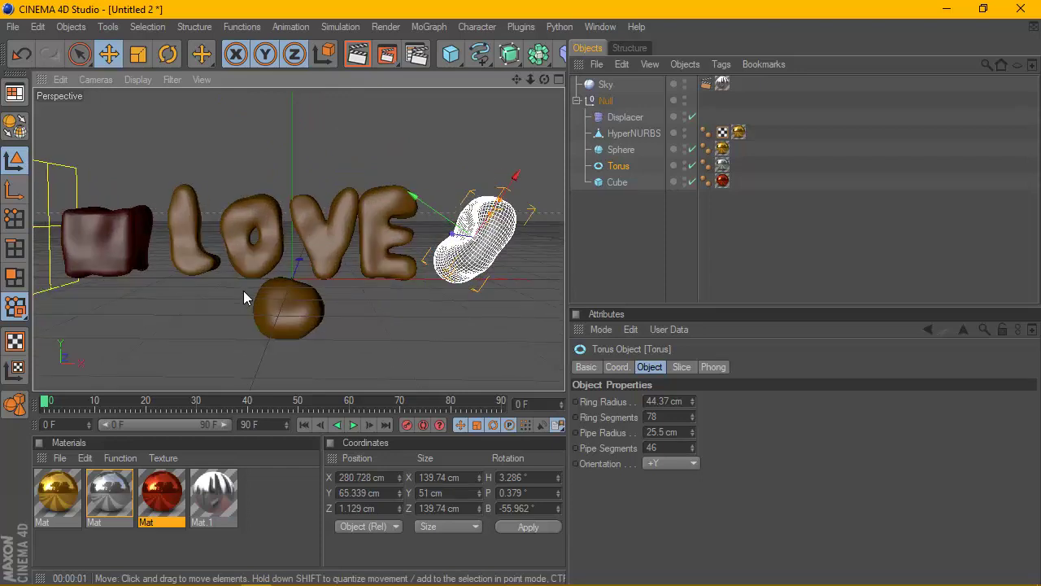
click(651, 255)
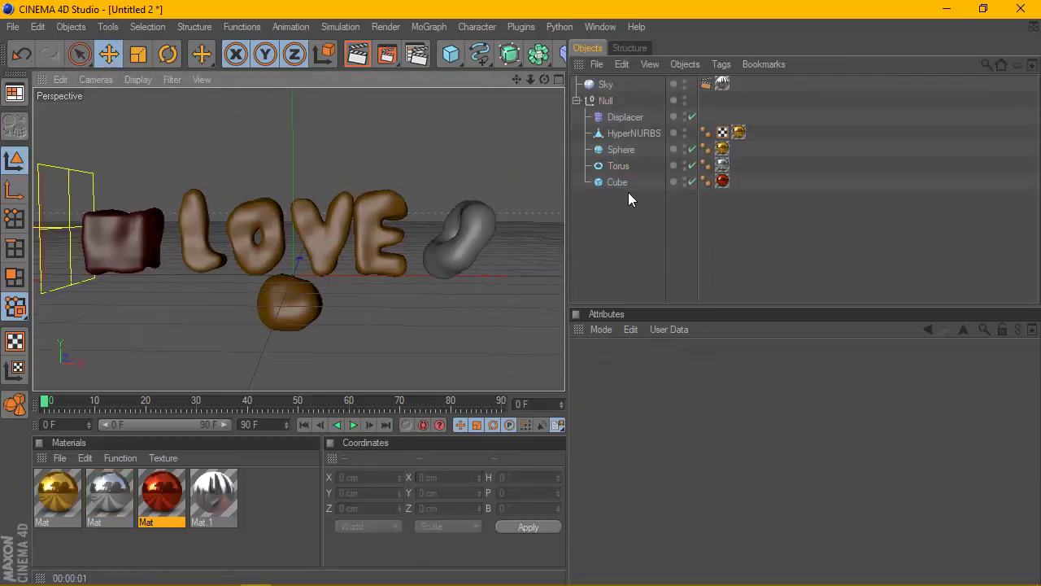
scroll(479, 173, down, 2)
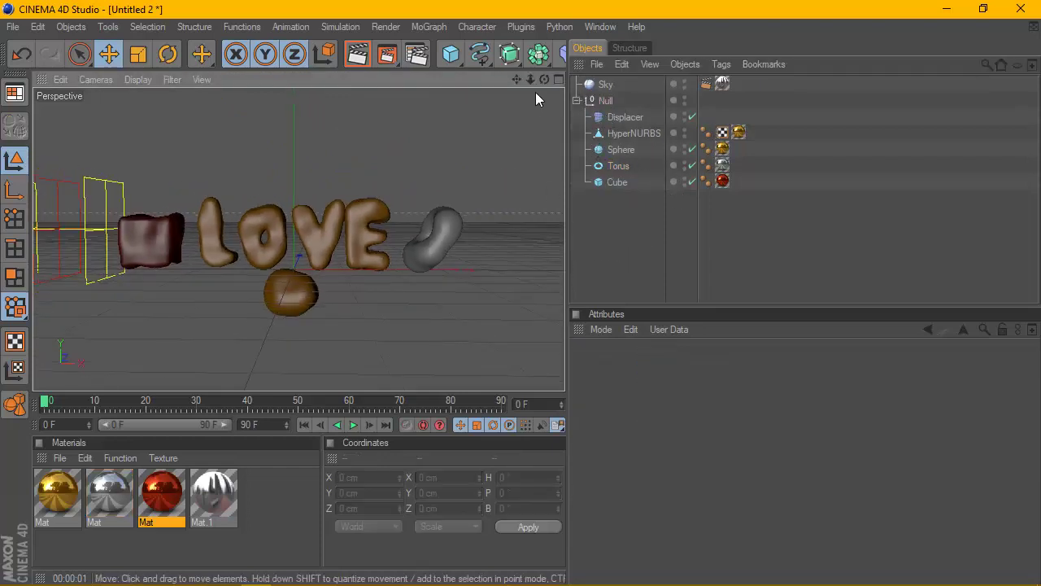
- Review the regular image save options in the render settings, and hide the Displacer in the viewport
drag(544, 79, 486, 170)
scroll(485, 167, up, 3)
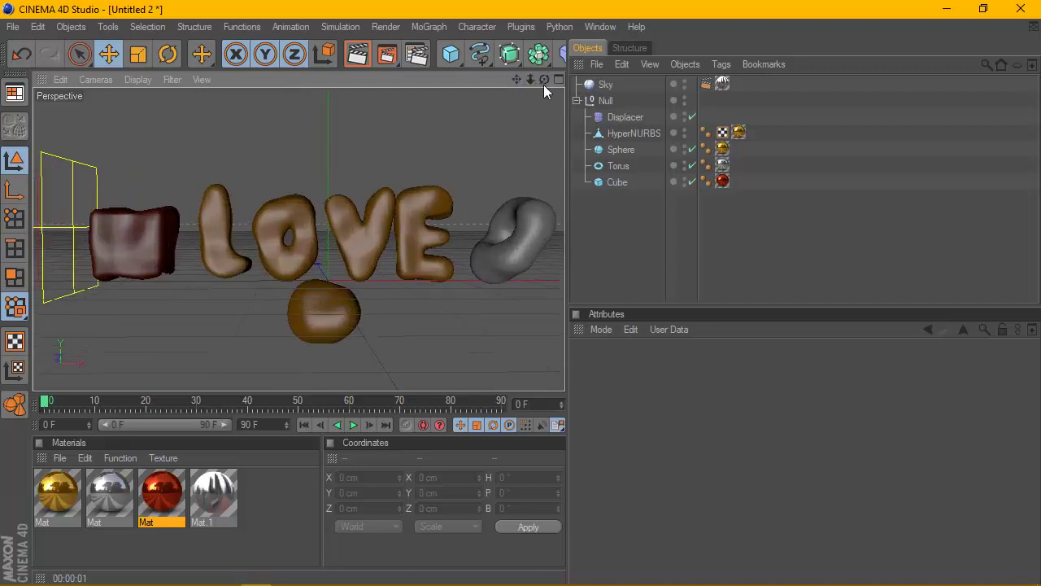
drag(543, 84, 488, 77)
click(416, 54)
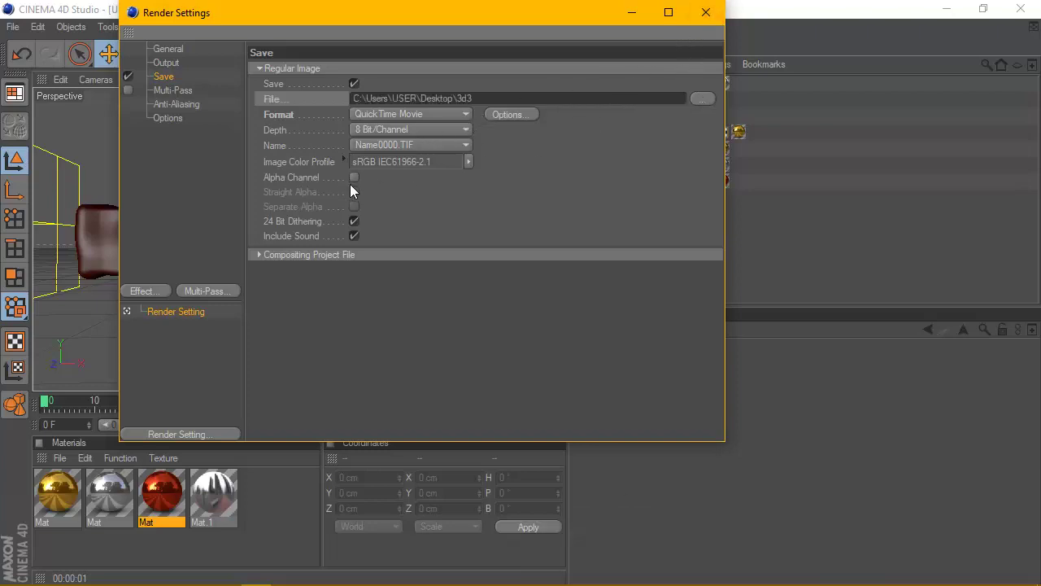
click(705, 12)
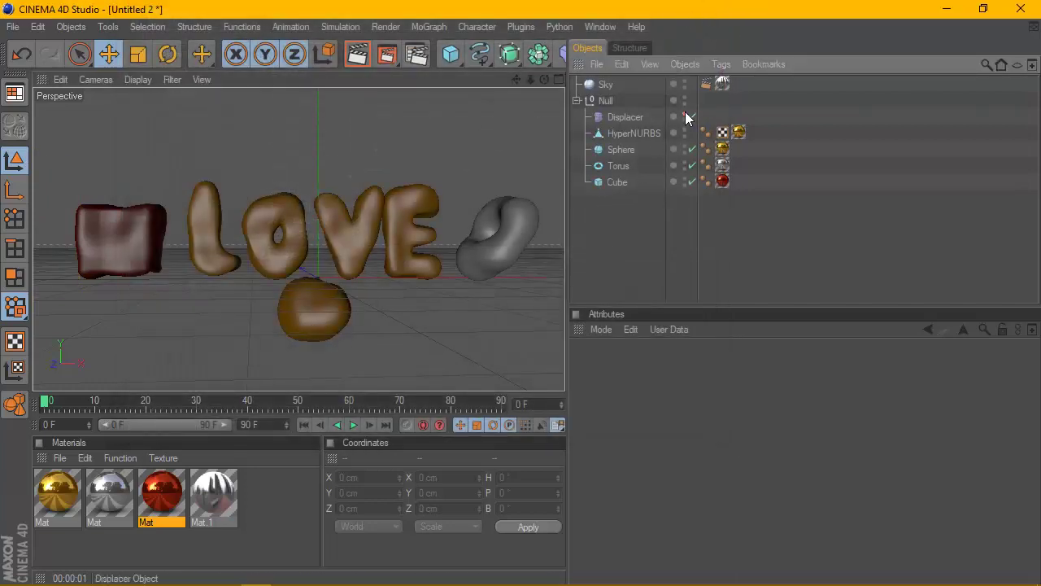
- Move the cube along X slightly closer to the letter L
drag(544, 80, 499, 74)
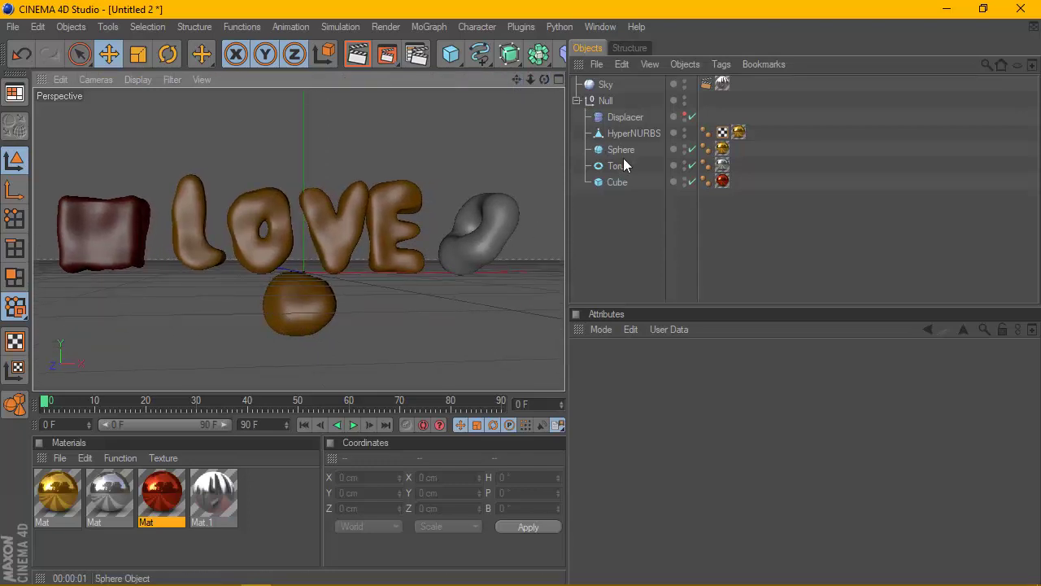
click(618, 181)
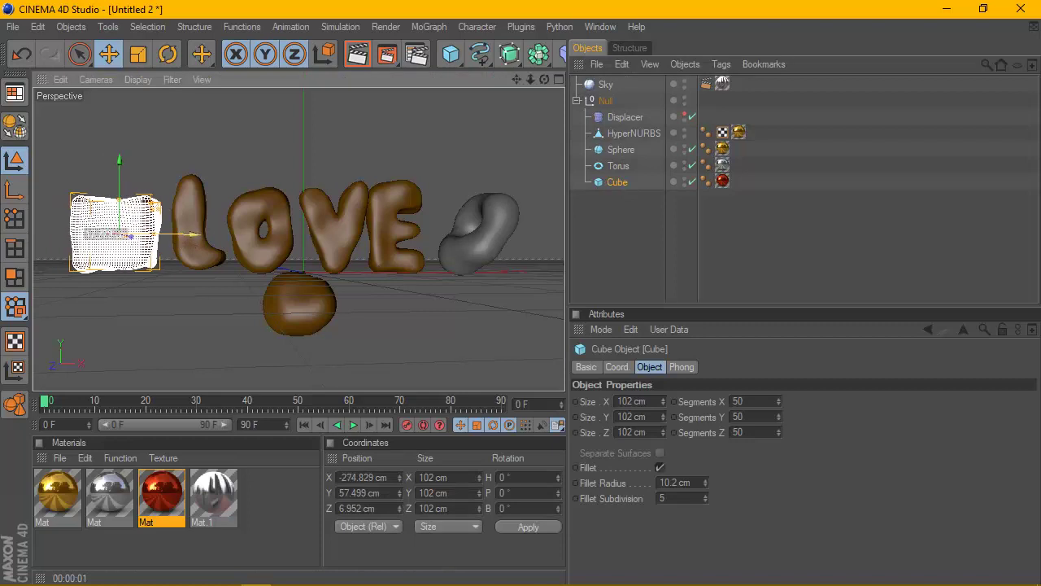
drag(192, 234, 197, 234)
- Move the torus closer to the letter E, to about 264 cm in X and 73 cm in Y, and clear the selection
click(615, 166)
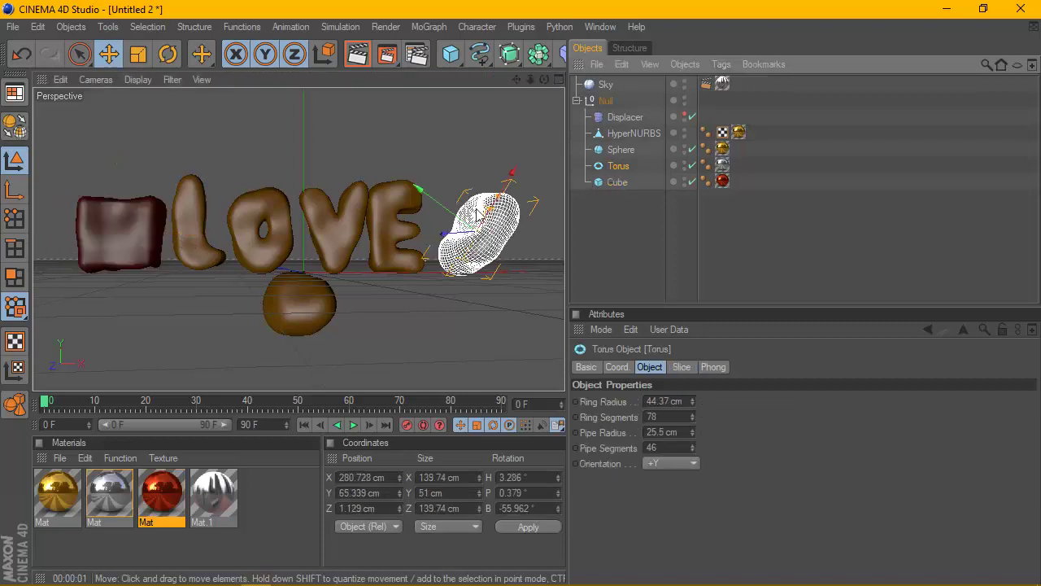
drag(478, 213, 462, 218)
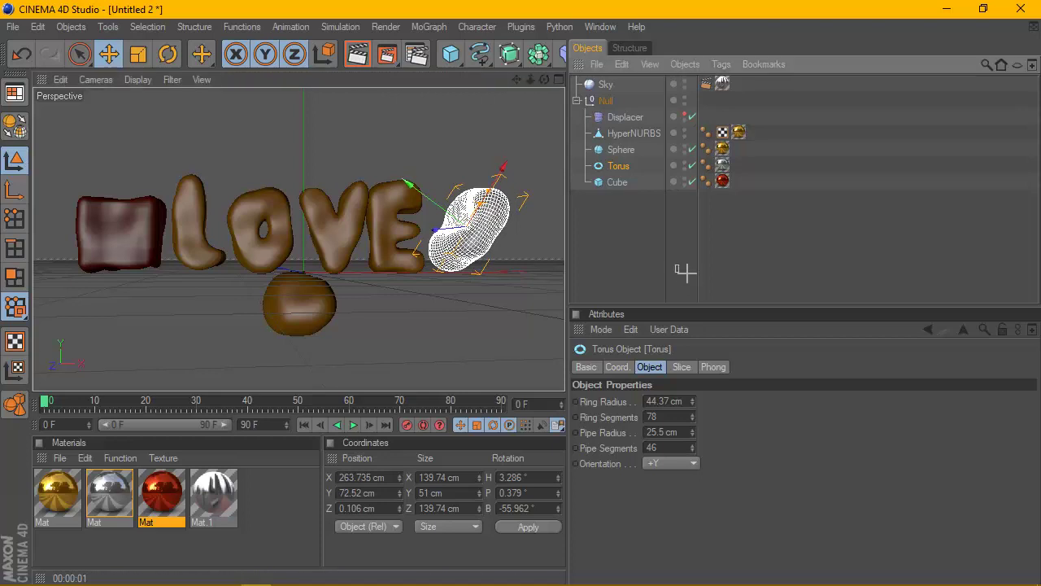
click(544, 96)
- Render the perspective view with the LOVE text and surrounding objects filling the frame
mouse_move(545, 80)
mouse_down()
mouse_move(523, 80)
mouse_move(537, 79)
mouse_up()
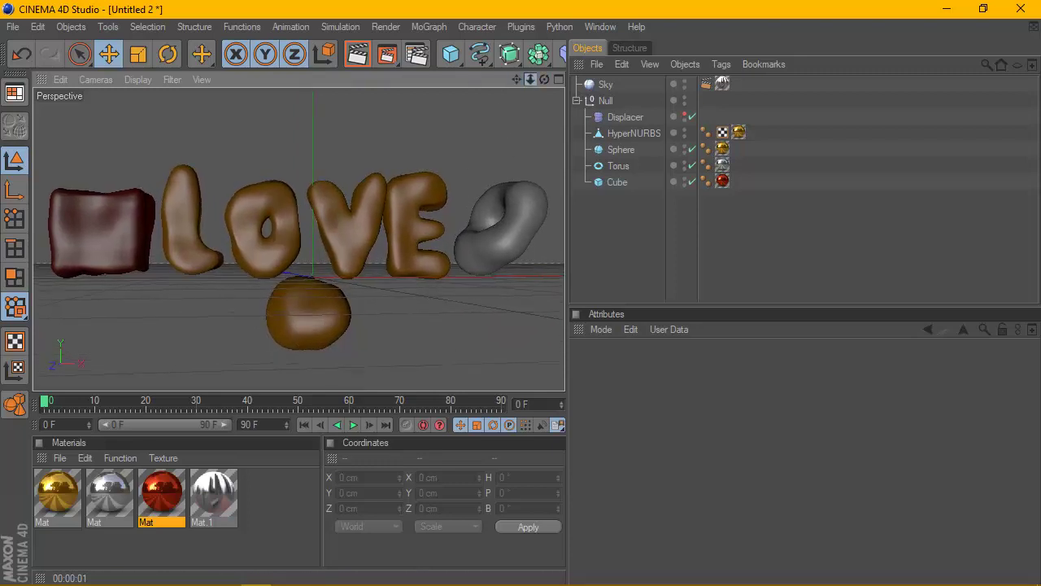
click(356, 55)
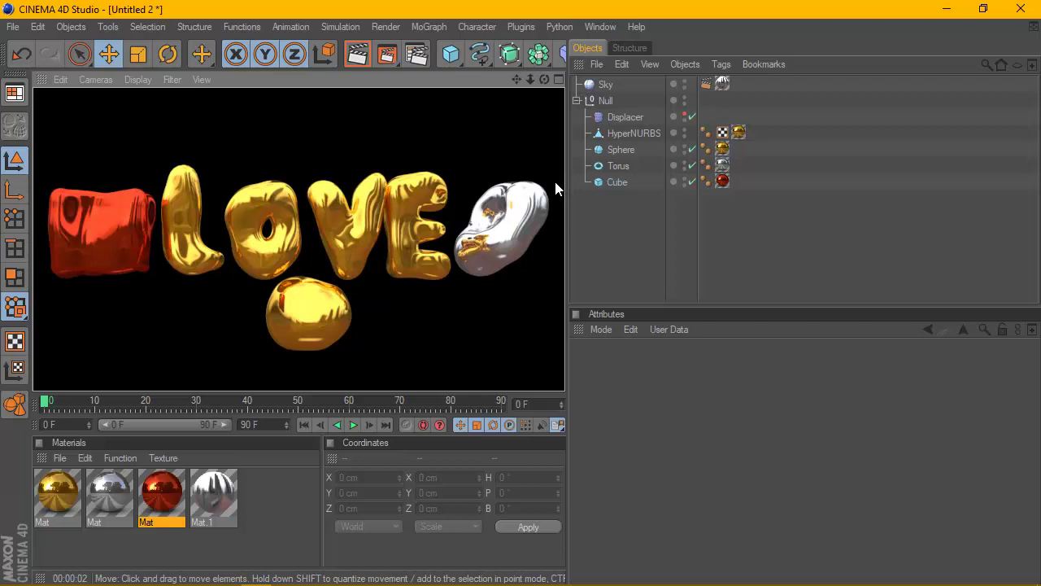
click(512, 103)
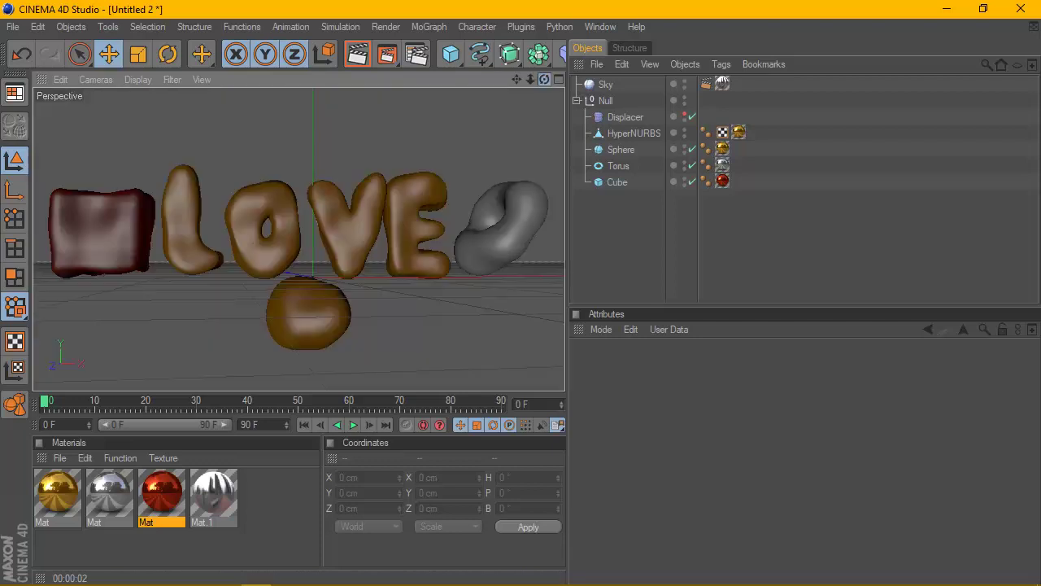
- Play the displacement animation in the perspective view, stop it and return to frame 0
drag(516, 79, 525, 81)
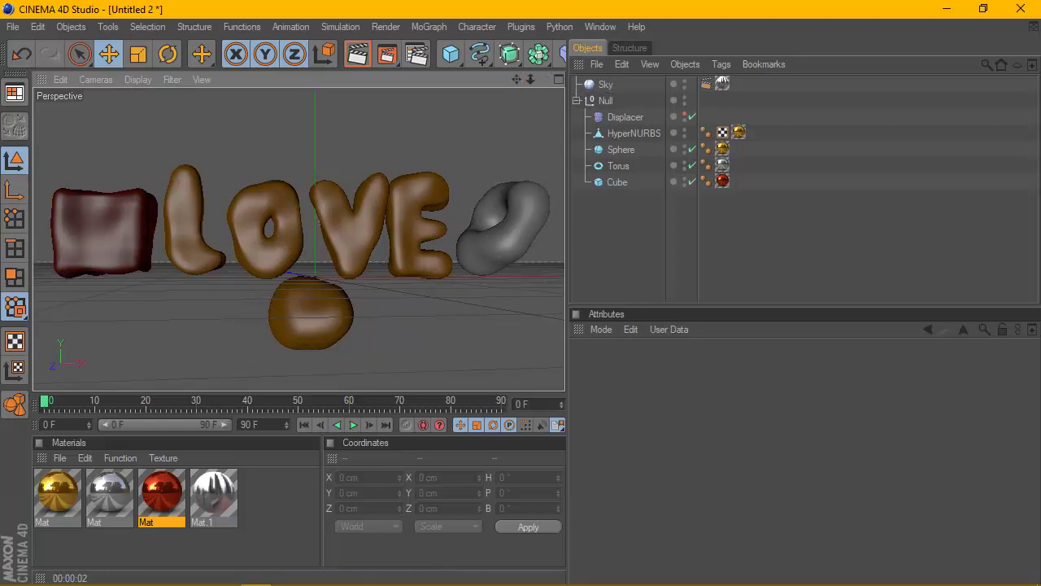
drag(544, 79, 550, 79)
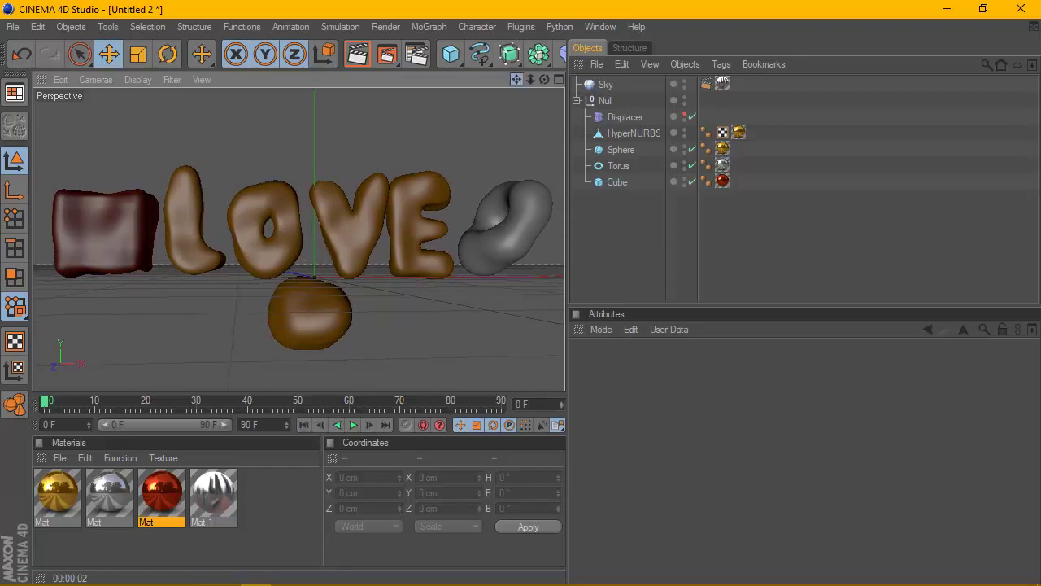
click(356, 424)
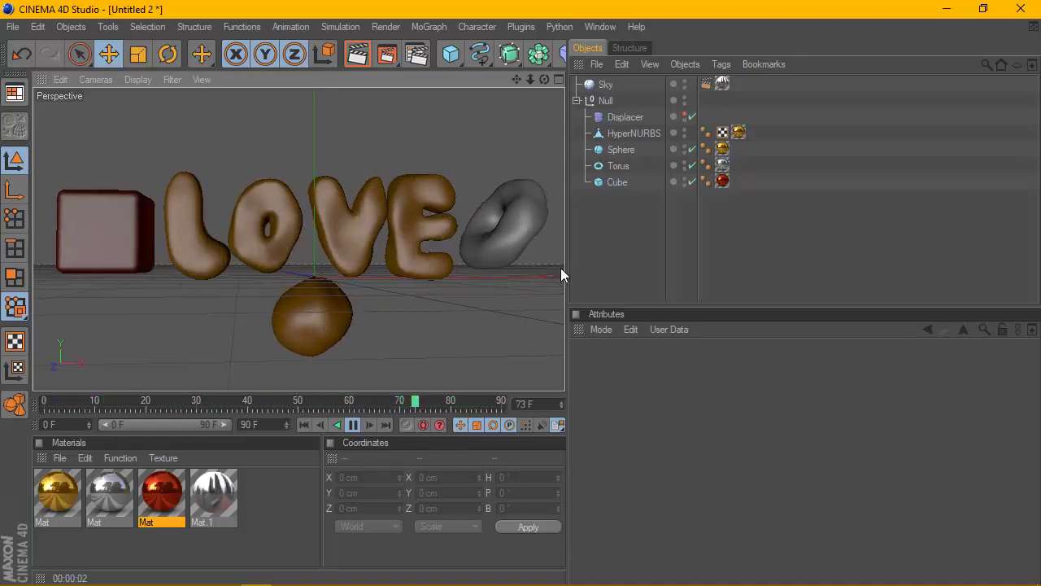
click(354, 425)
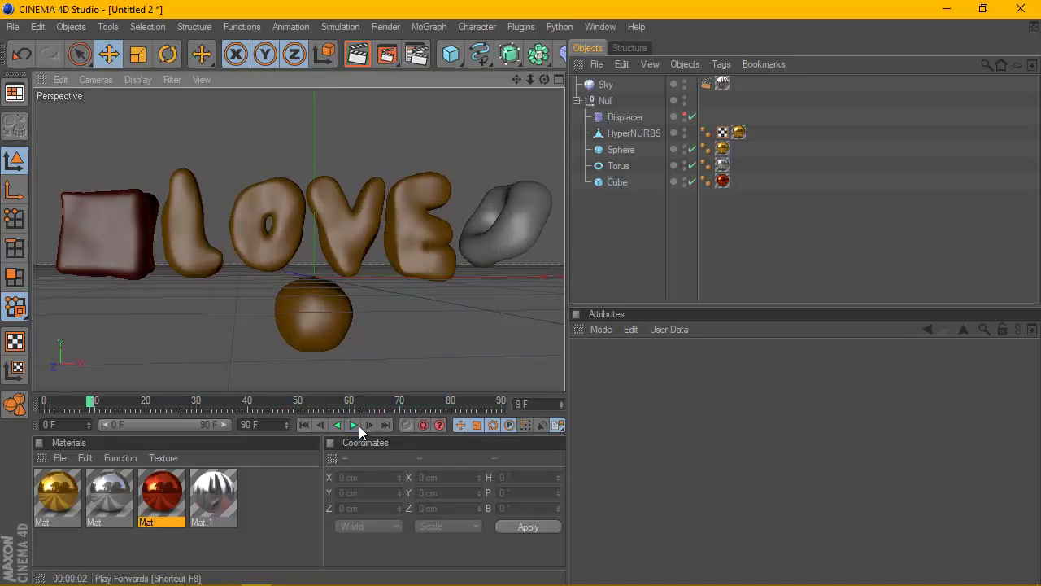
click(303, 424)
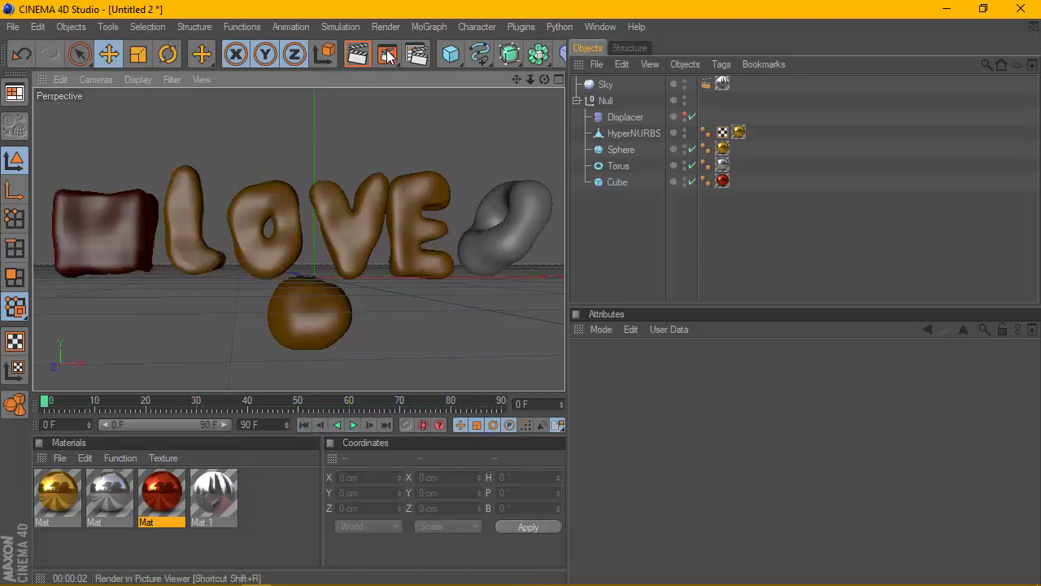